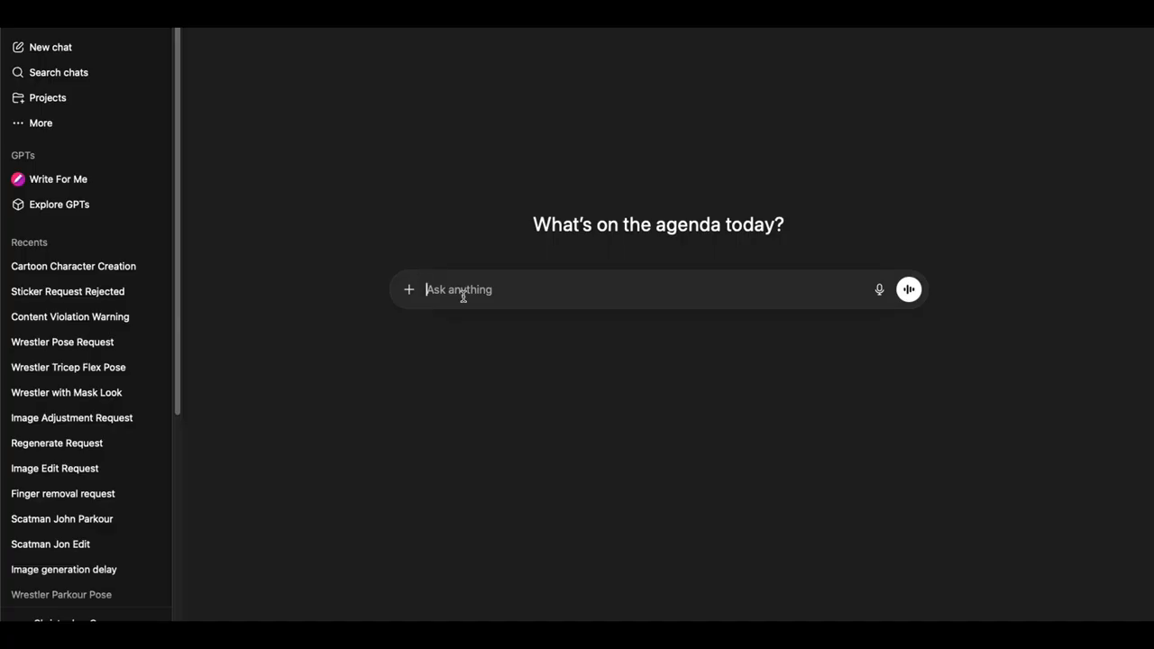
left_click(410, 290)
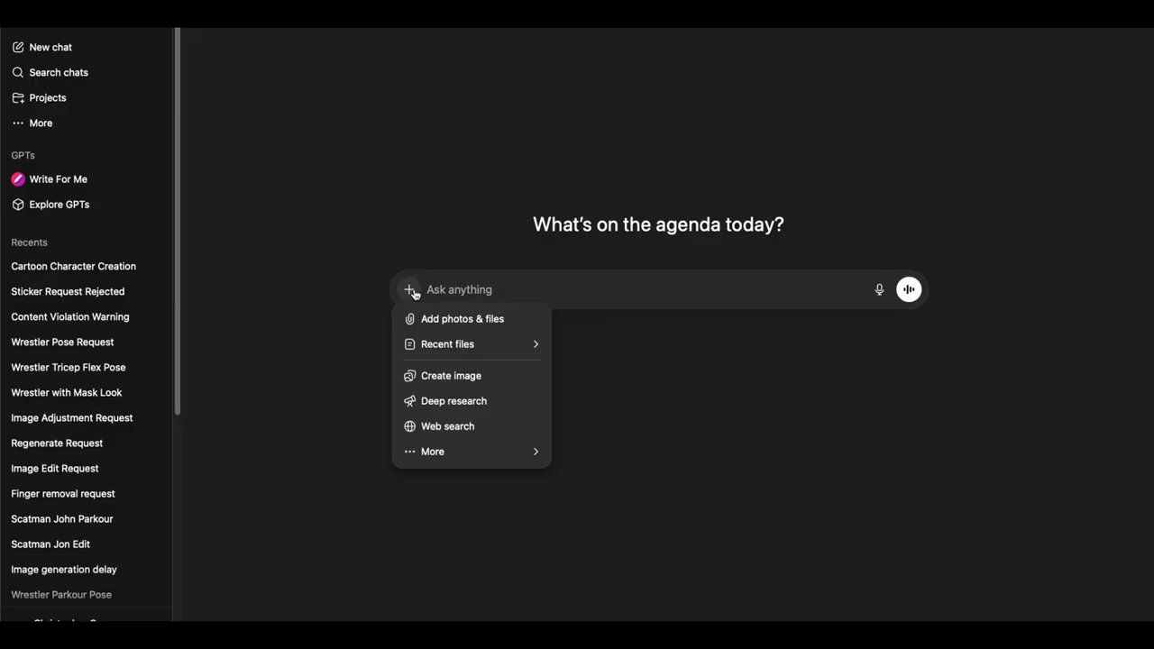
left_click(444, 321)
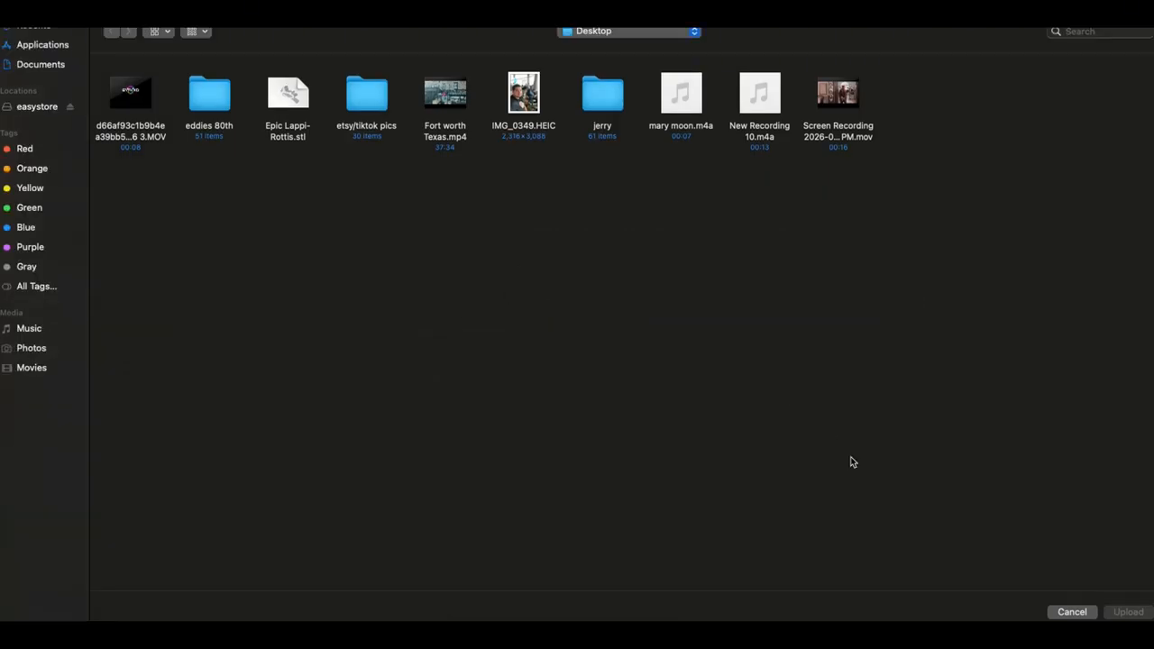
left_click(1073, 612)
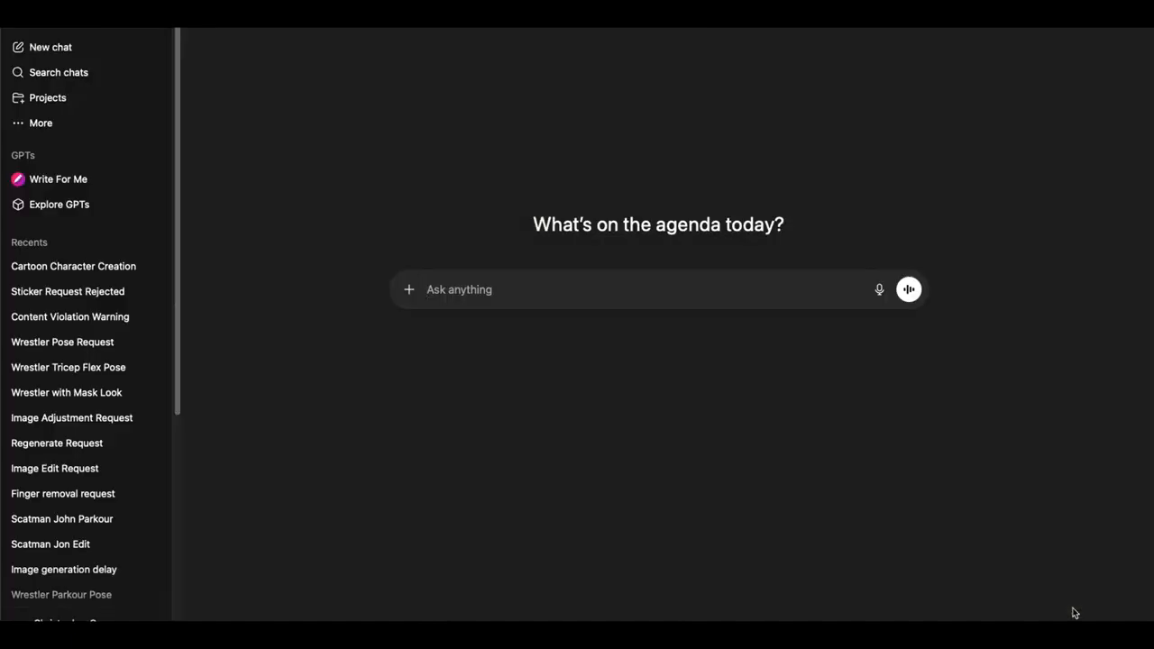
Step: Attach the photo IMG_0349.HEIC from the Desktop to the new chat message
left_click(411, 293)
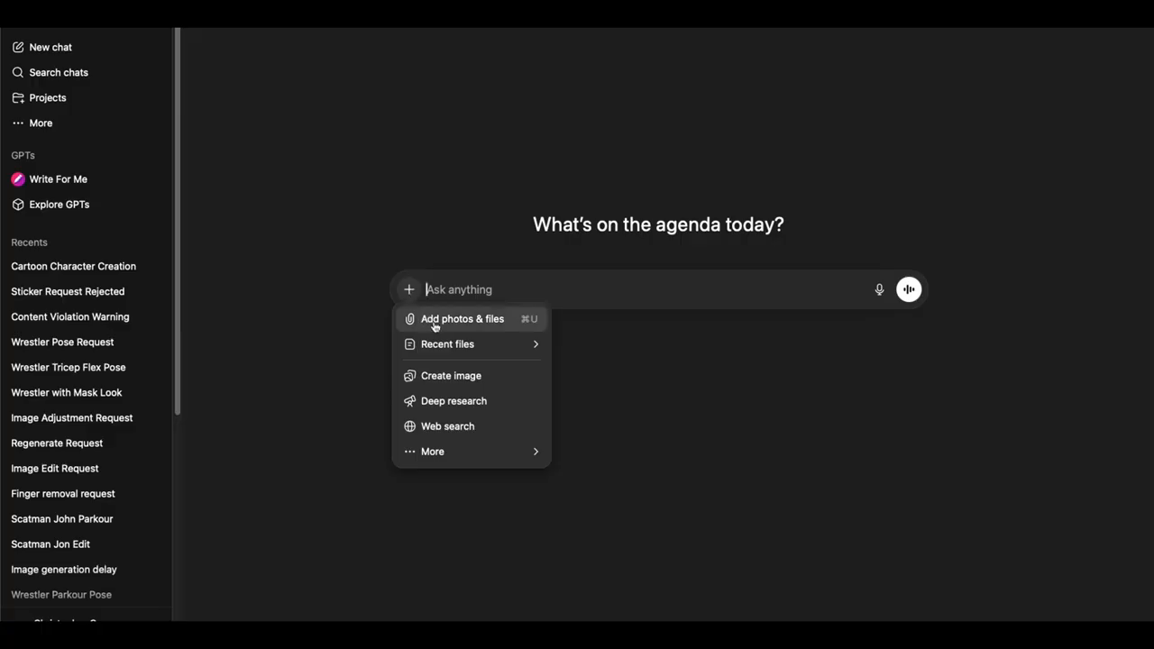
left_click(433, 321)
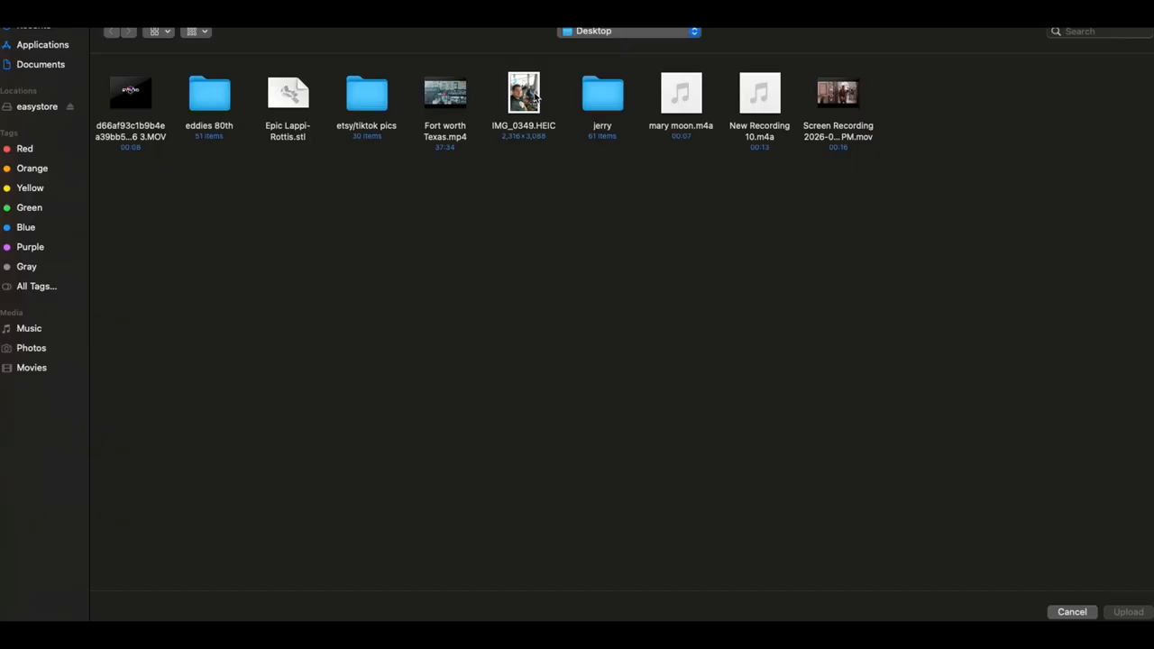
left_click(536, 97)
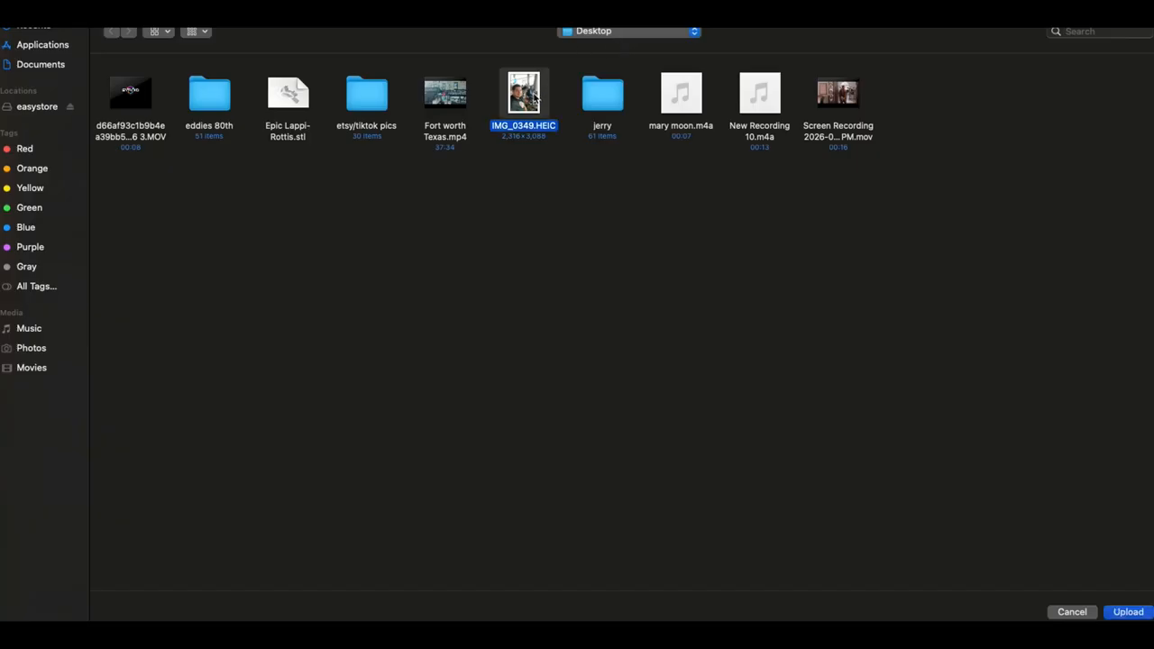
left_click(1125, 613)
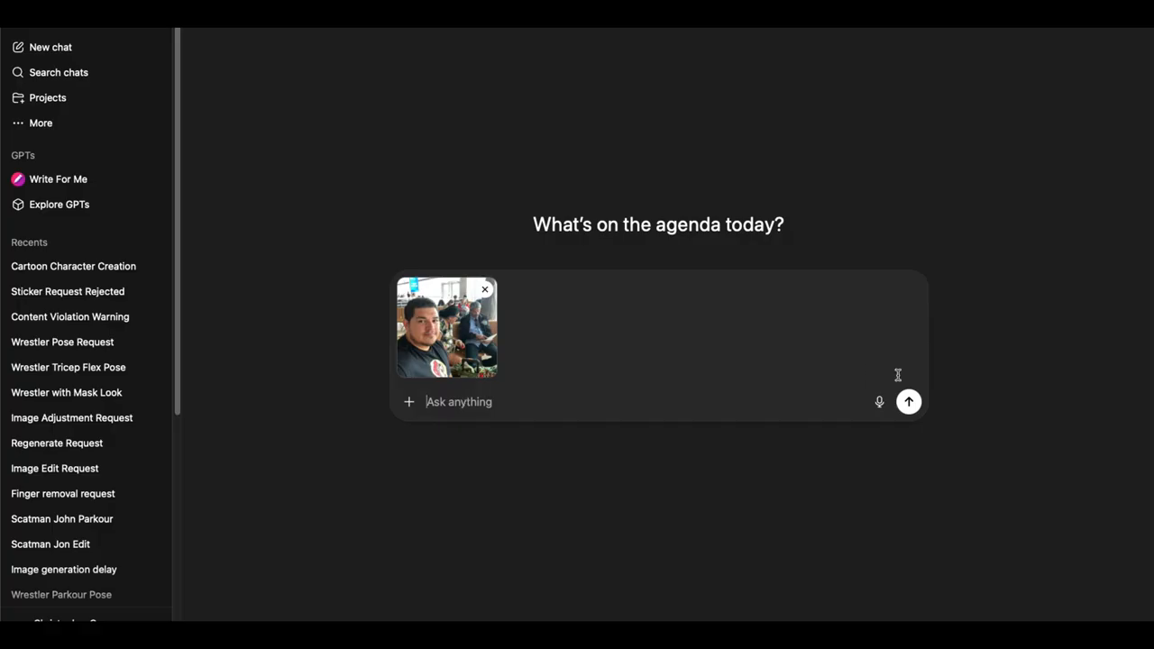
Step: Send the prompt "create cartoon character of me" together with the attached photo
type("create")
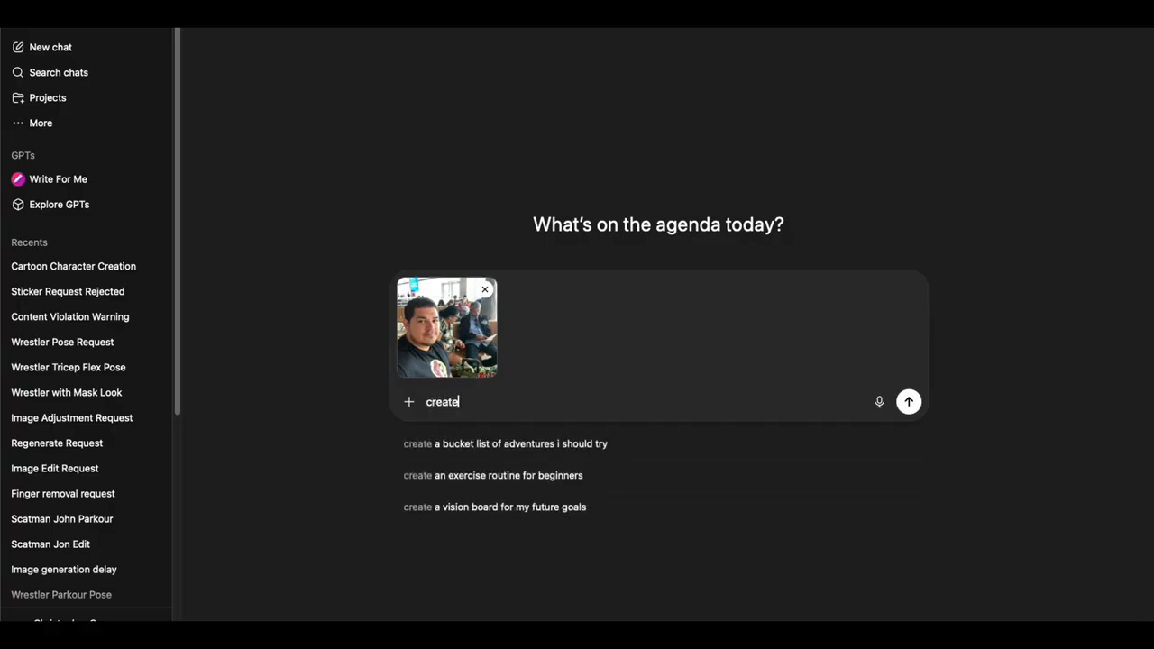
type(" ca")
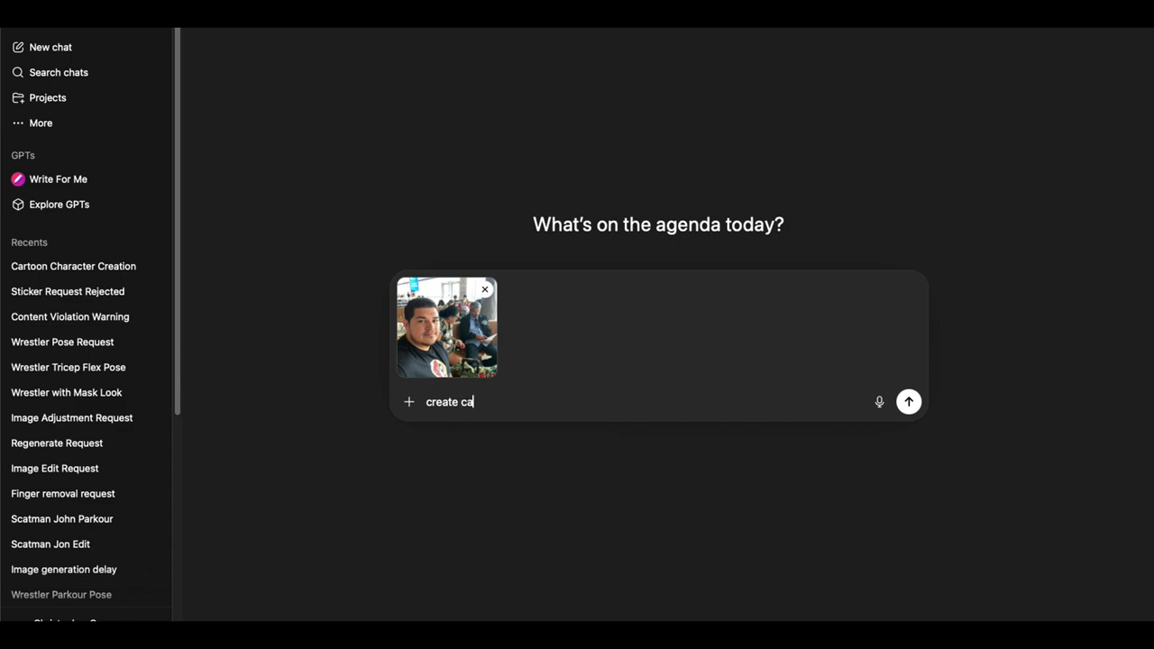
type("rtoon char")
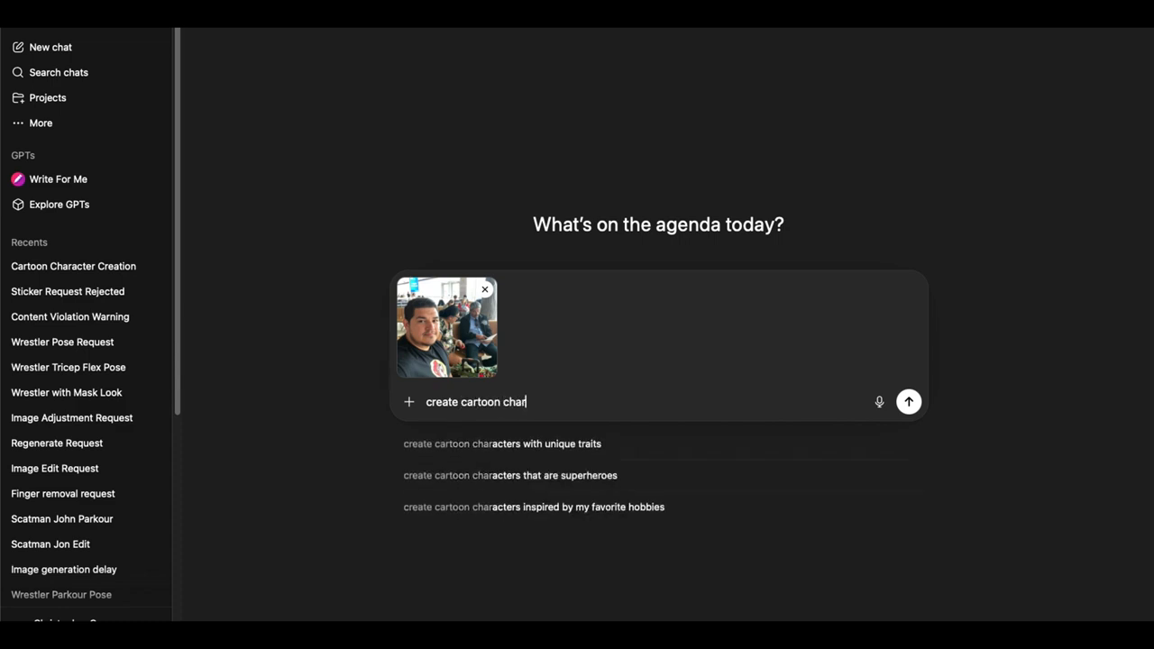
type("a")
left_click(546, 413)
type("ctor o")
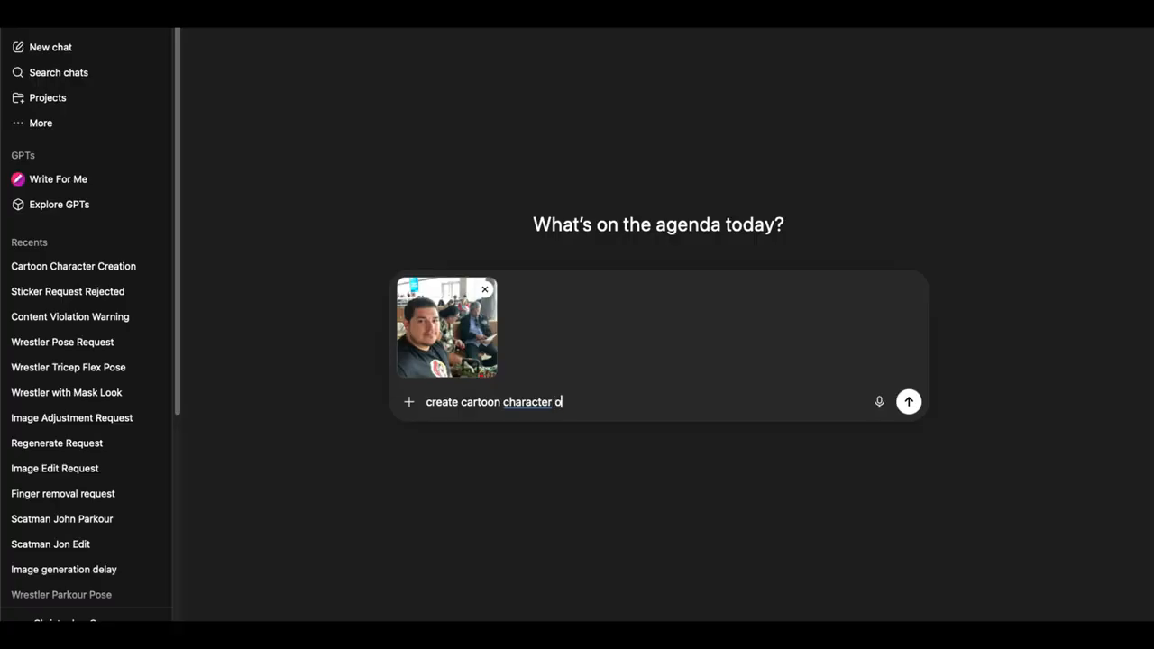
type("f me")
left_click(908, 402)
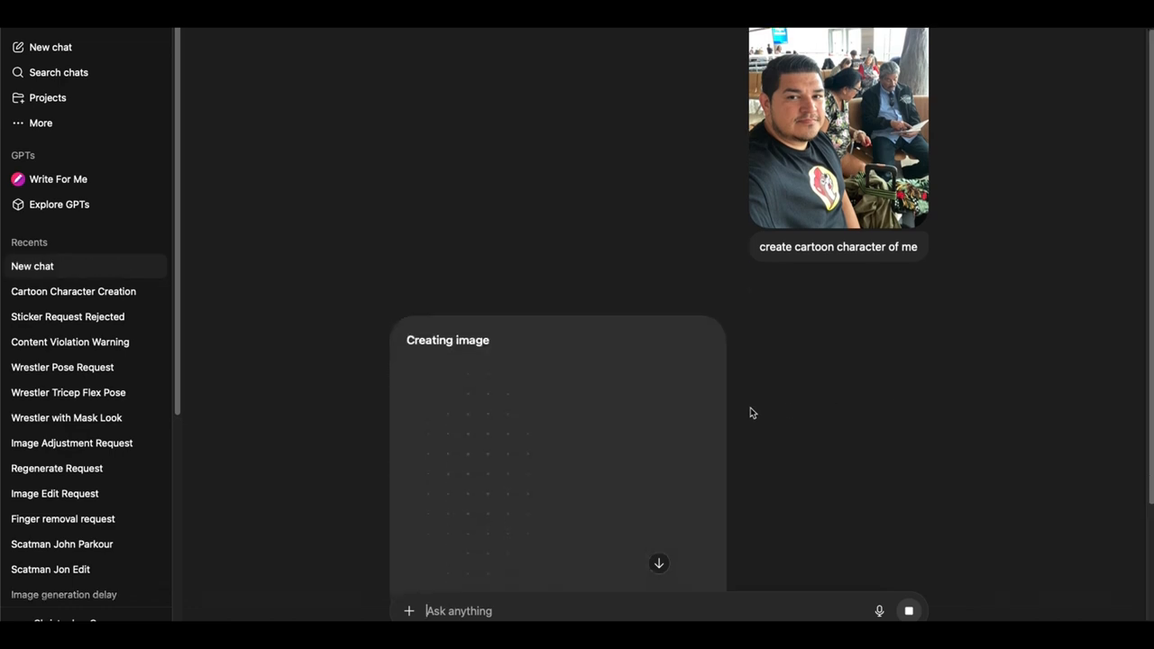
Step: Compare the generated cartoon character with the original photo in the conversation
scroll(750, 408, "down", 1)
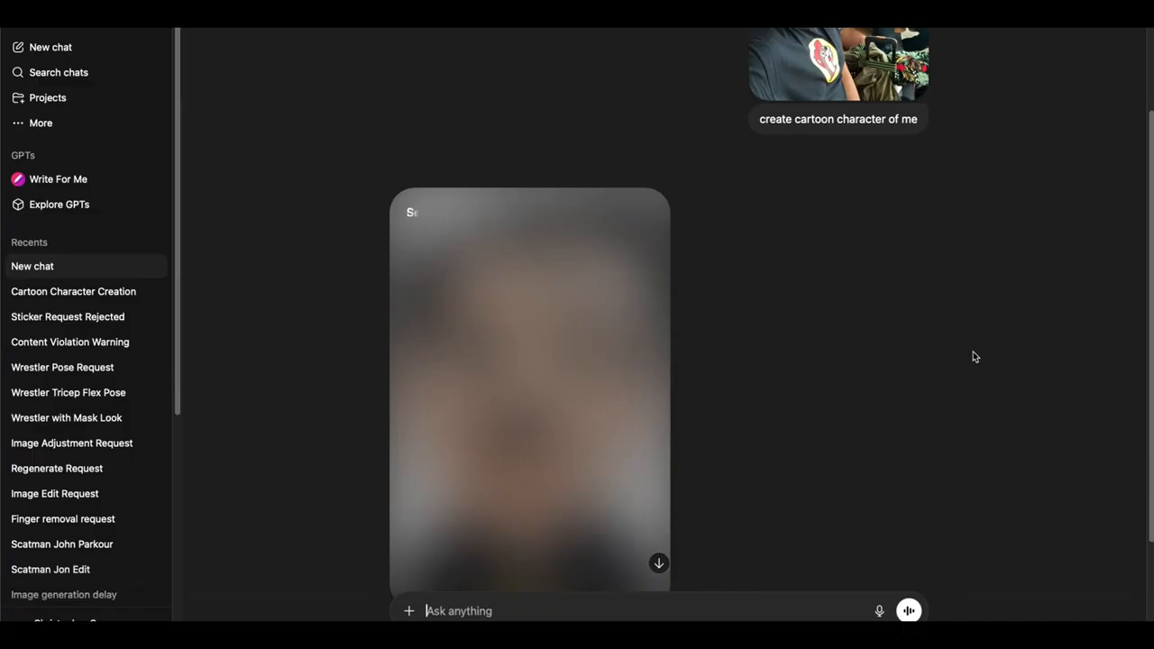
scroll(847, 254, "up", 3)
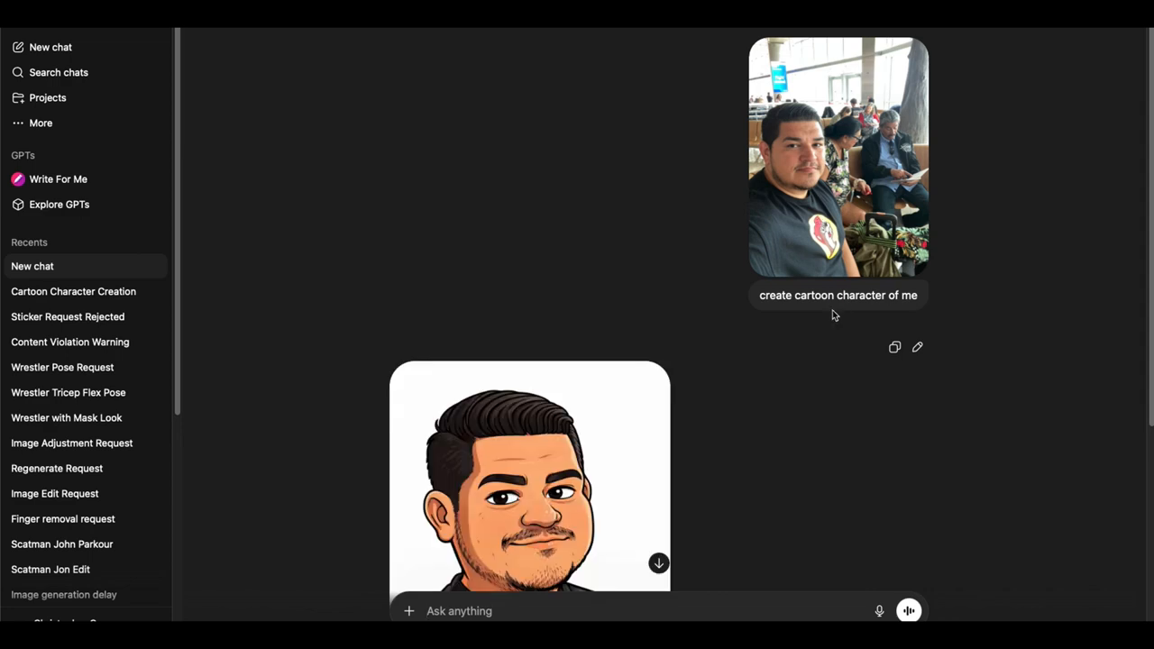
scroll(843, 366, "down", 5)
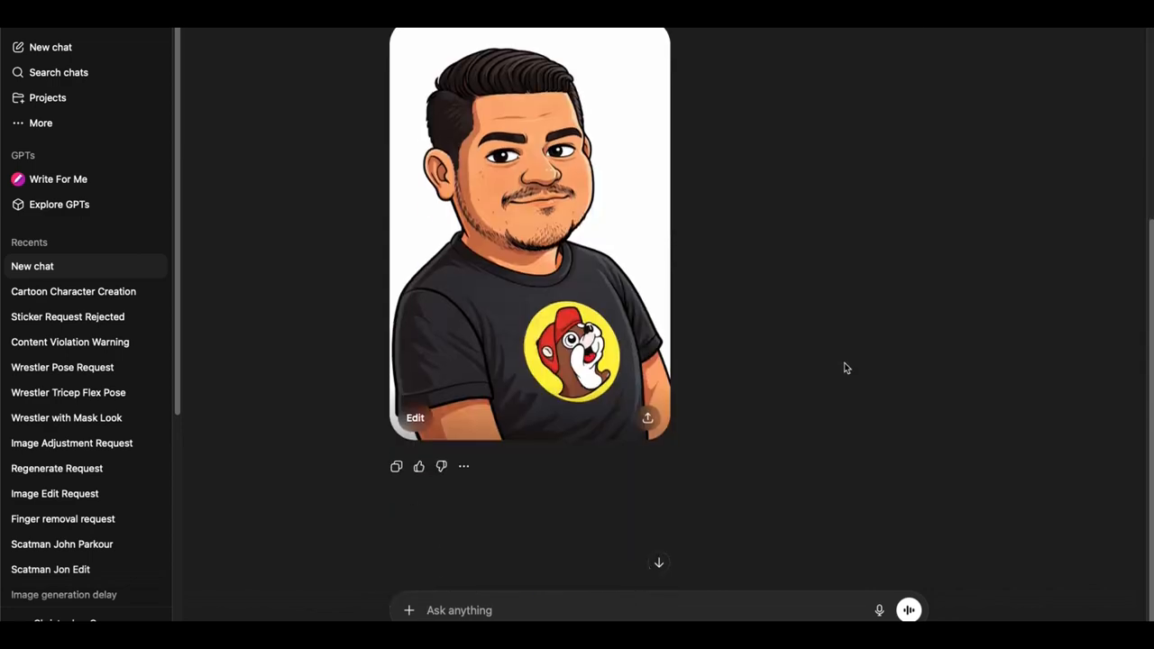
scroll(846, 368, "up", 1)
scroll(846, 368, "up", 3)
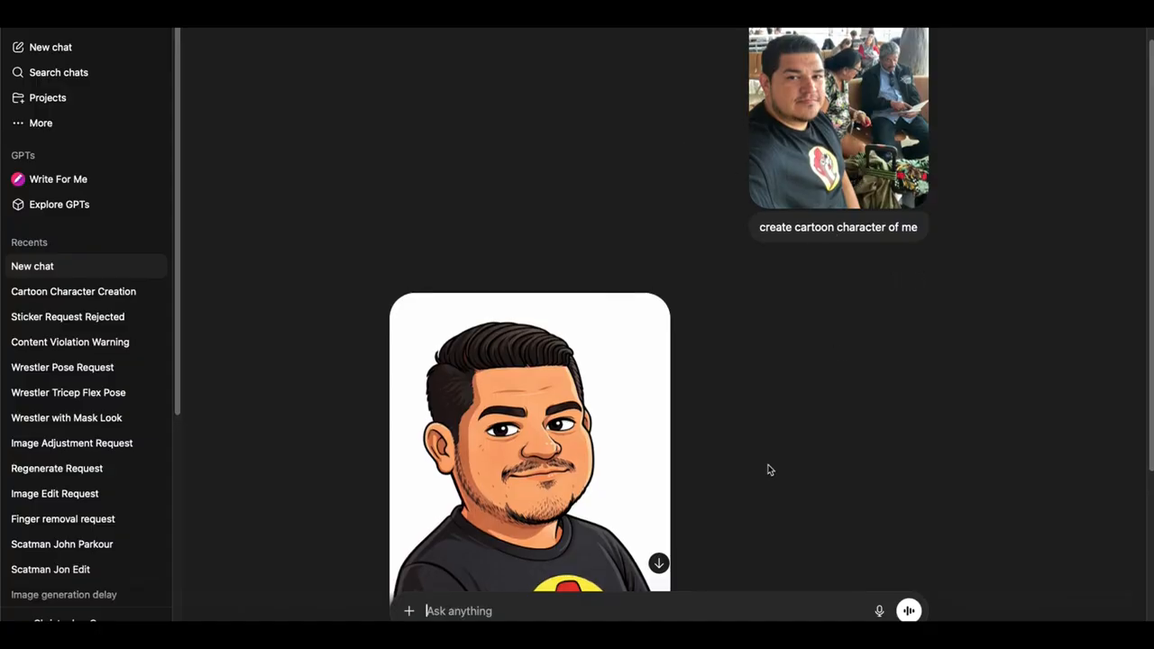
scroll(767, 469, "down", 3)
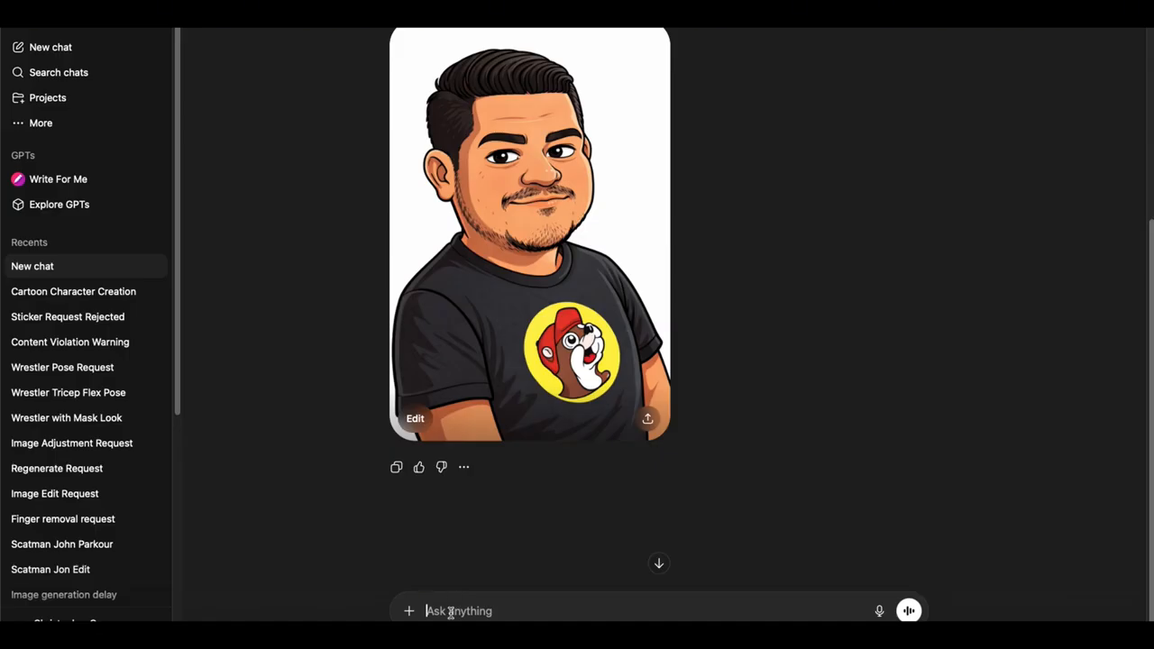
Step: Send the follow-up prompt "make cartoon full body"
type("make cartoon bo")
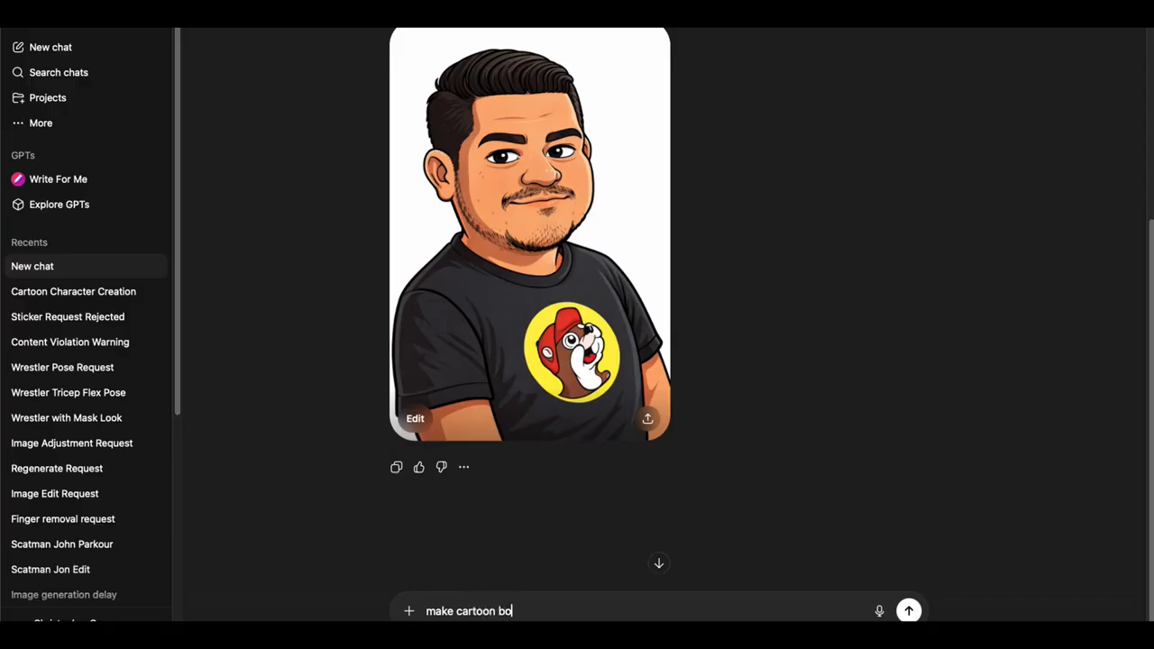
key("BackSpace")
key("BackSpace")
type("full body")
key("Return")
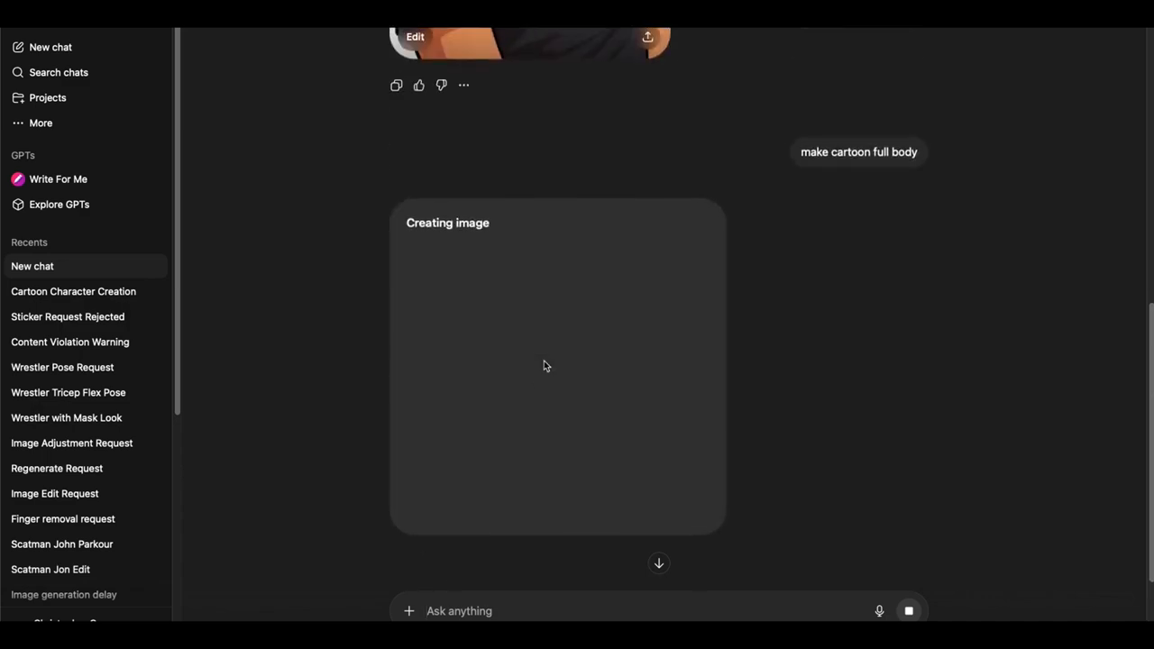
Step: Review the earlier photo and first cartoon, and check on the full-body image being generated
scroll(544, 365, "up", 5)
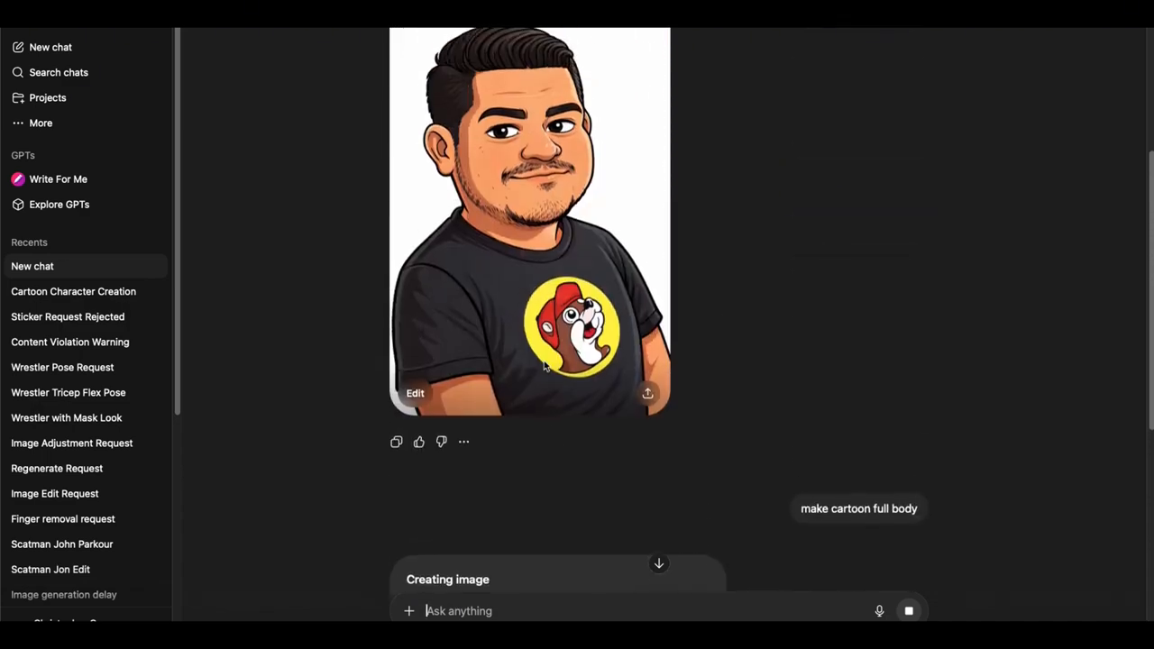
scroll(544, 366, "up", 3)
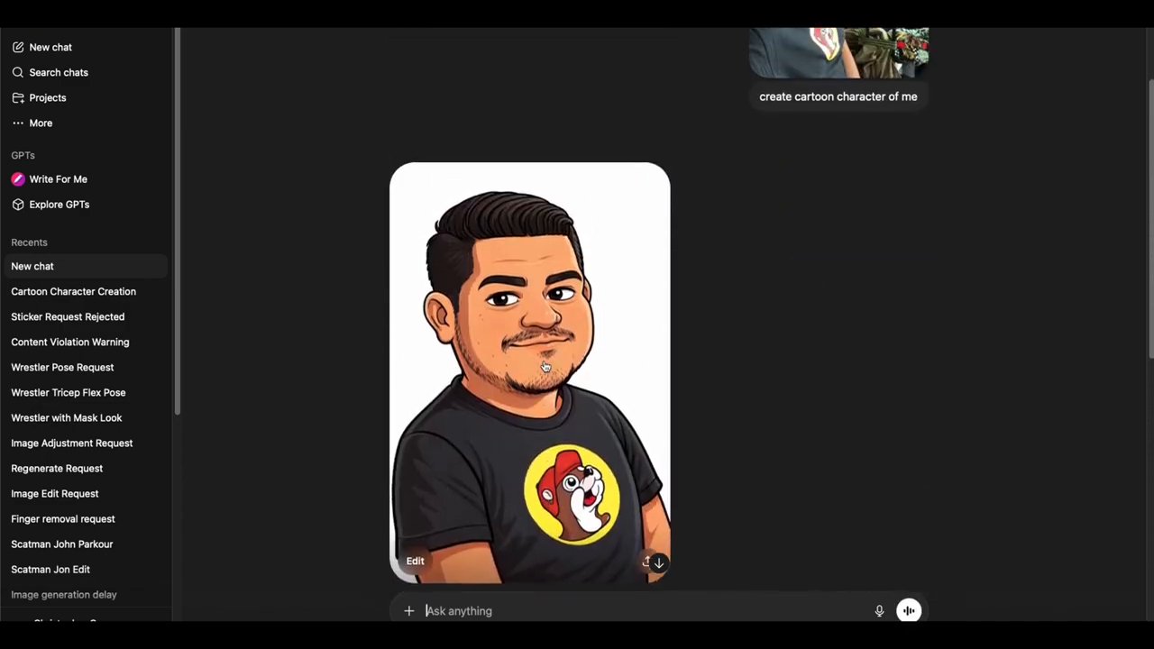
scroll(544, 366, "up", 2)
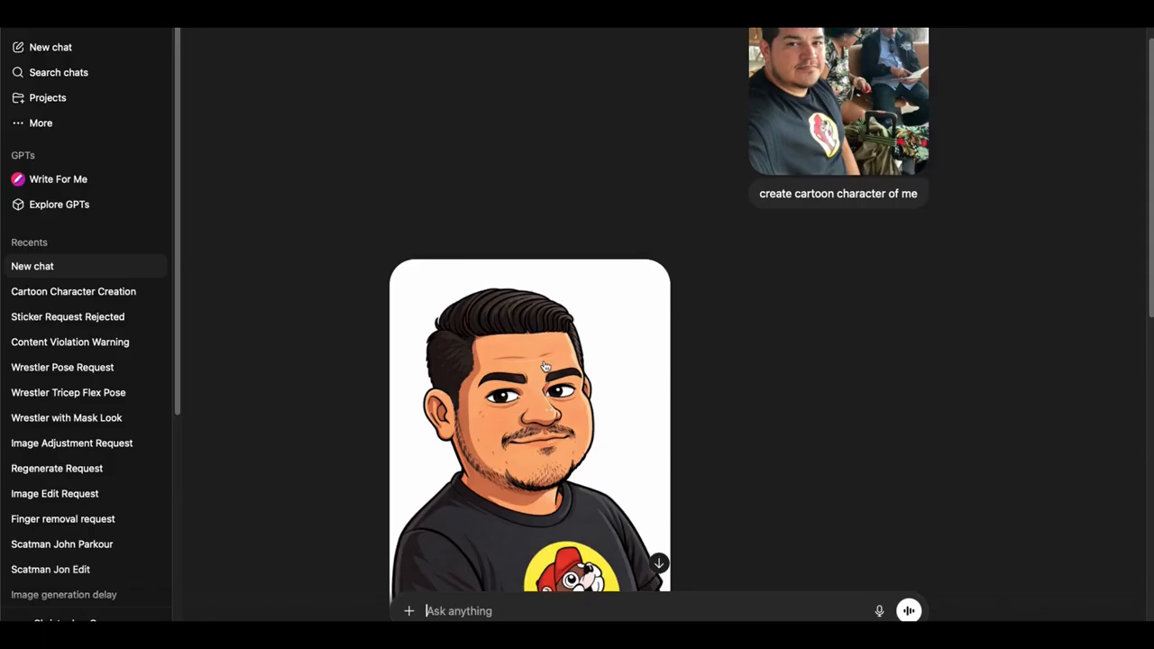
scroll(677, 268, "down", 3)
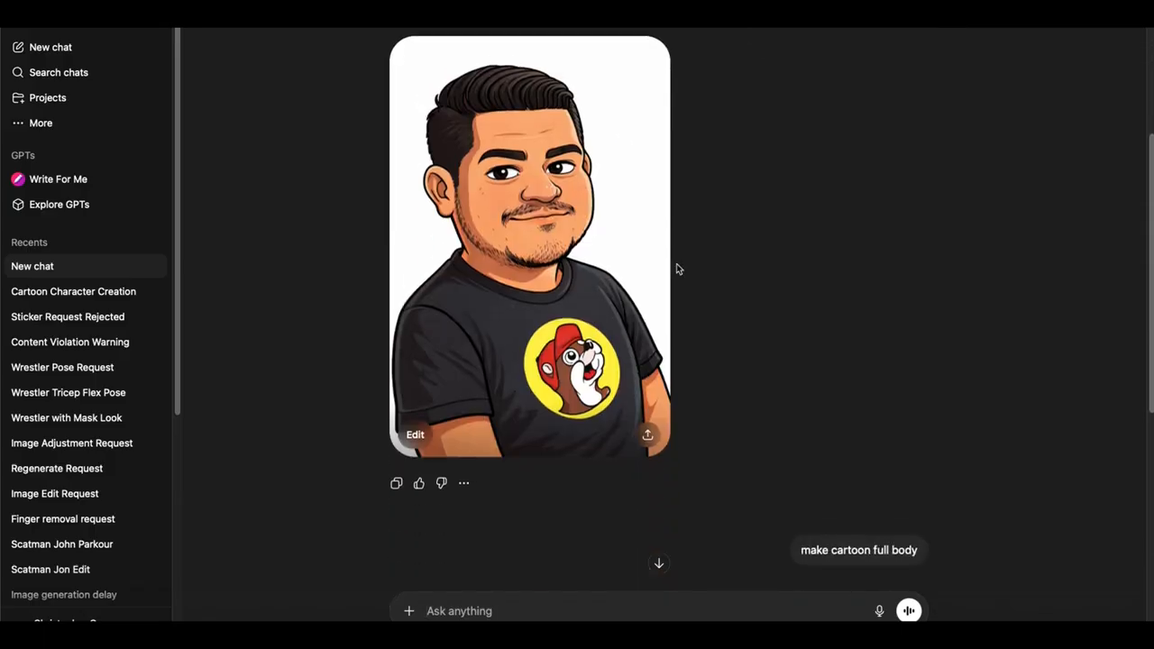
scroll(678, 269, "down", 4)
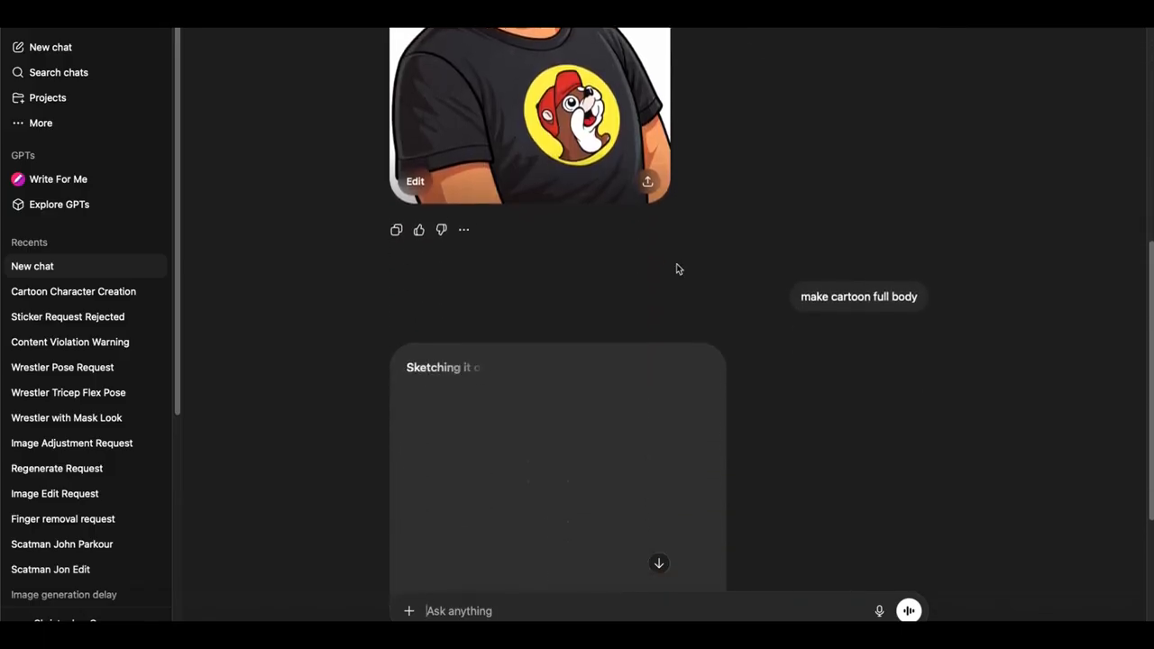
scroll(678, 269, "down", 1)
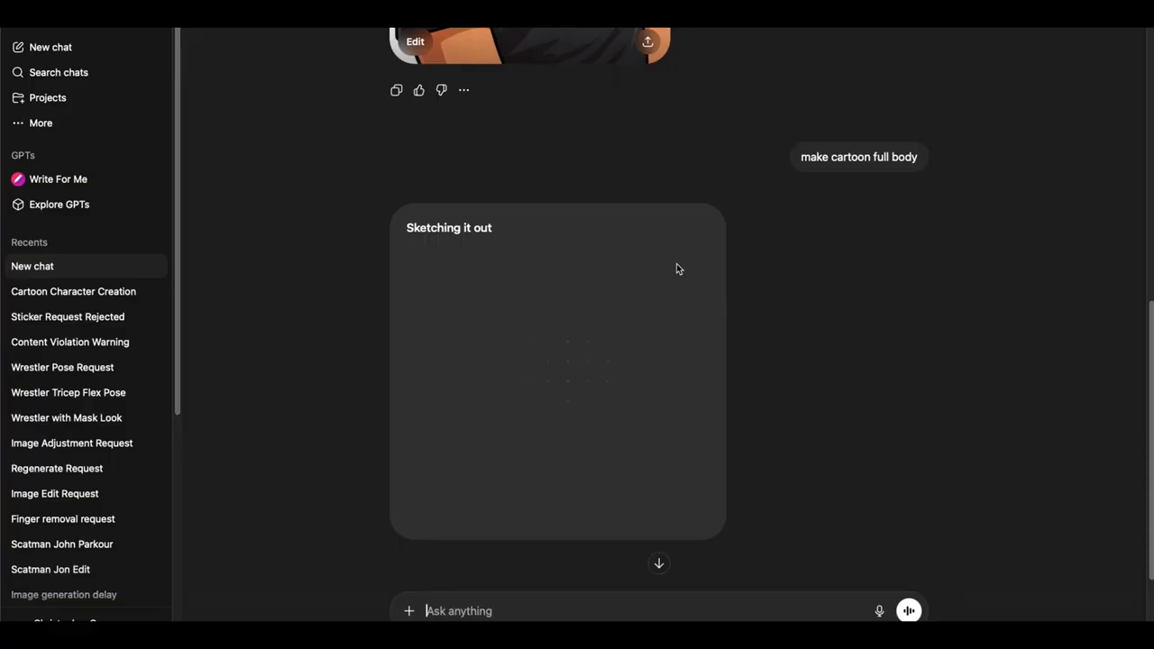
scroll(679, 268, "up", 2)
scroll(679, 269, "down", 2)
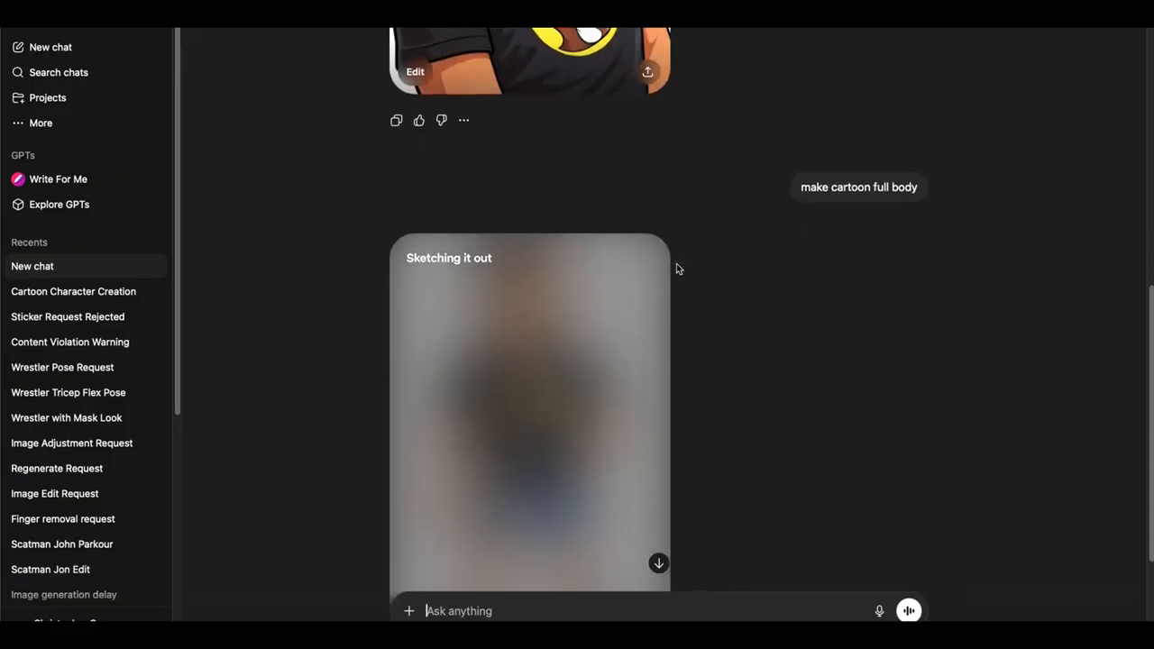
scroll(678, 268, "down", 1)
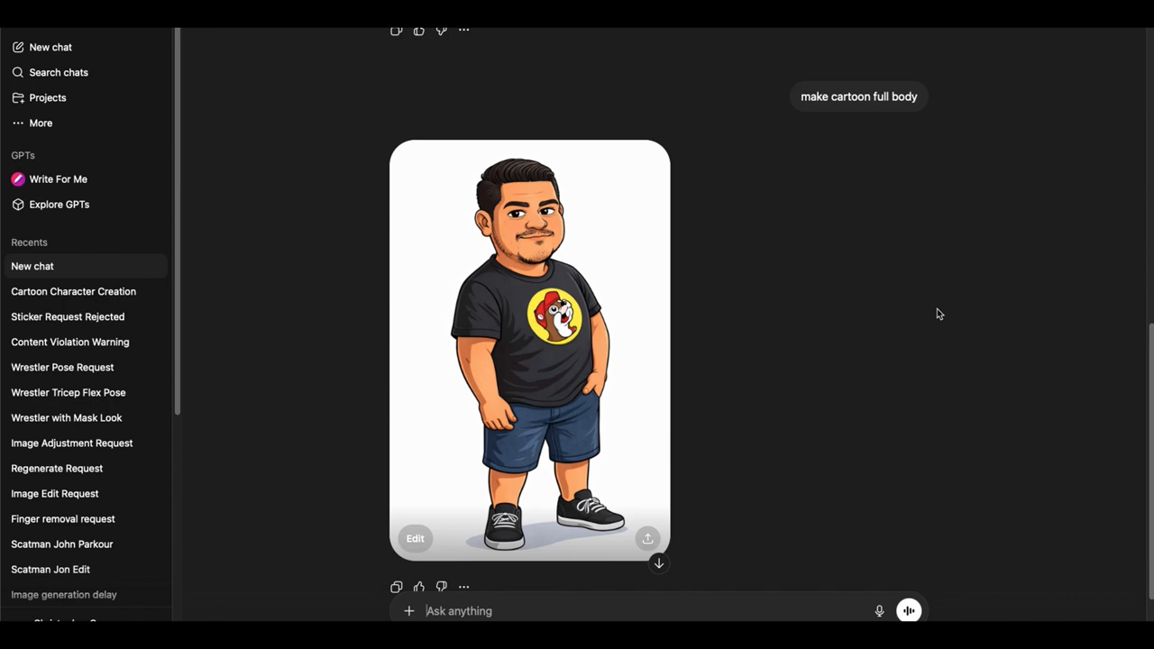
Step: Download the full-body cartoon image, allowing downloads from chatgpt.com, and close its sharing dialog
scroll(937, 313, "down", 1)
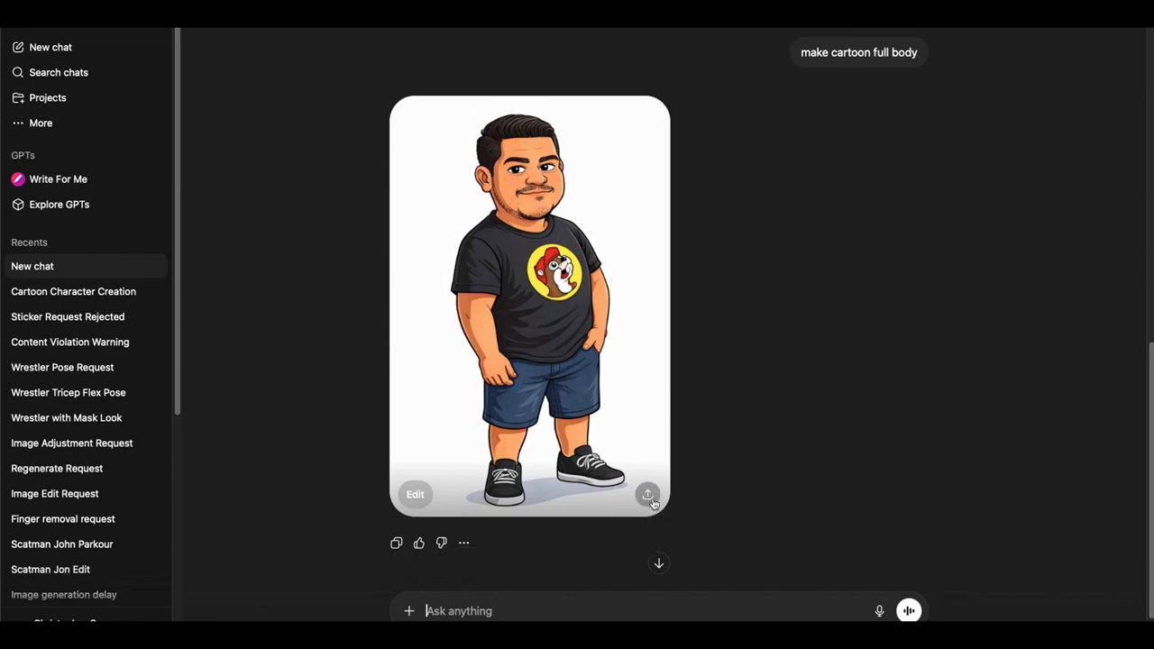
left_click(648, 495)
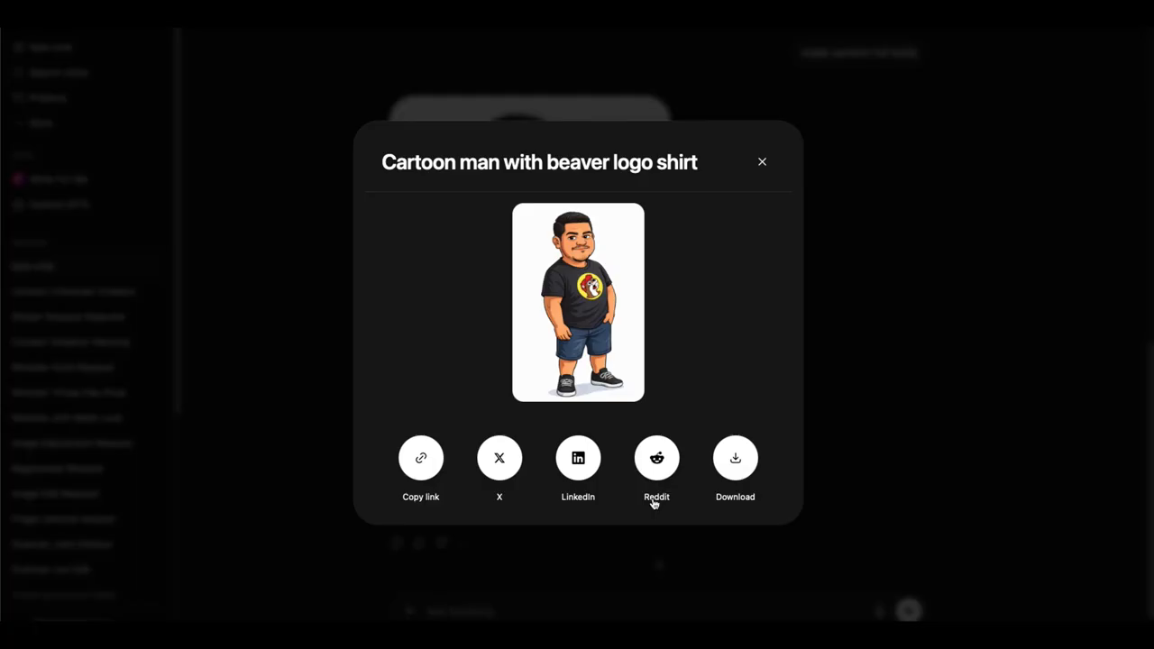
left_click(734, 460)
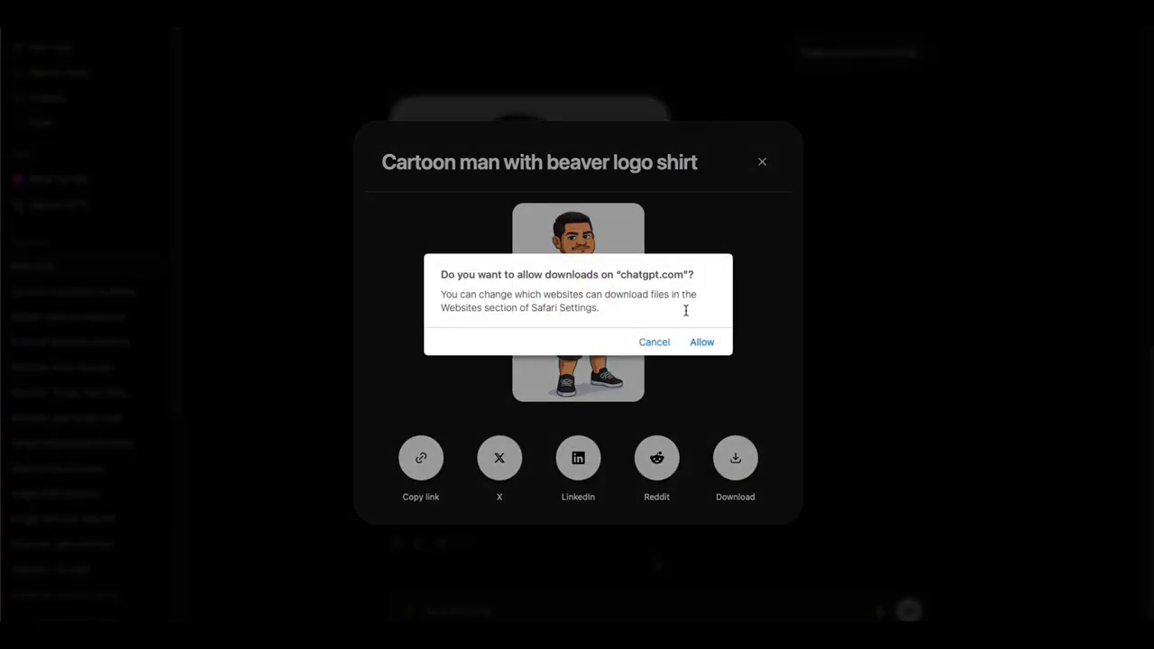
left_click(703, 343)
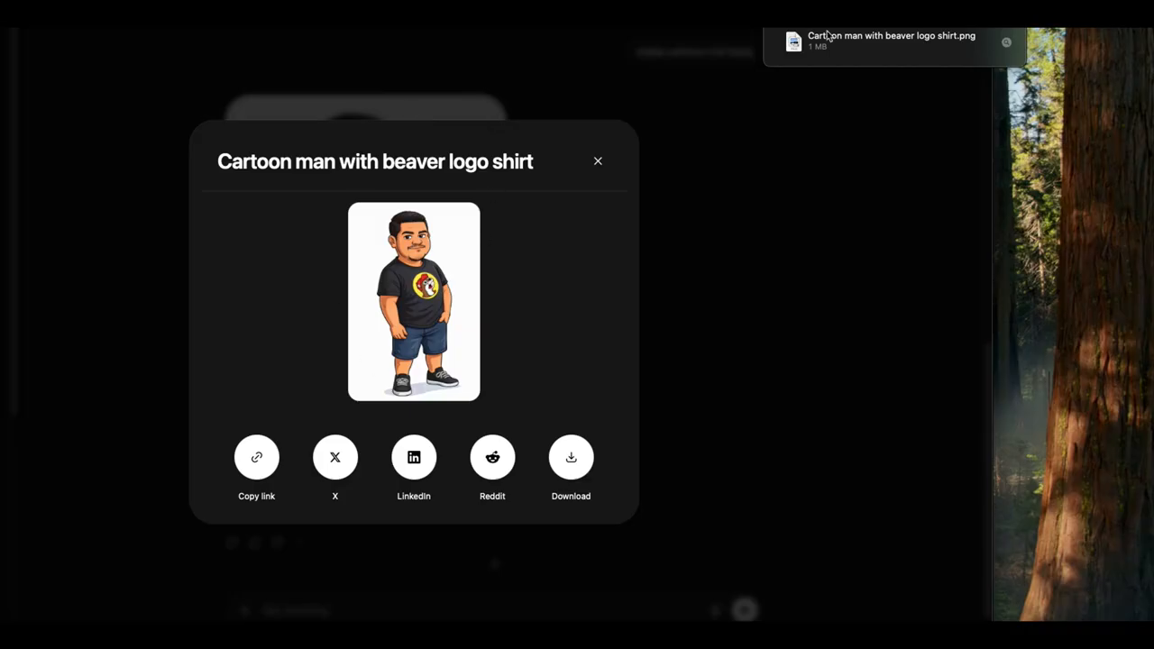
left_click(798, 45)
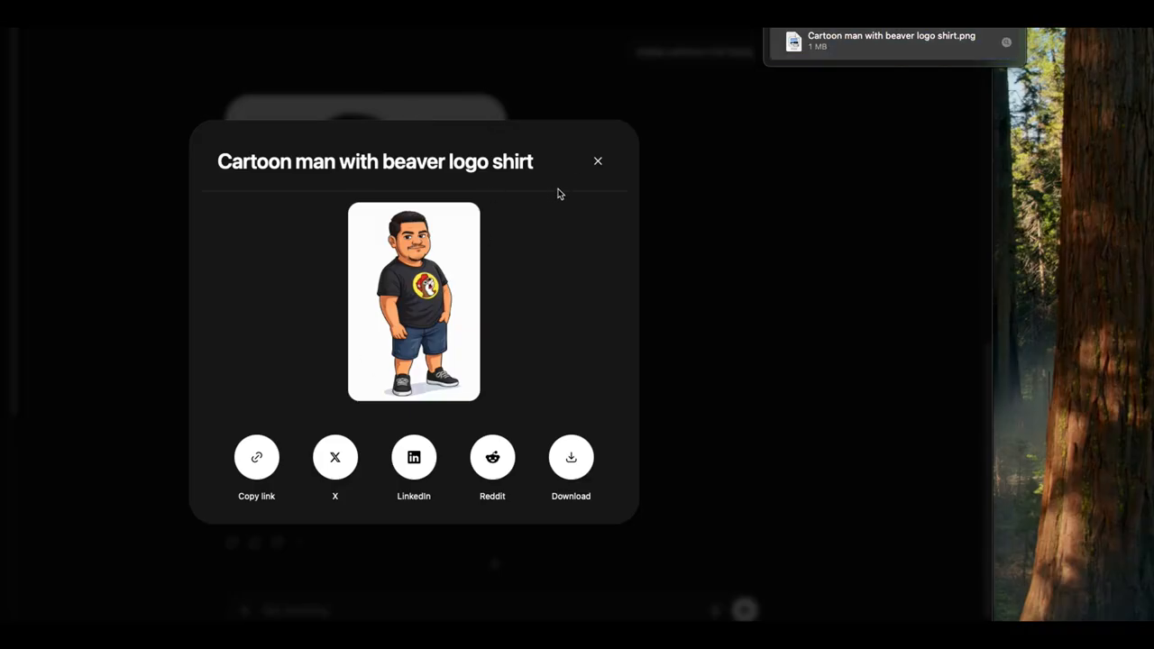
left_click(599, 162)
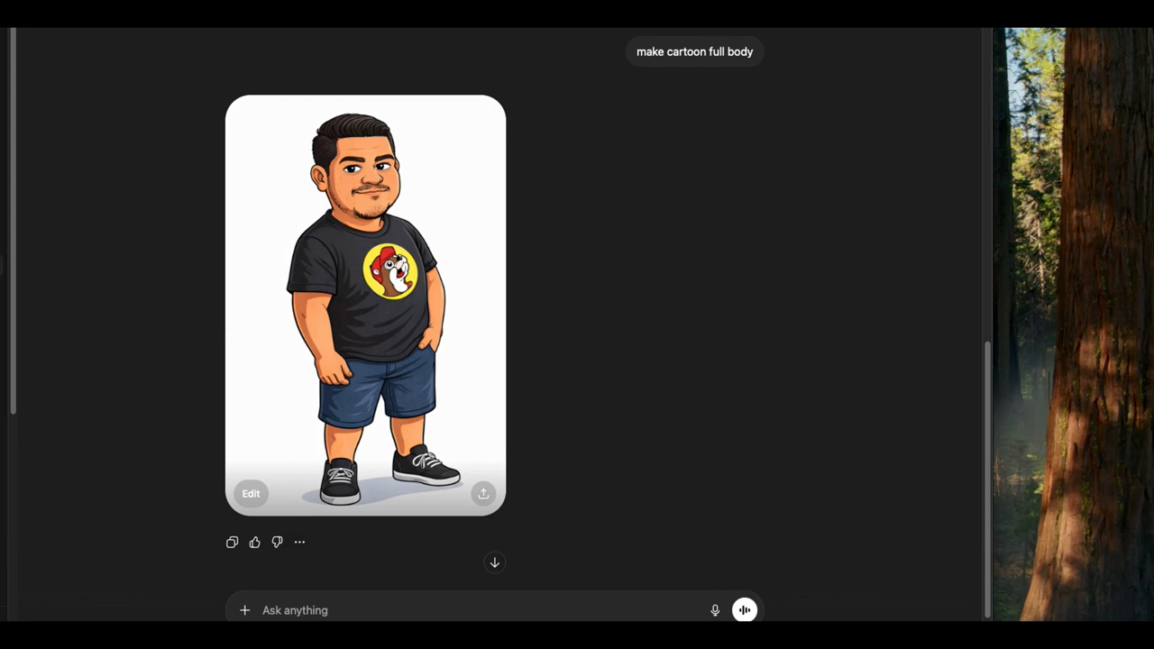
Step: Search the web for "meshi ai" and open the official Meshy 3D modeling site from the results
left_click_drag(1031, 195, 1020, 244)
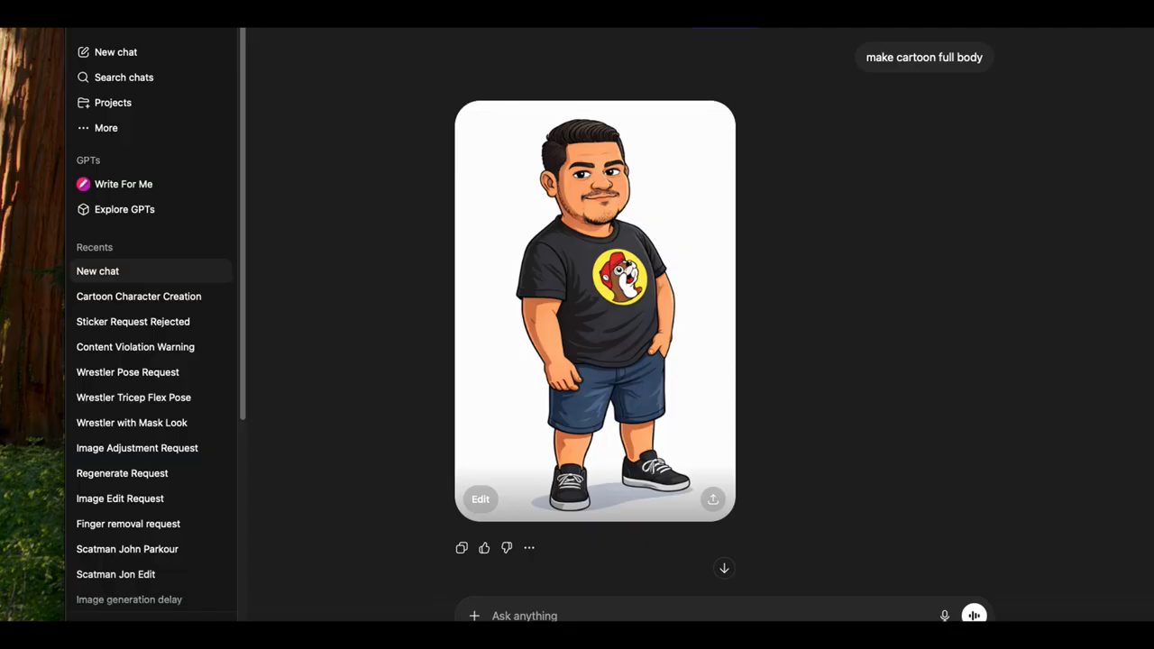
key("super+l")
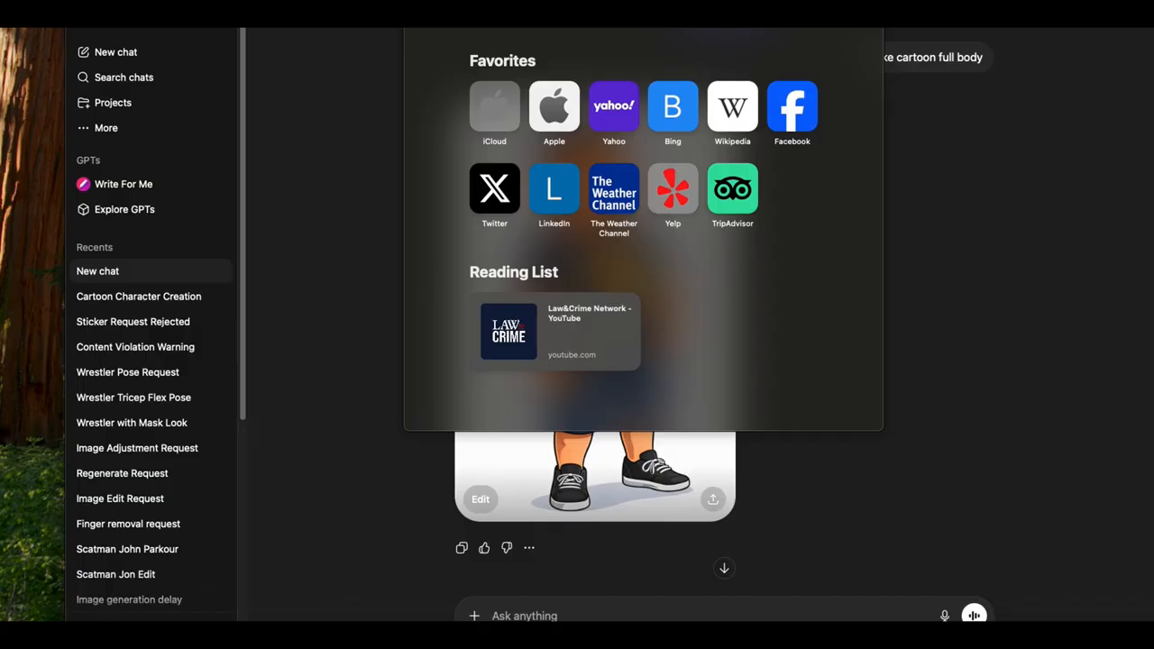
type("meshi")
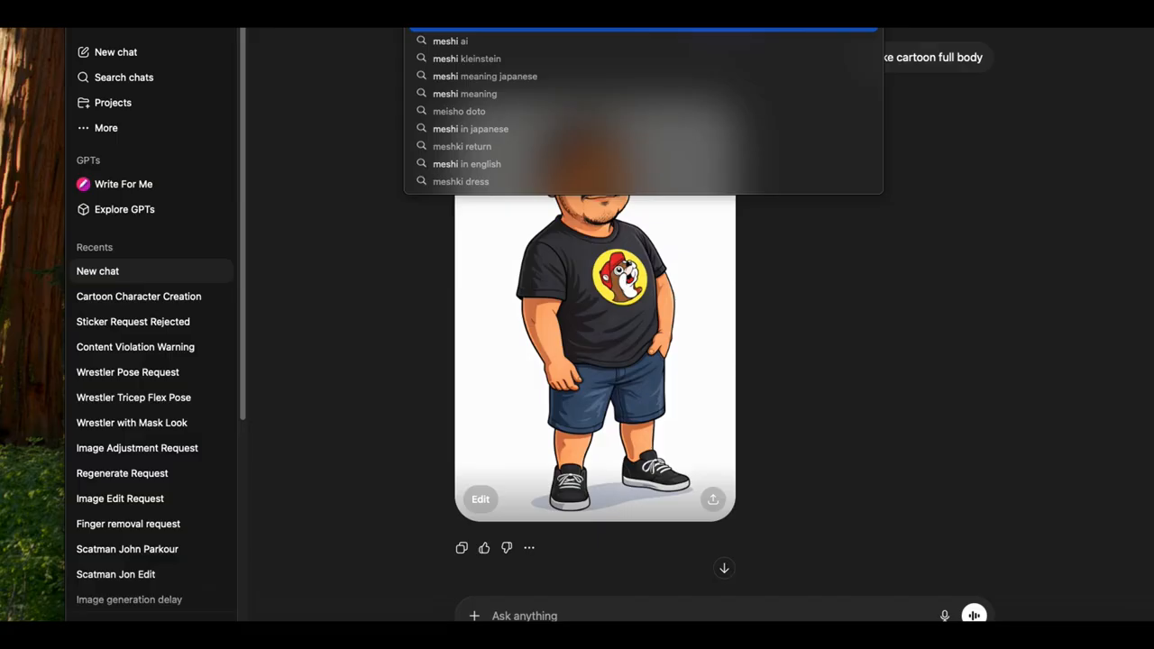
type(" ai")
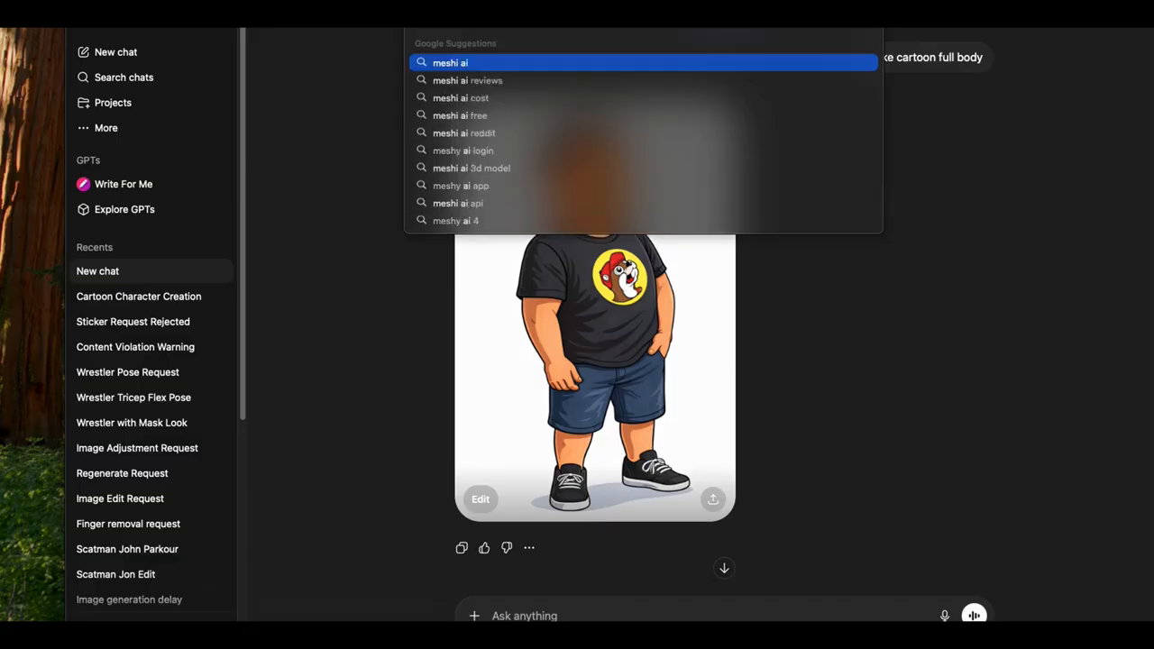
key("Return")
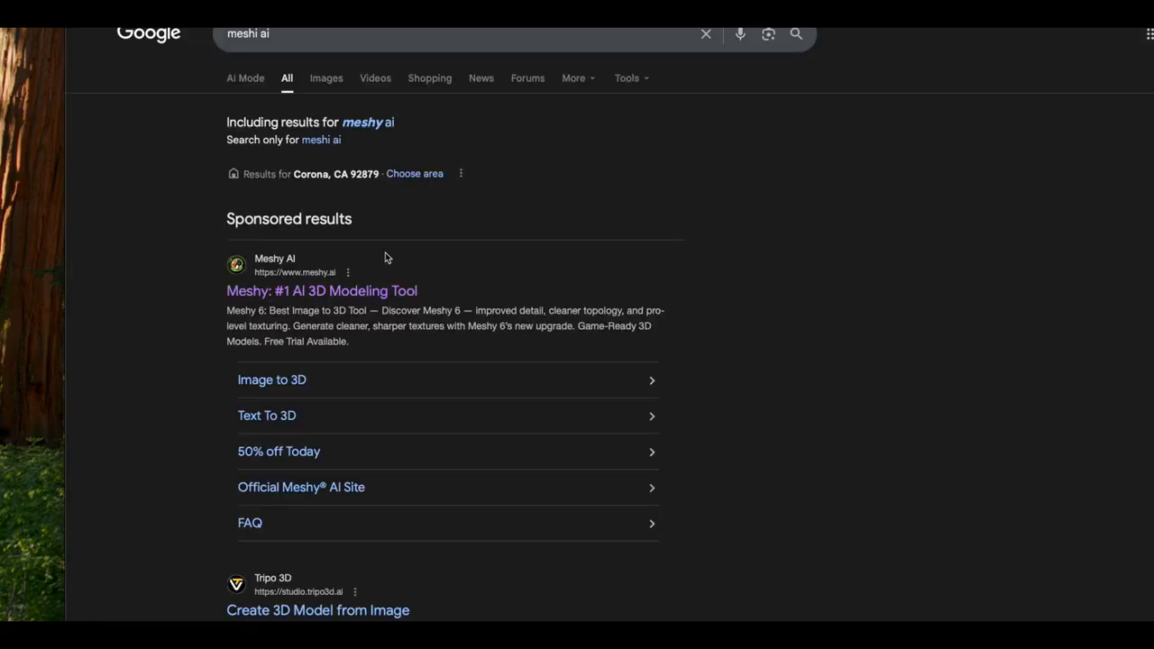
left_click(350, 291)
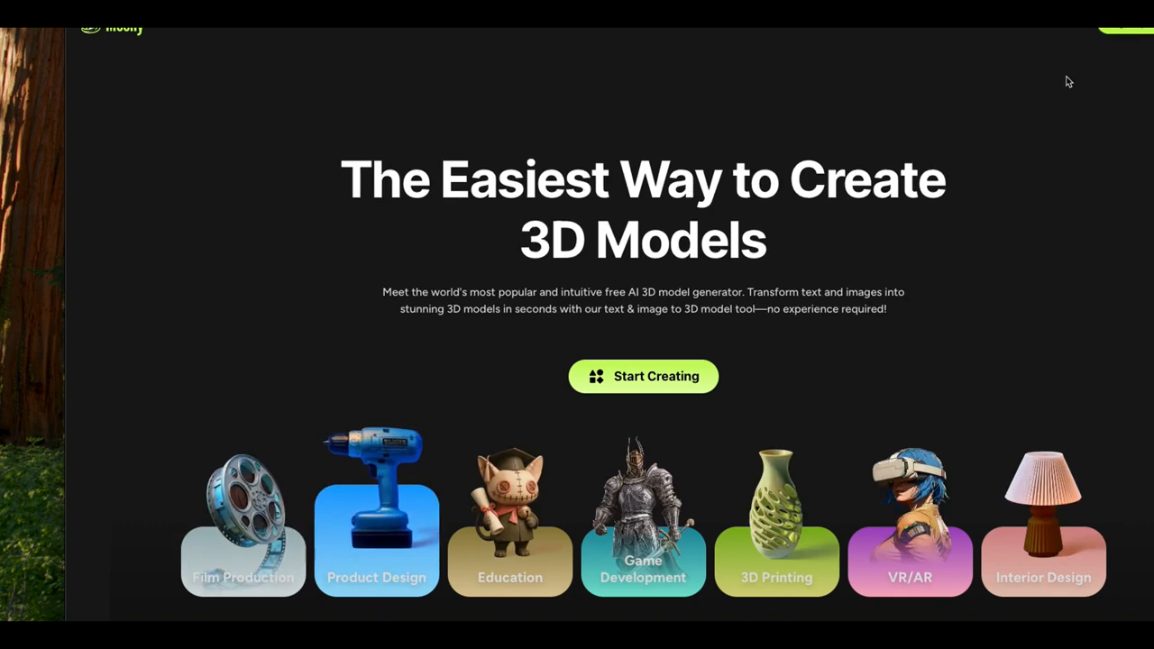
Step: Sign in to Meshy with the existing Google account and dismiss the Lucky Egg Event offer
left_click(1071, 31)
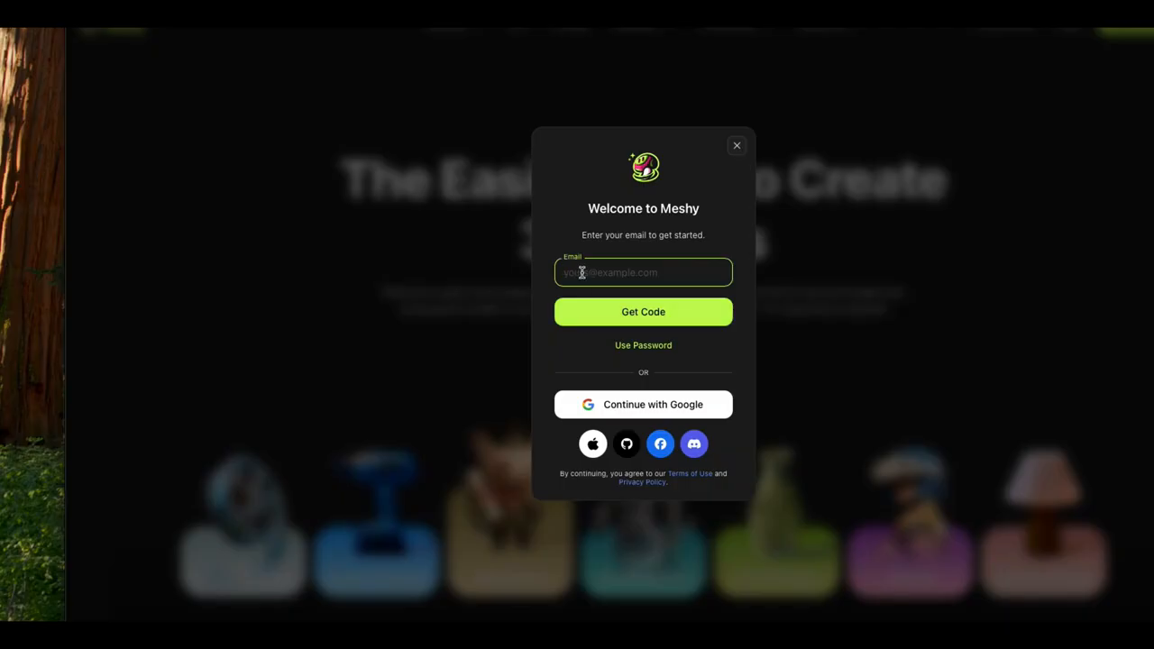
left_click(602, 405)
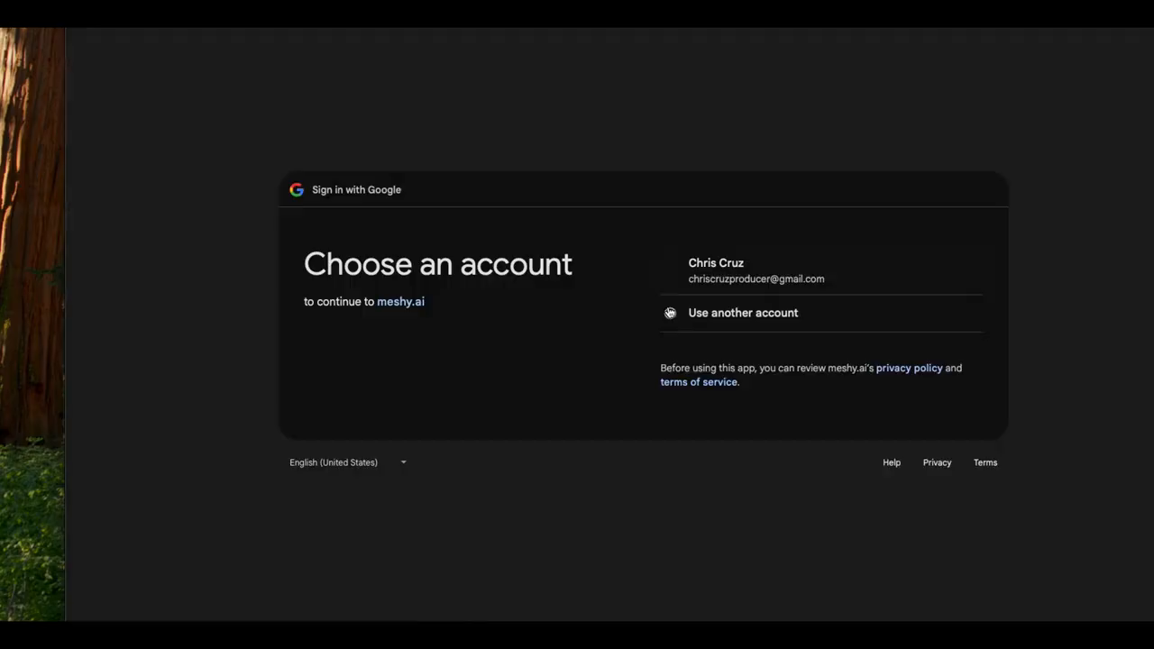
left_click(713, 266)
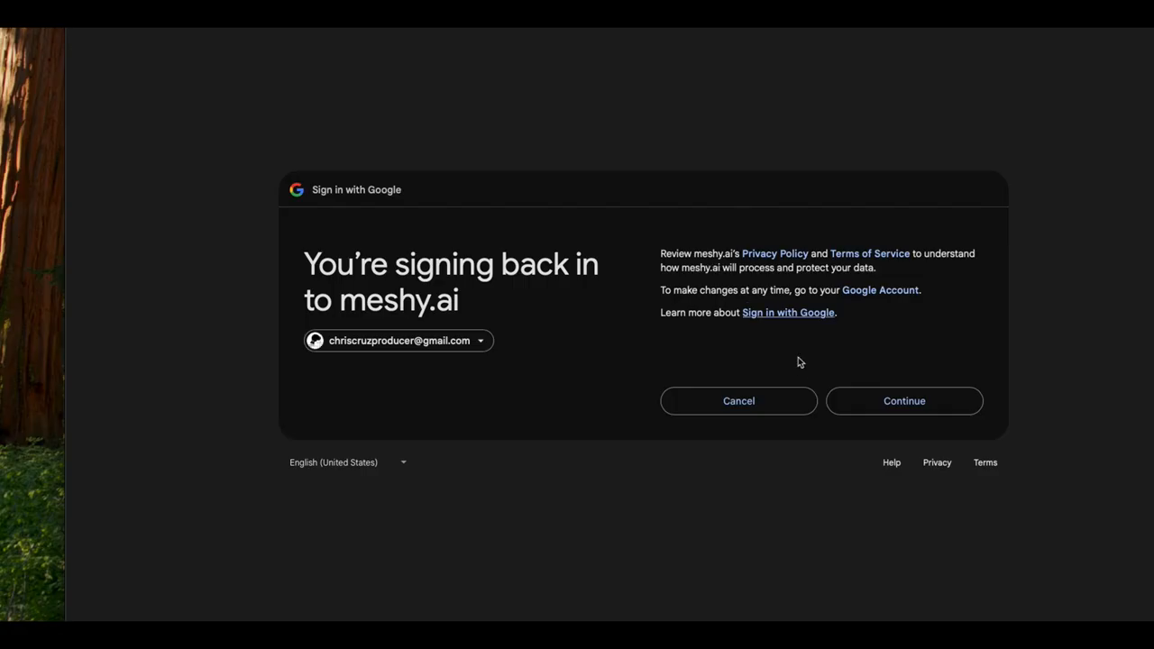
left_click(887, 401)
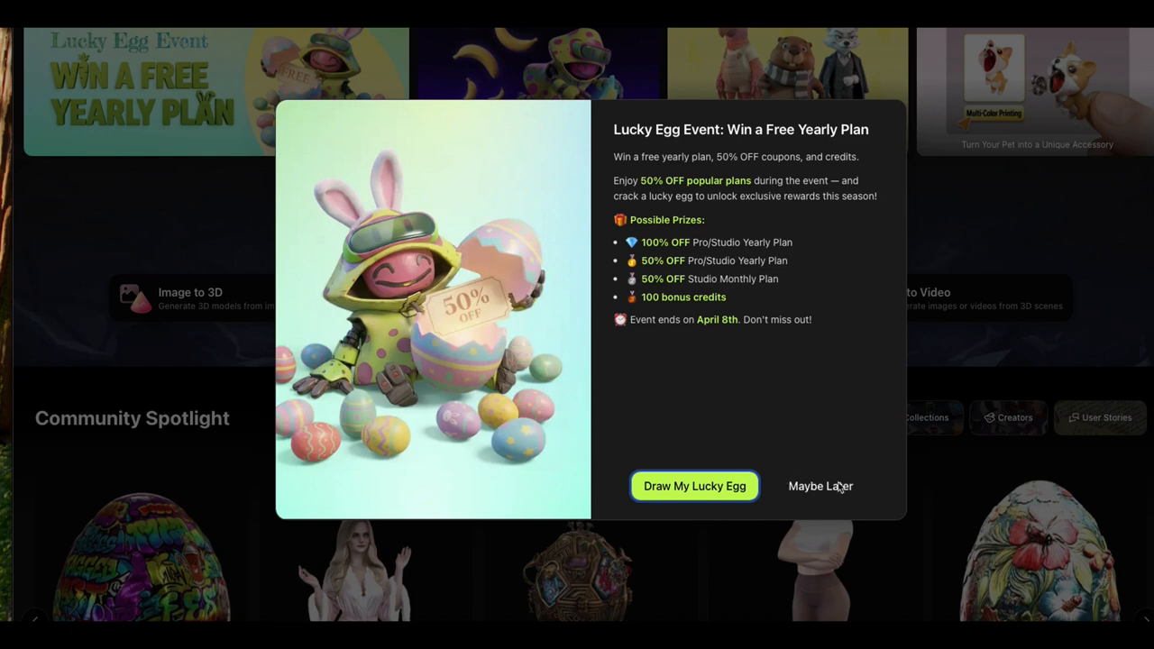
left_click(829, 486)
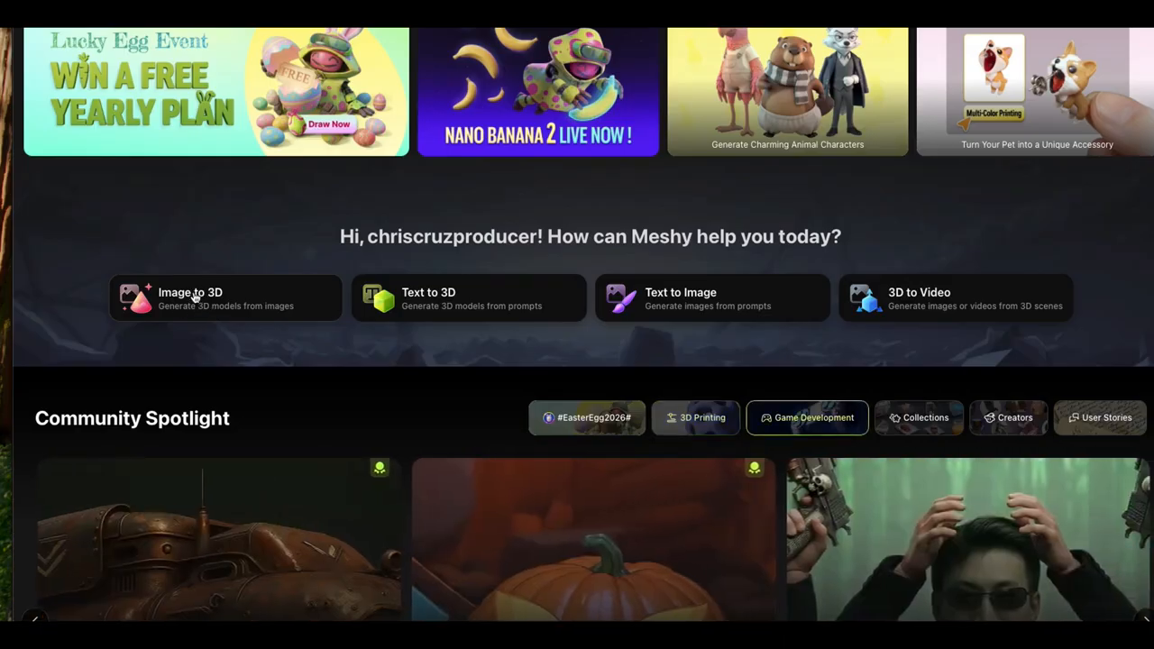
Step: Start an Image to 3D generation and upload the full-body cartoon screenshot as its source image
left_click(193, 298)
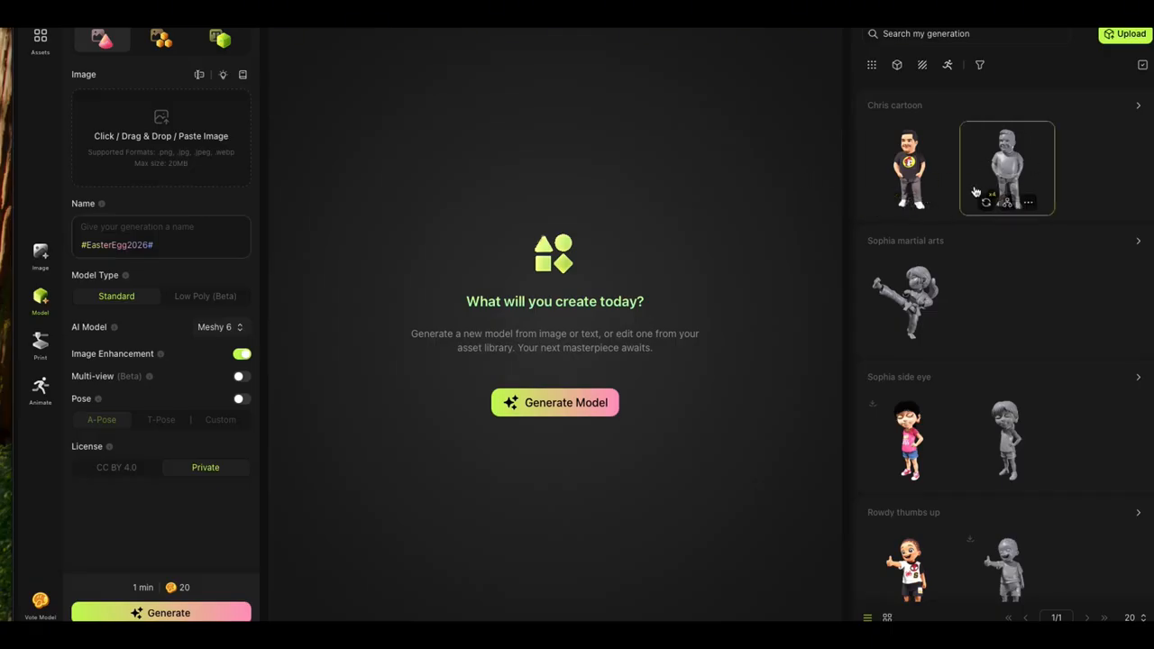
left_click(167, 144)
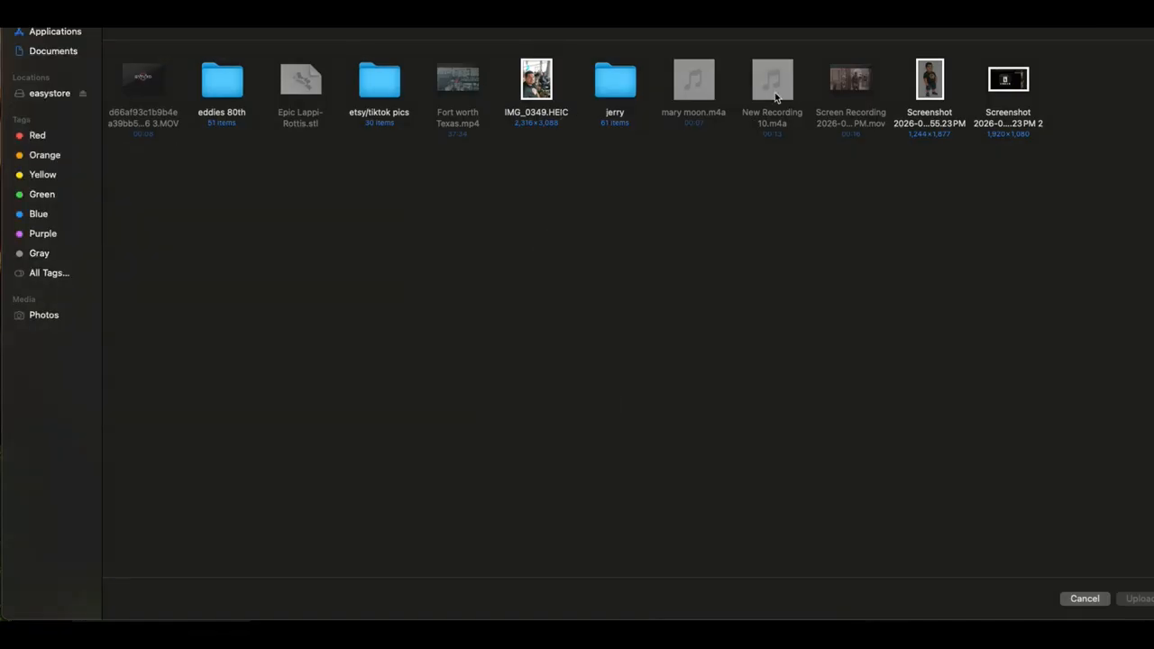
left_click(934, 97)
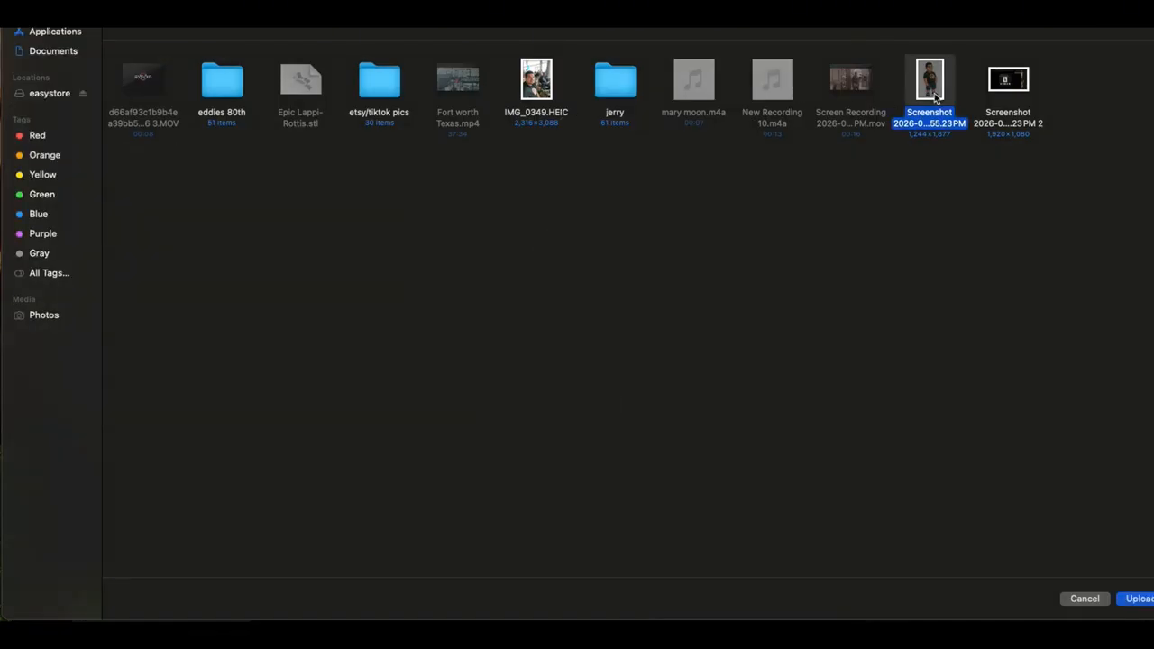
left_click(1141, 599)
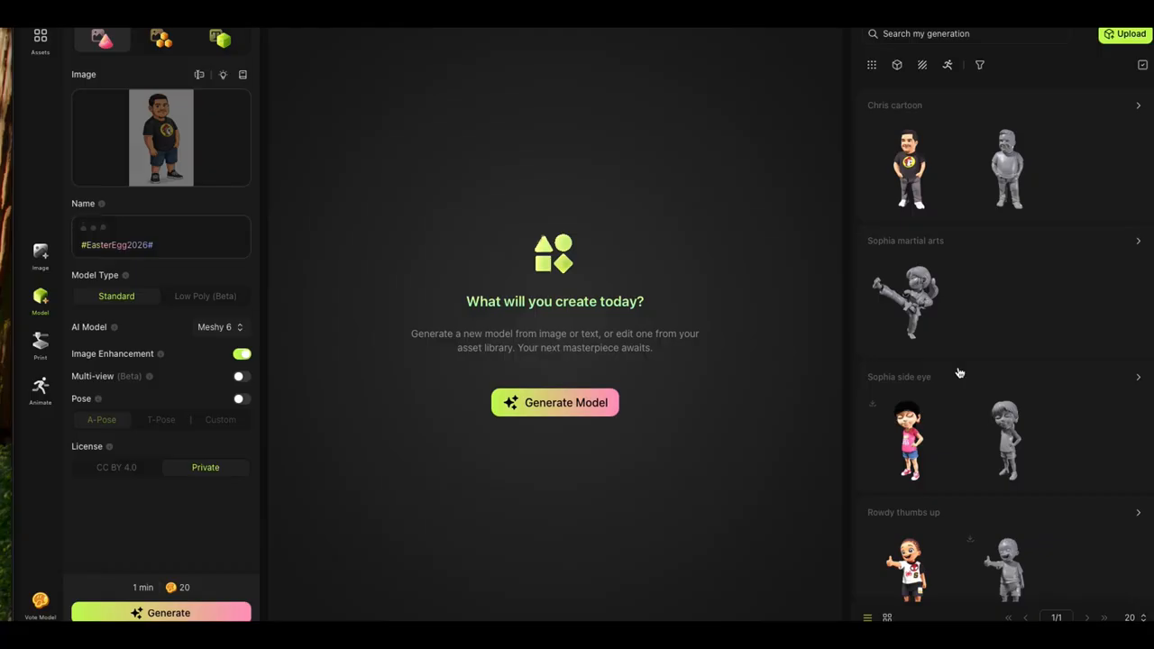
scroll(824, 349, "right", 1)
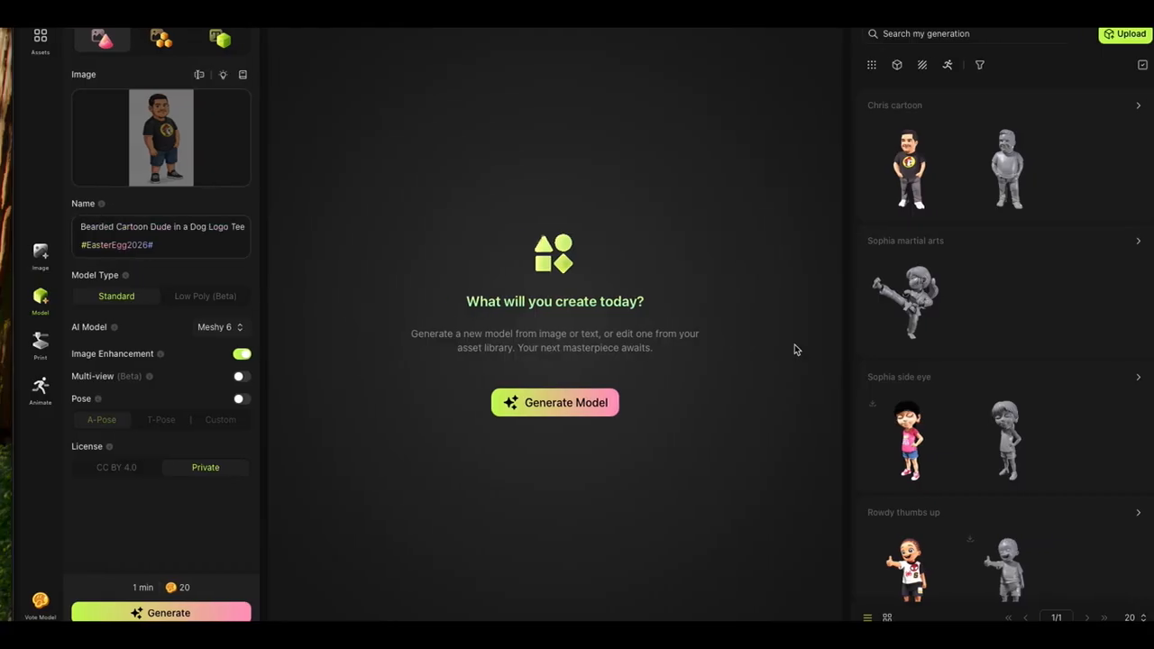
Step: Replace the suggested name with the person's first name followed by "cartoon 2", and generate the 3D model
left_click(155, 226)
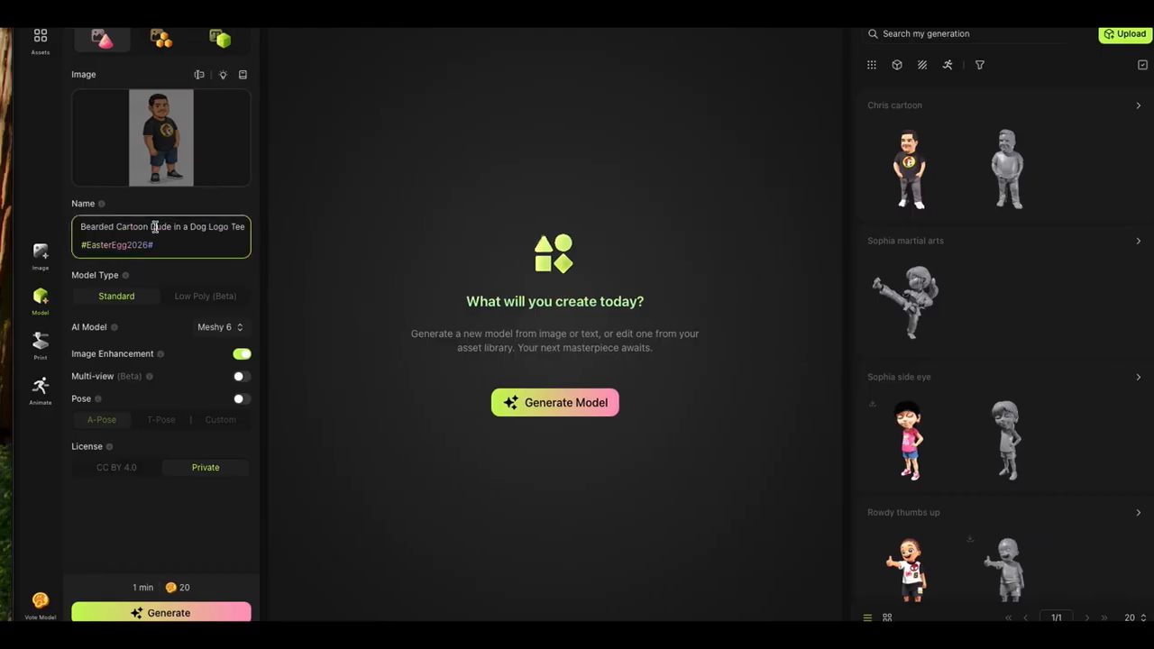
left_click_drag(245, 226, 10, 225)
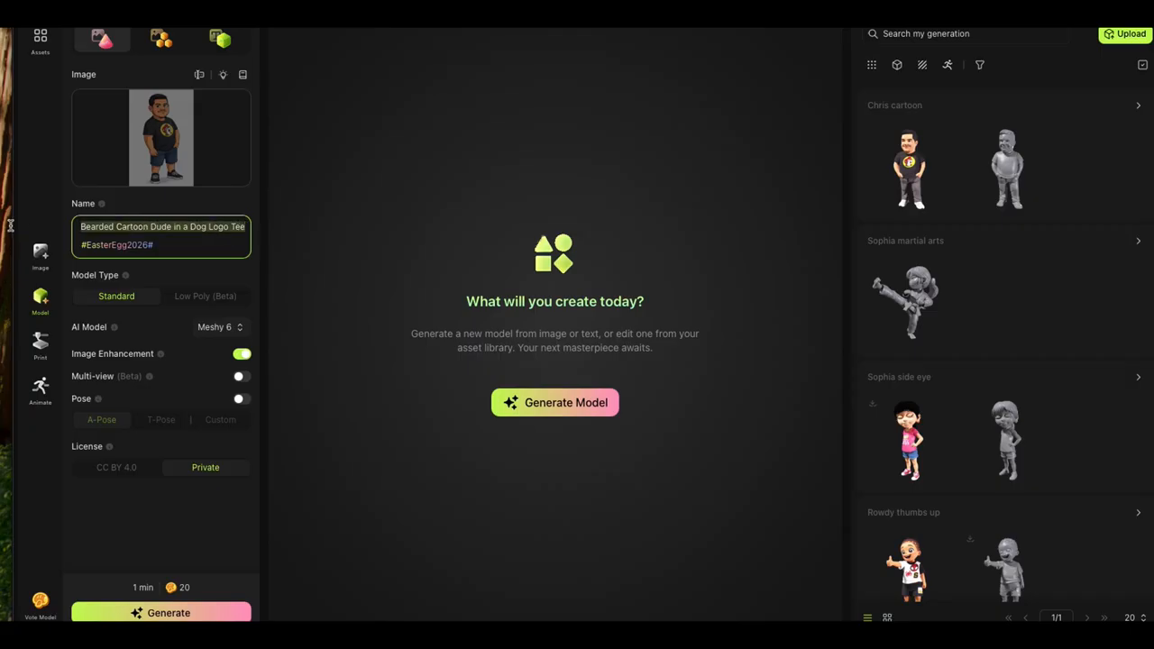
key("BackSpace")
type("chris")
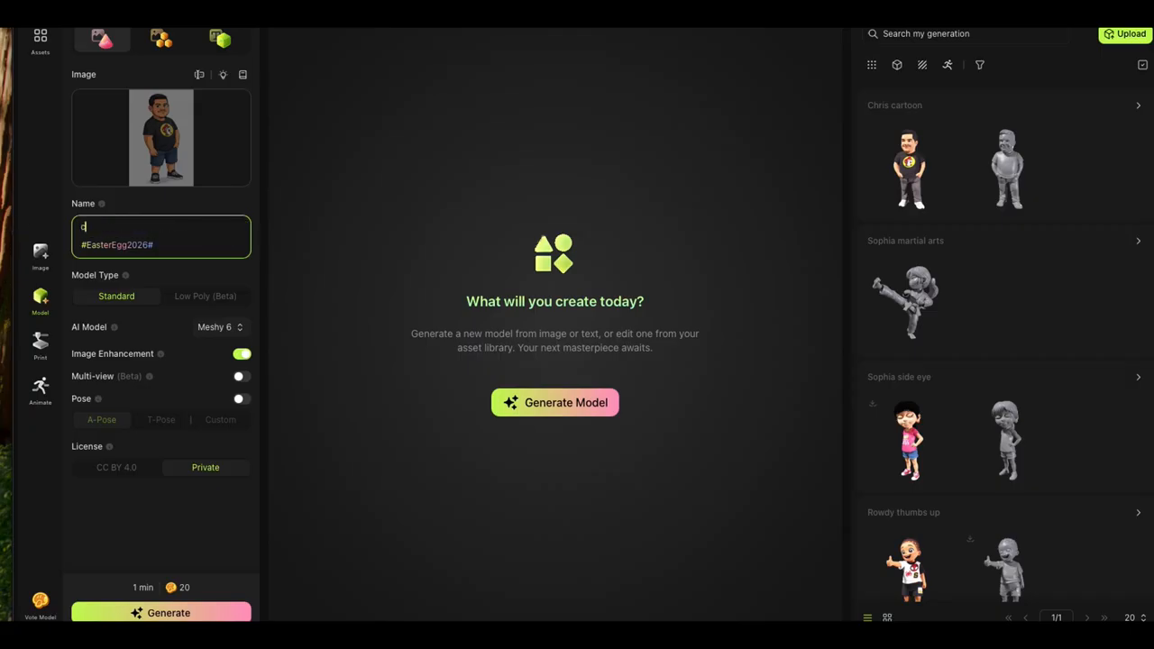
type(" cartoon 2")
left_click(137, 614)
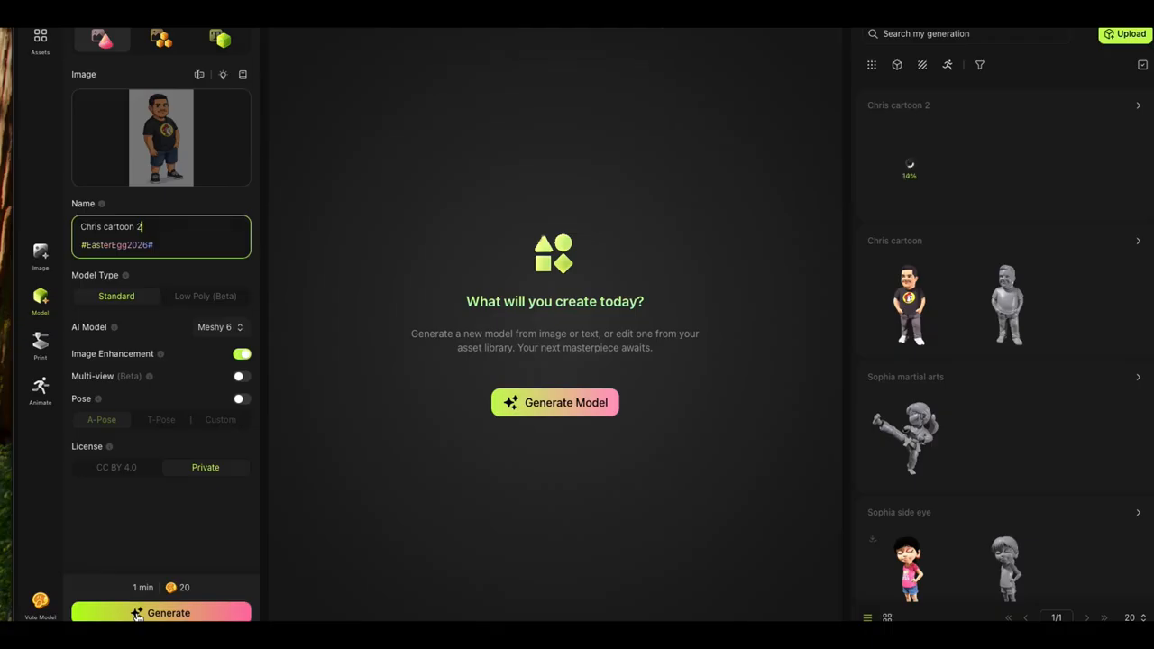
left_click(11, 312)
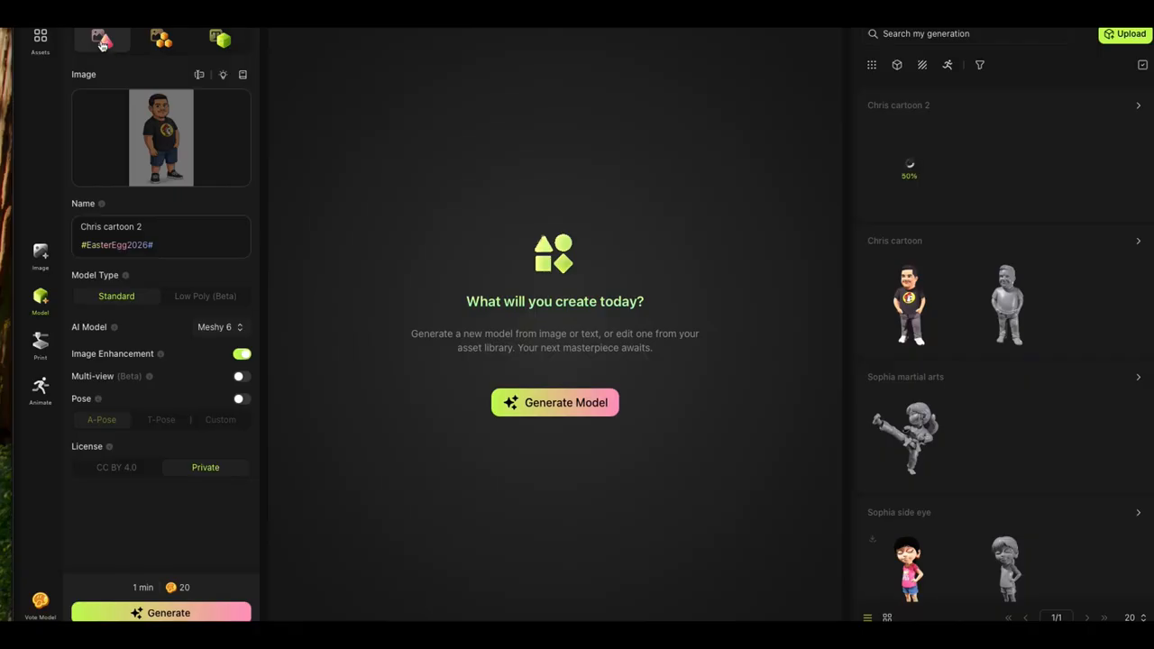
left_click(102, 43)
Step: Open the newly generated untextured model and examine its shape from the front, sides and back
mouse_move(917, 150)
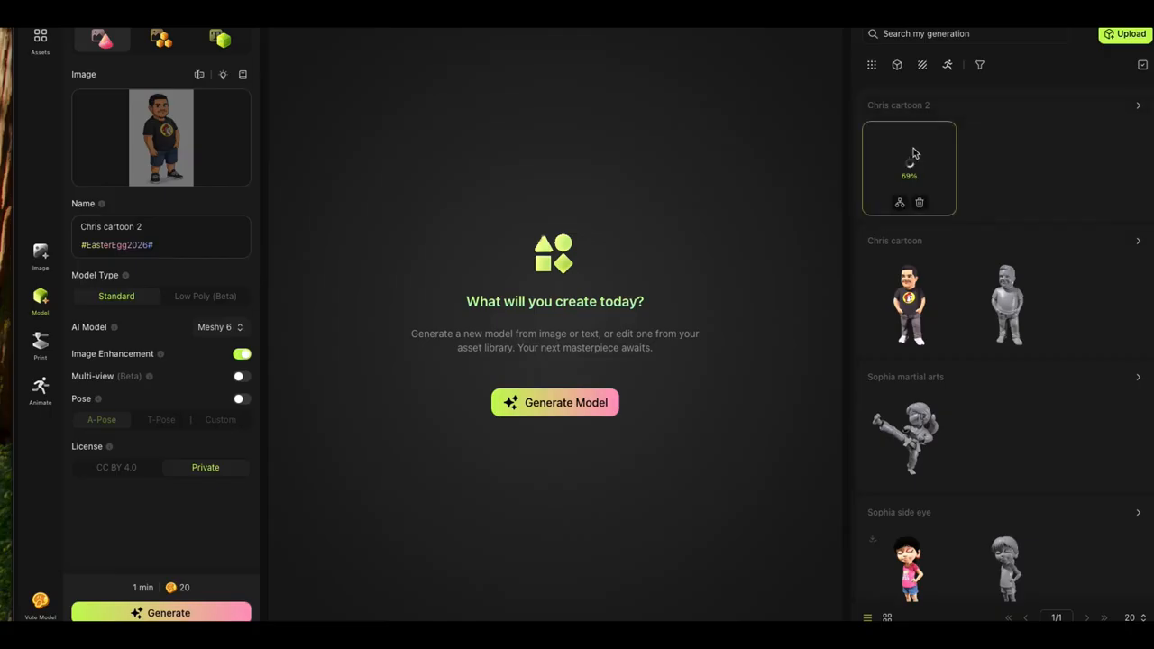
mouse_move(915, 191)
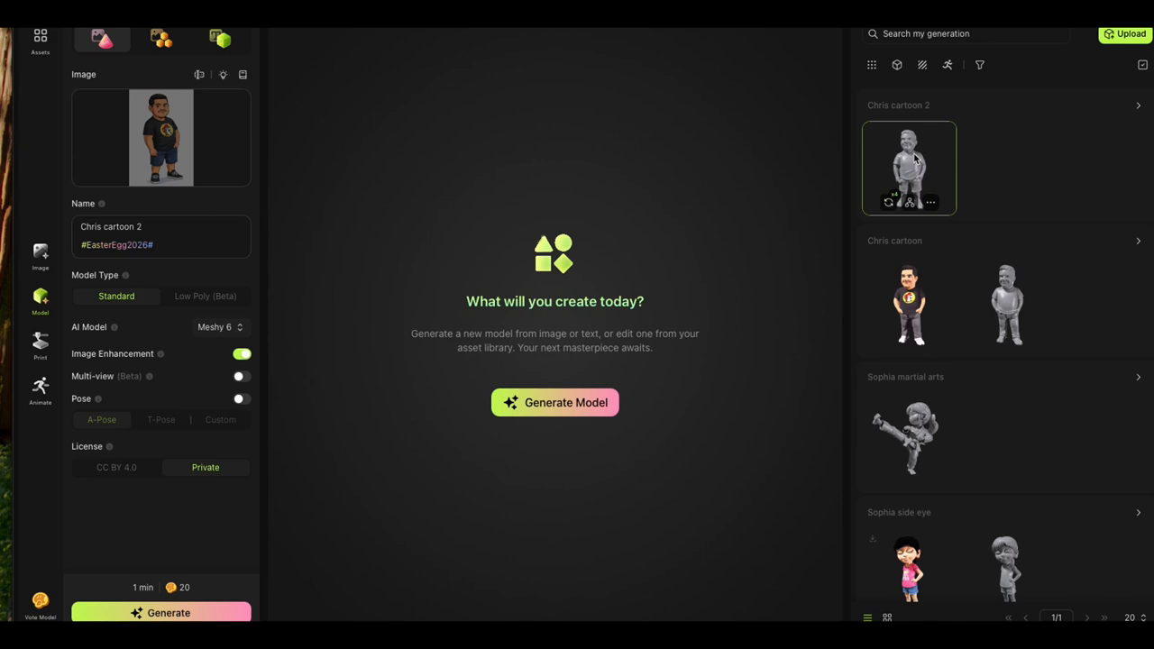
left_click(916, 148)
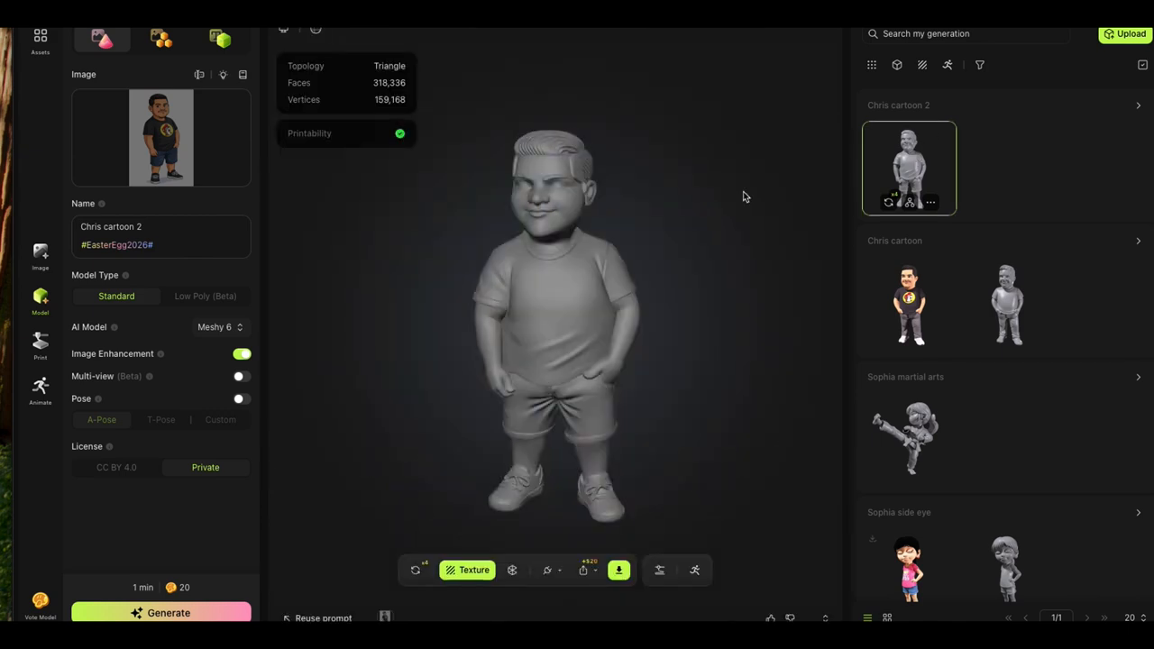
left_click_drag(391, 330, 542, 324)
left_click_drag(543, 318, 651, 314)
left_click_drag(337, 372, 675, 379)
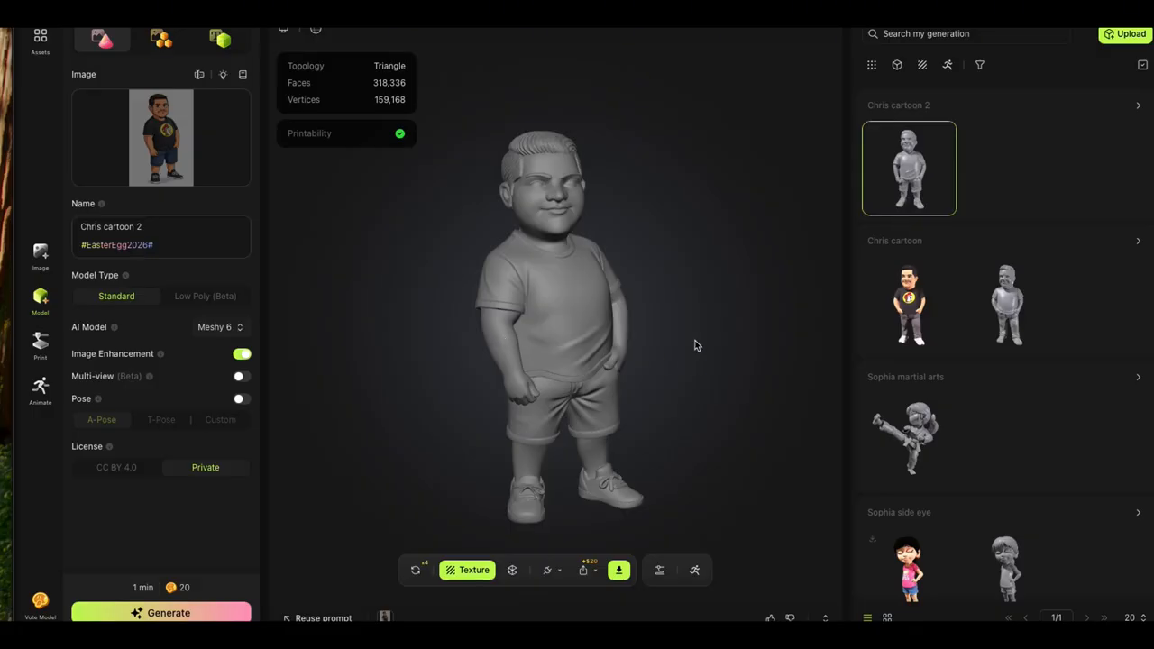
left_click_drag(366, 351, 665, 315)
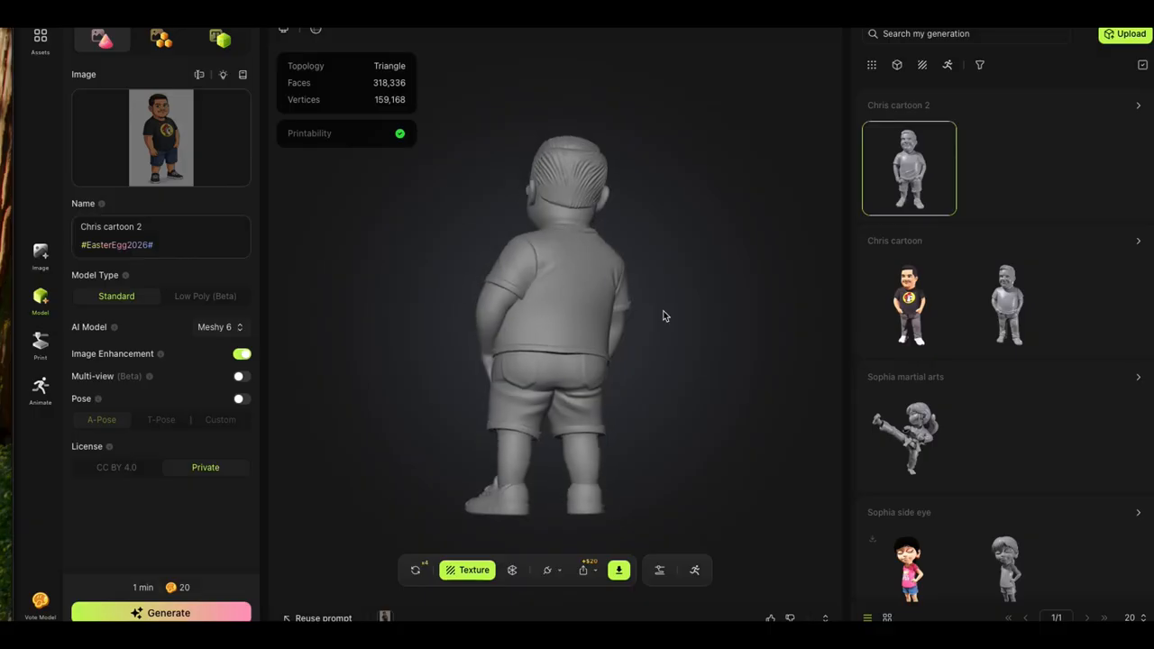
left_click_drag(335, 256, 598, 274)
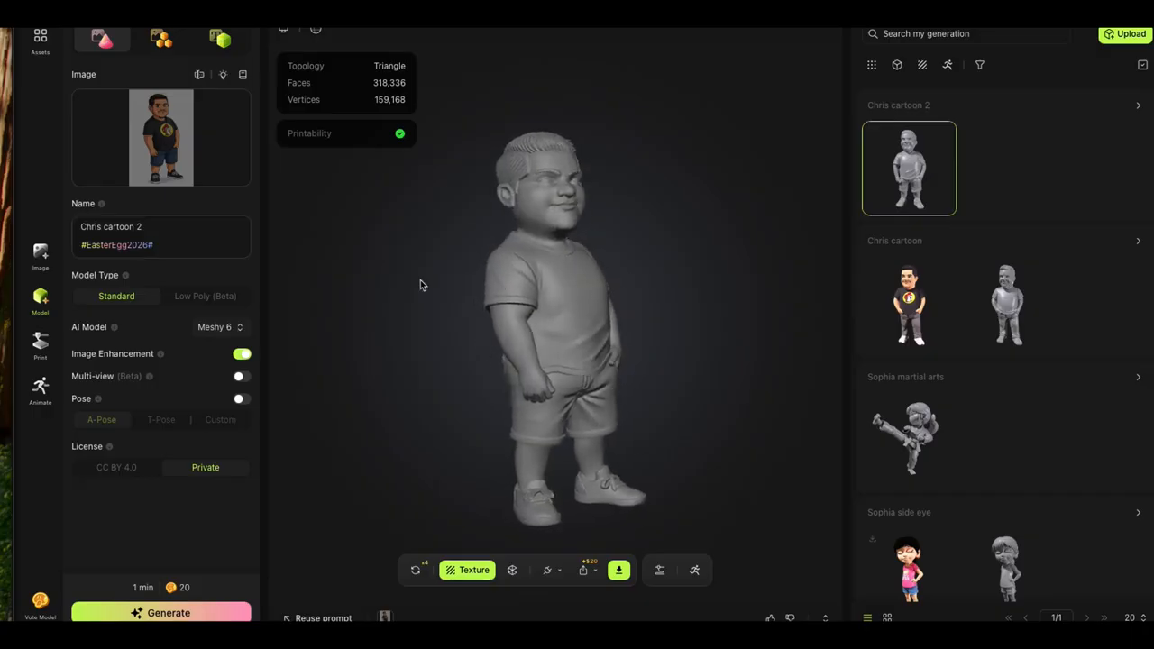
left_click_drag(407, 288, 587, 268)
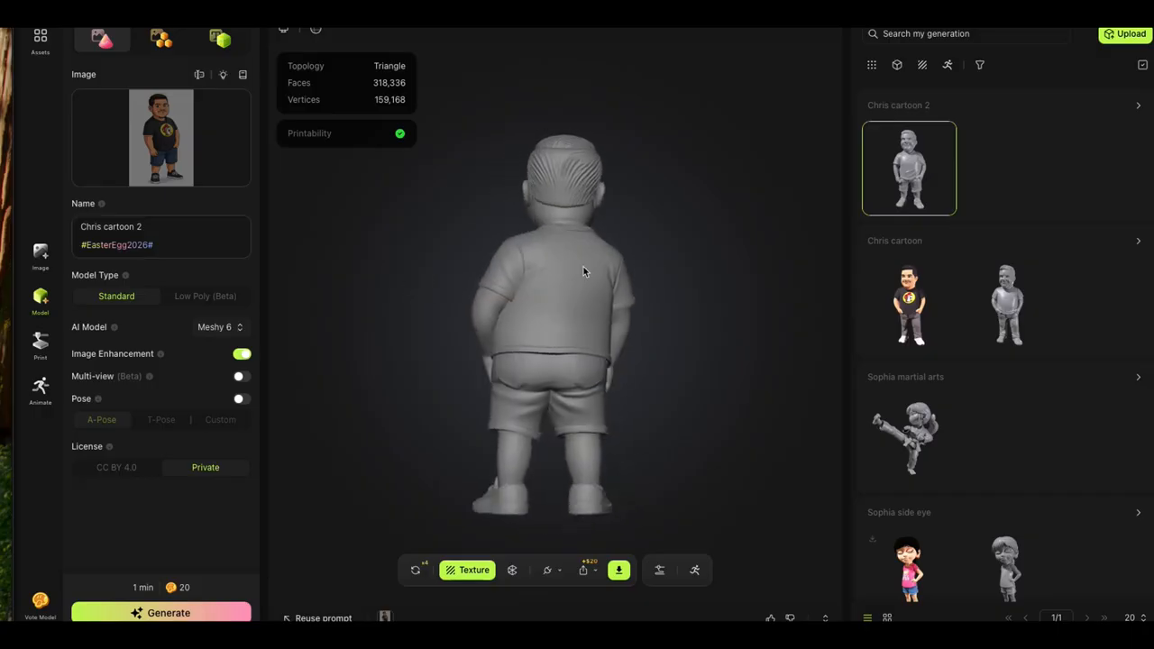
left_click_drag(355, 294, 443, 312)
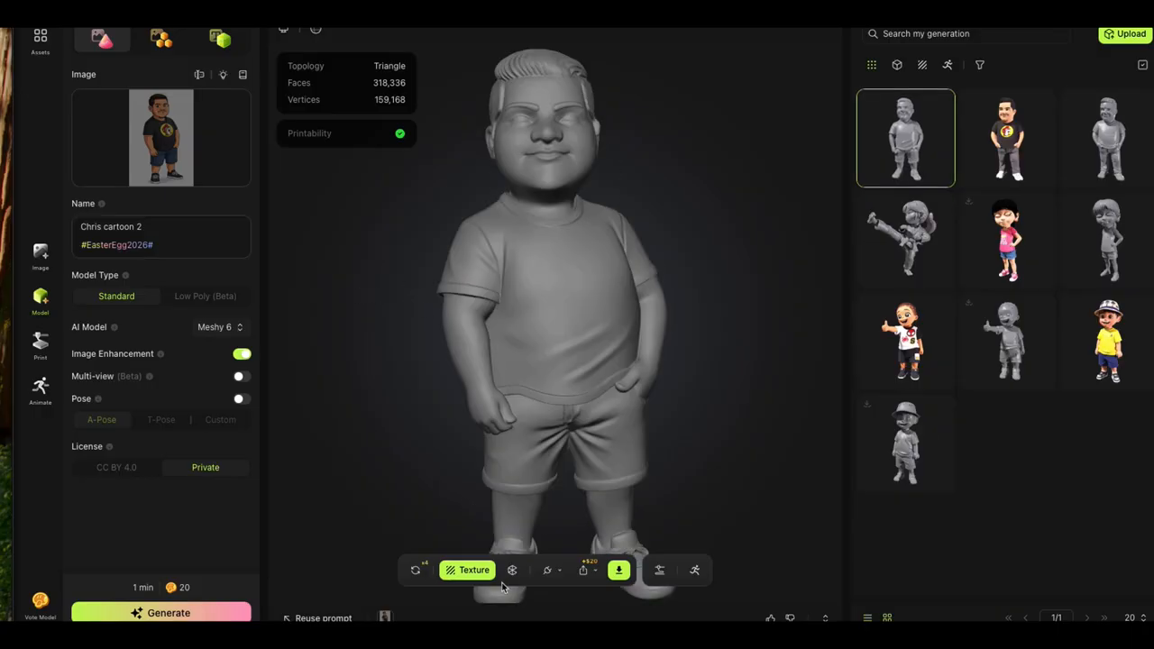
scroll(546, 272, "down", 3)
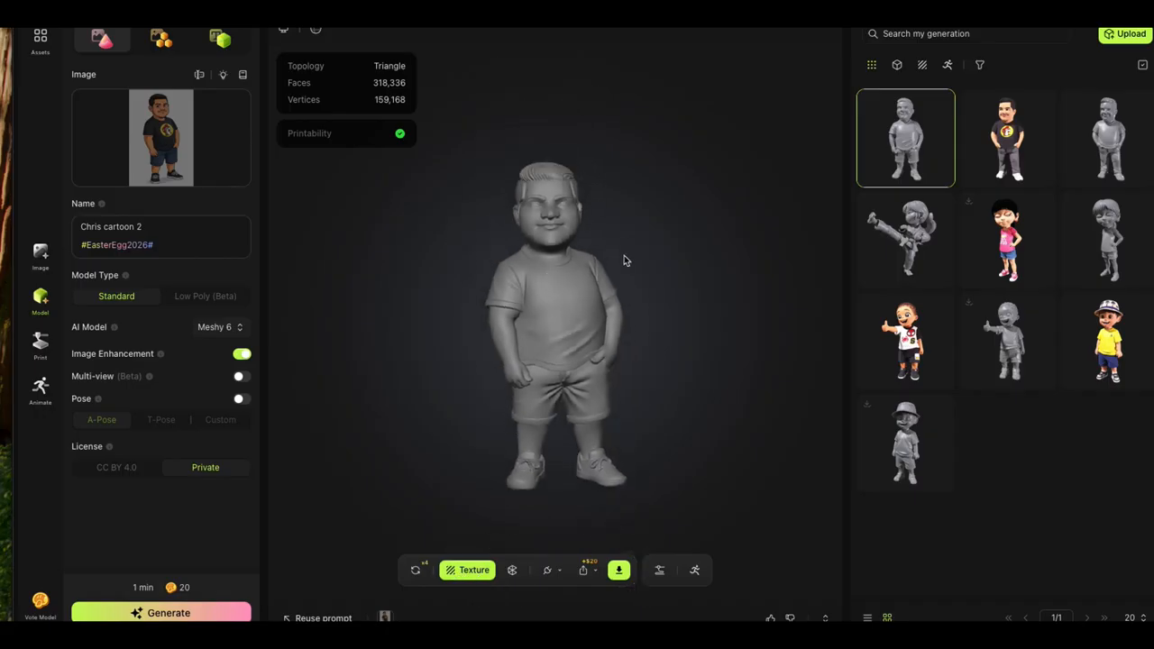
mouse_move(624, 260)
left_mouse_down()
mouse_move(453, 252)
mouse_move(629, 265)
left_mouse_up()
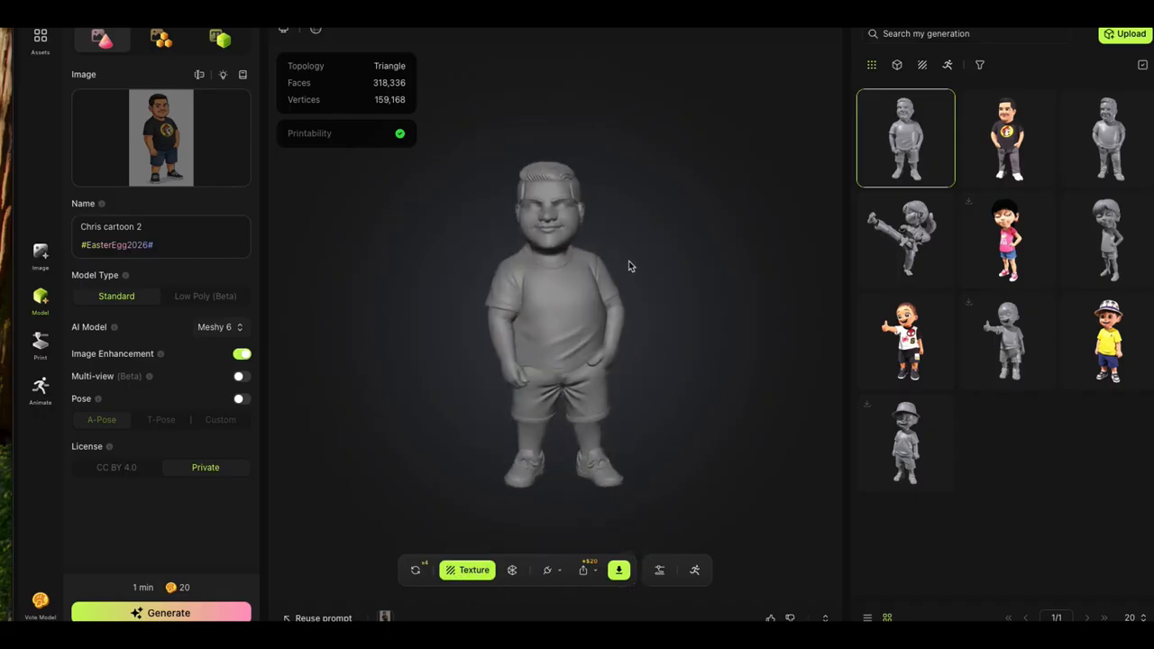
Step: Texture the model from the cartoon image using Meshy 6 with Remove Lighting and Generate PBR Maps enabled, and close the texture settings
left_click(461, 582)
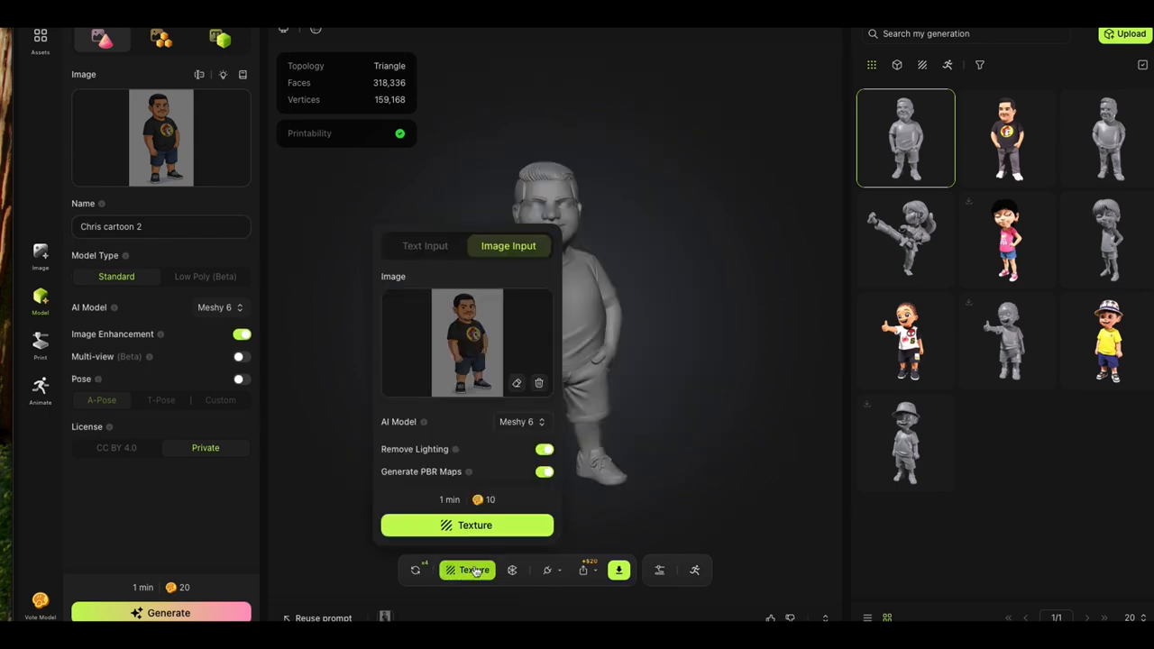
left_click(411, 530)
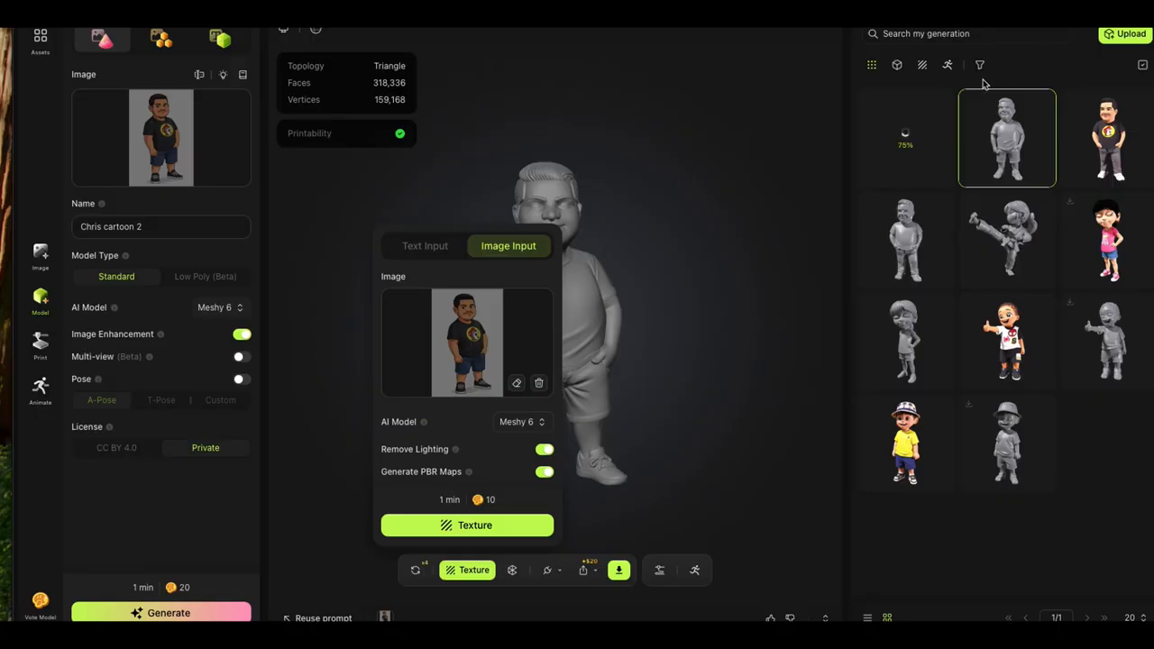
left_click(447, 167)
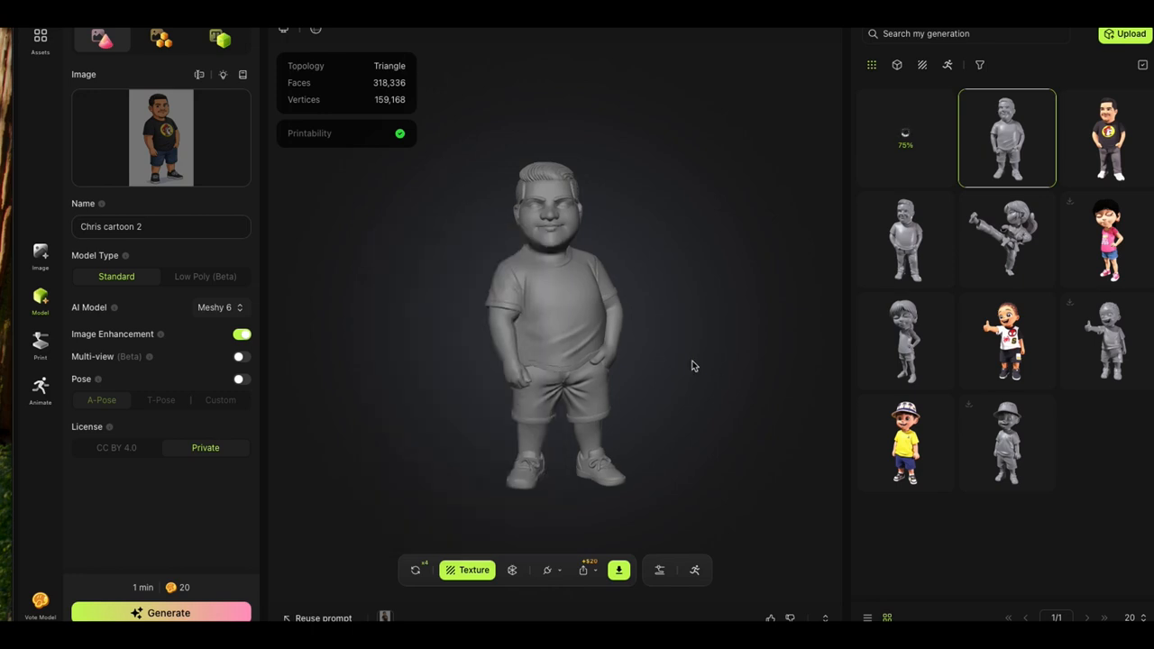
Step: Open the finished textured model and examine its colours from the front, side and back
mouse_move(690, 366)
left_mouse_down()
mouse_move(618, 366)
mouse_move(825, 366)
mouse_move(724, 379)
mouse_move(694, 366)
mouse_move(755, 376)
mouse_move(798, 362)
mouse_move(844, 313)
mouse_move(803, 312)
mouse_move(749, 358)
mouse_move(704, 372)
left_mouse_up()
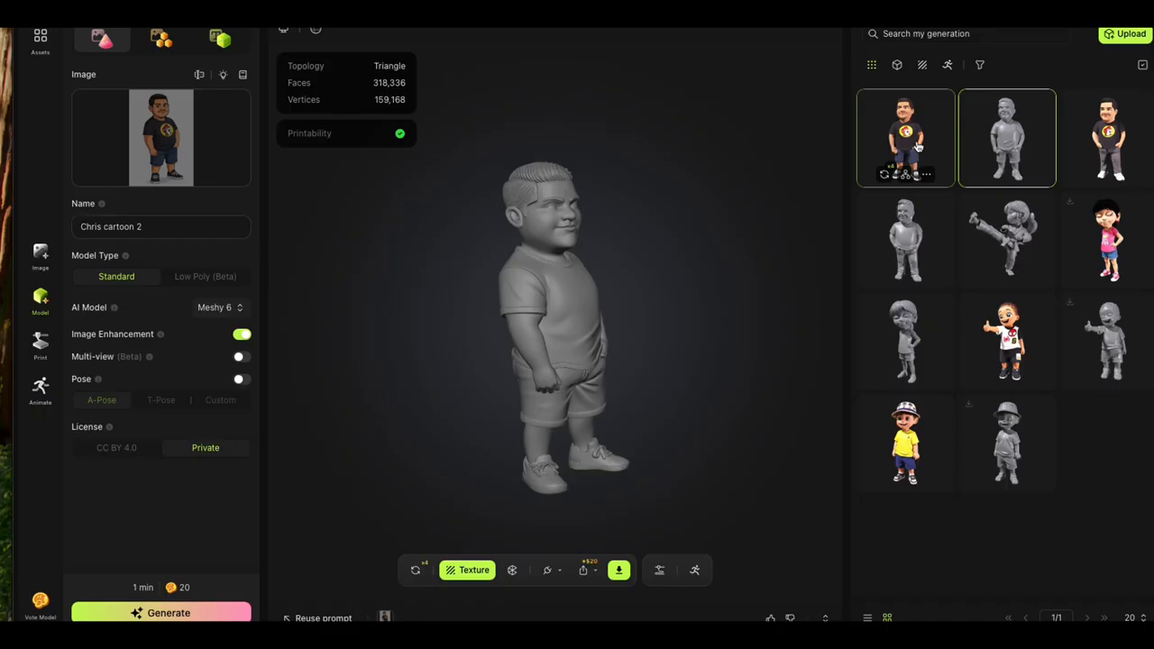
left_click(917, 146)
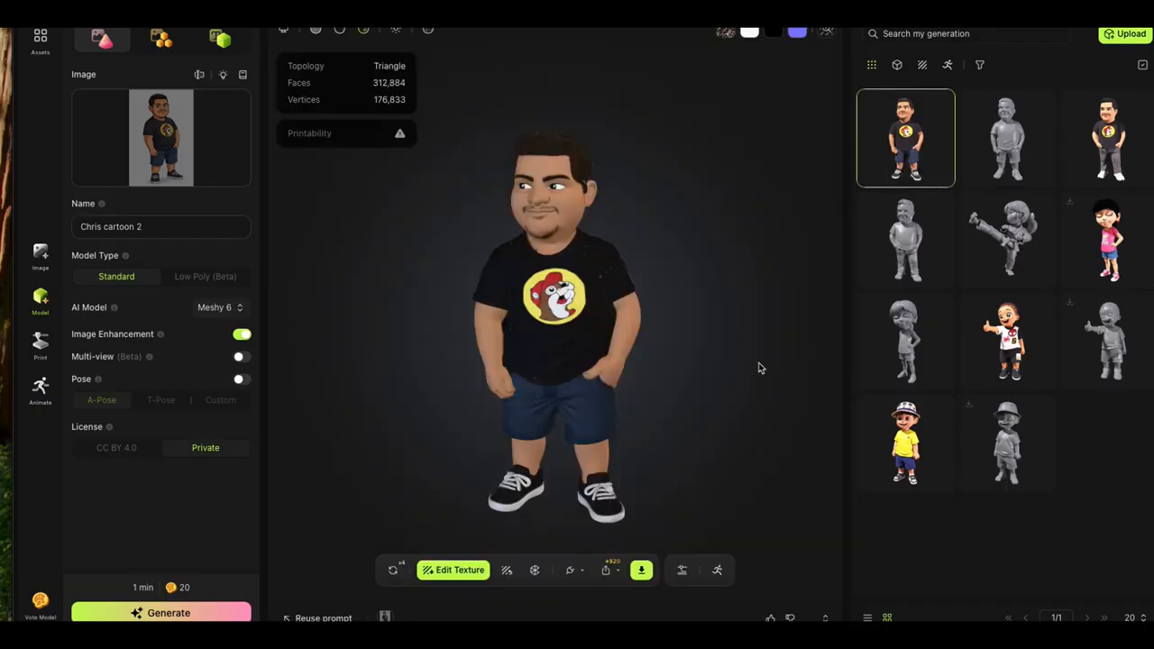
left_click_drag(759, 368, 812, 376)
left_click_drag(316, 309, 369, 288)
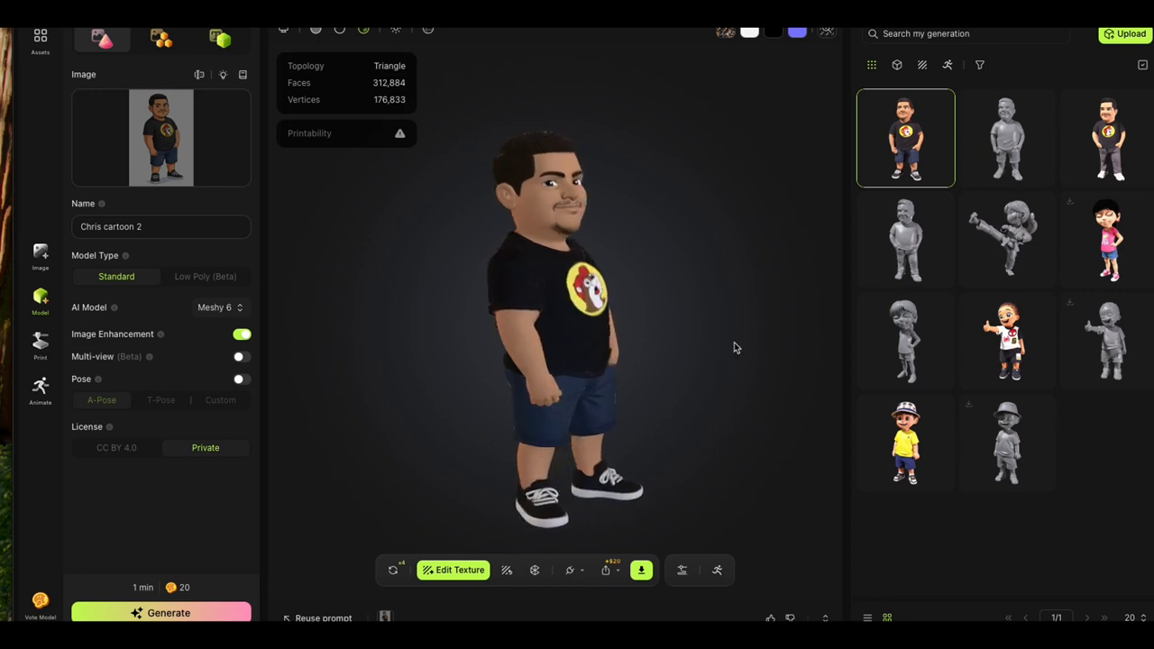
left_click_drag(734, 342, 389, 330)
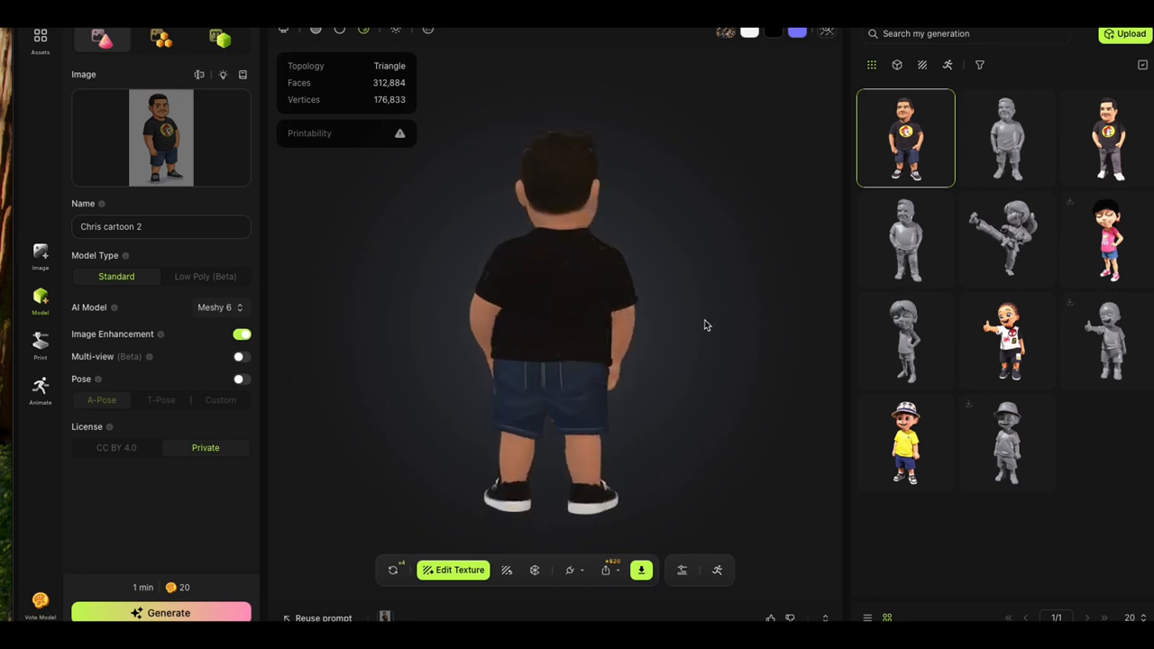
left_click_drag(706, 325, 453, 364)
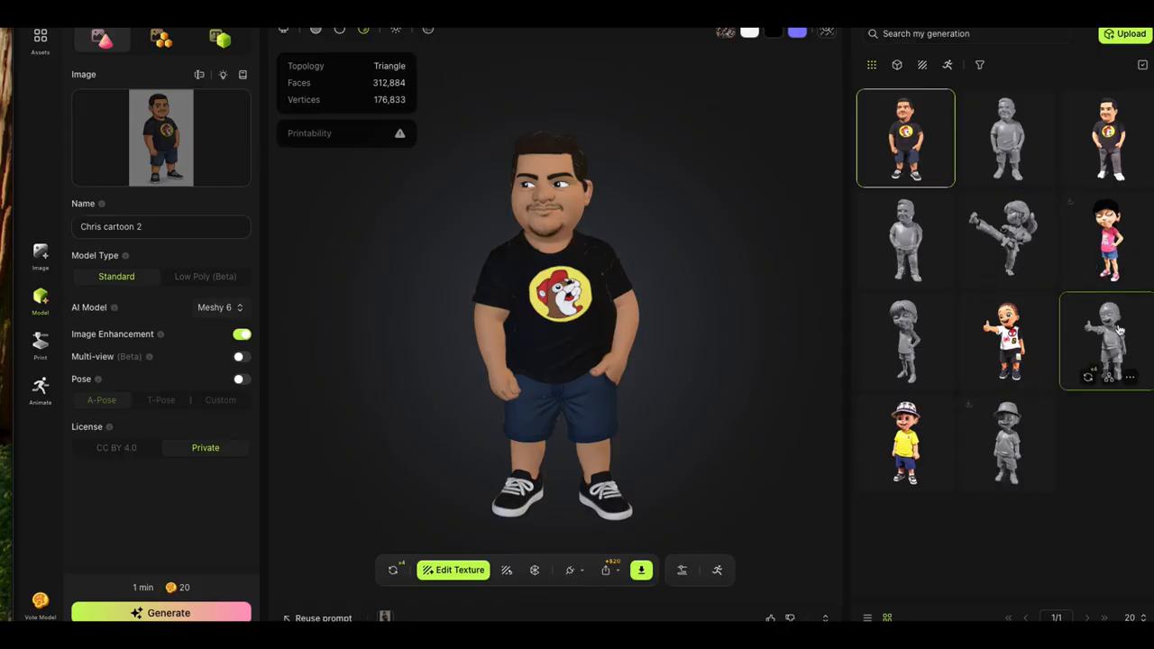
Step: Reopen the untextured version of the newest cartoon model and set its download format to stl
left_click(992, 124)
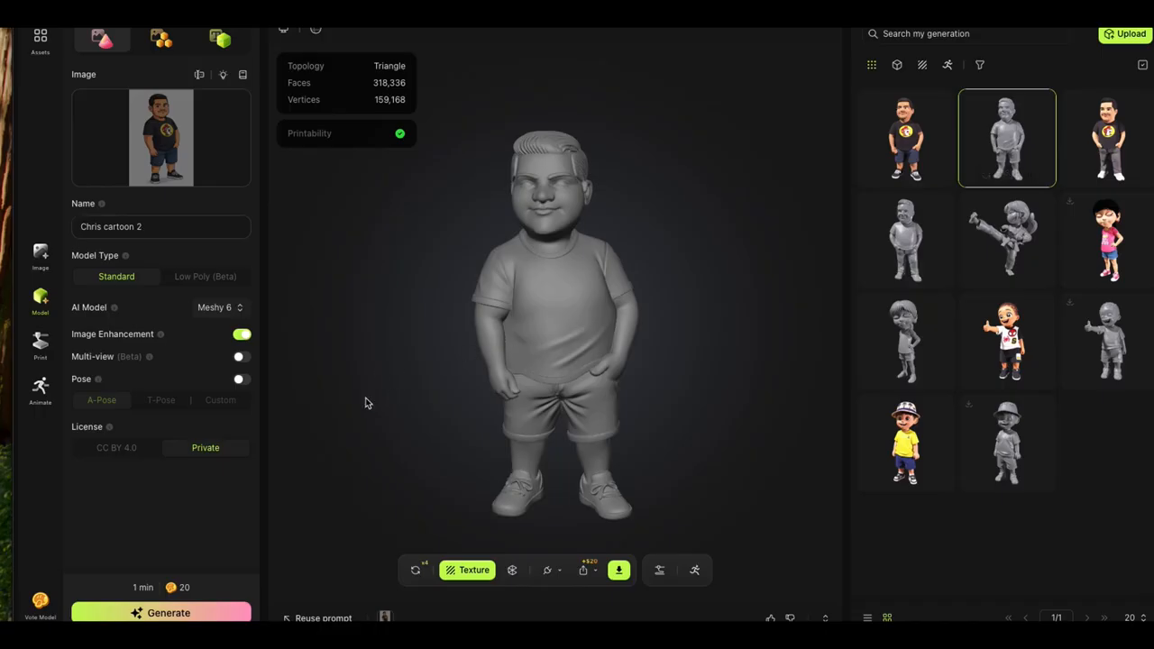
mouse_move(369, 402)
left_mouse_down()
mouse_move(400, 418)
mouse_move(439, 412)
mouse_move(449, 391)
mouse_move(355, 408)
left_mouse_up()
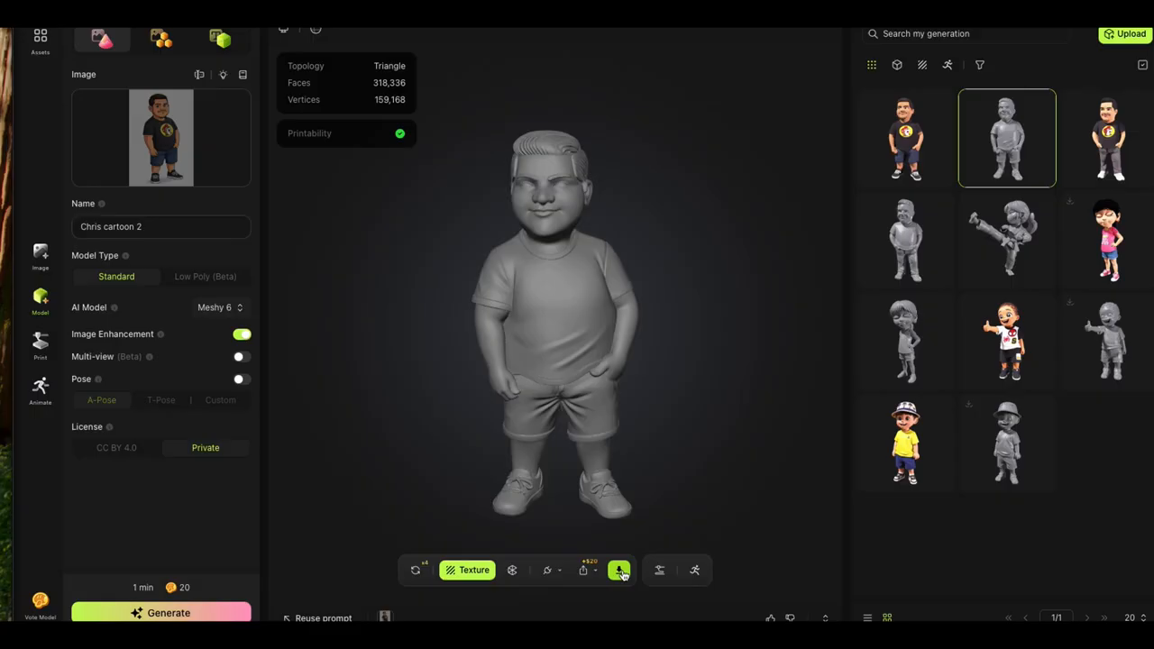
left_click_drag(559, 323, 369, 388)
left_click(619, 572)
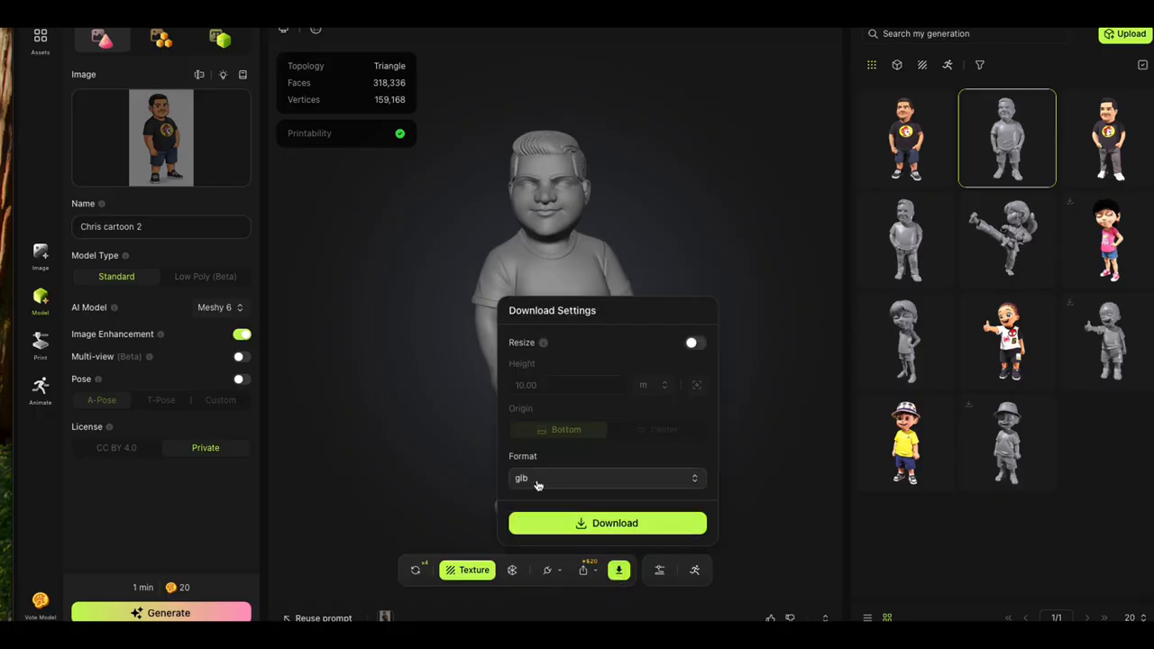
left_click(697, 480)
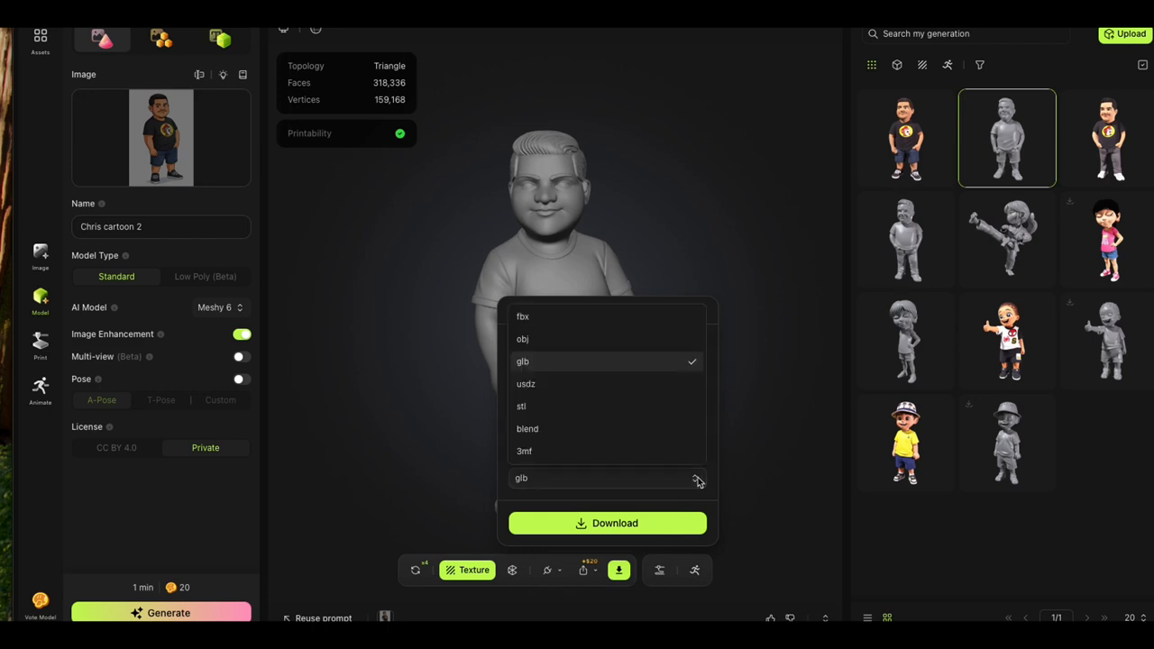
left_click(527, 412)
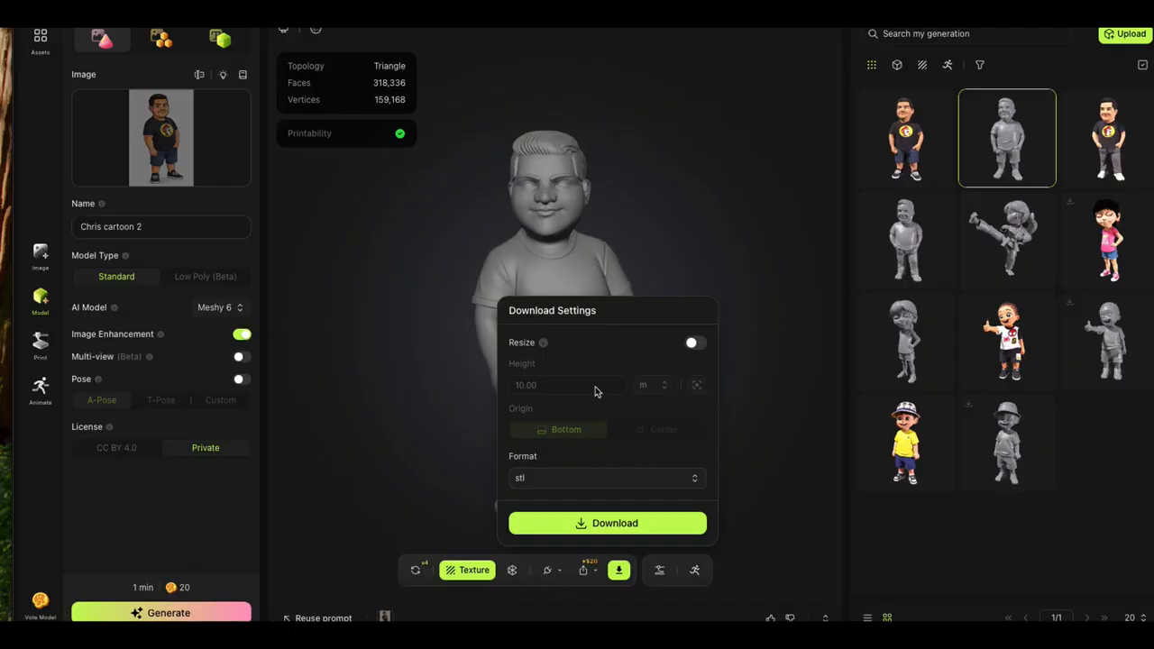
Step: Enable resizing for the download and set the model's height to 6 in
left_click(690, 344)
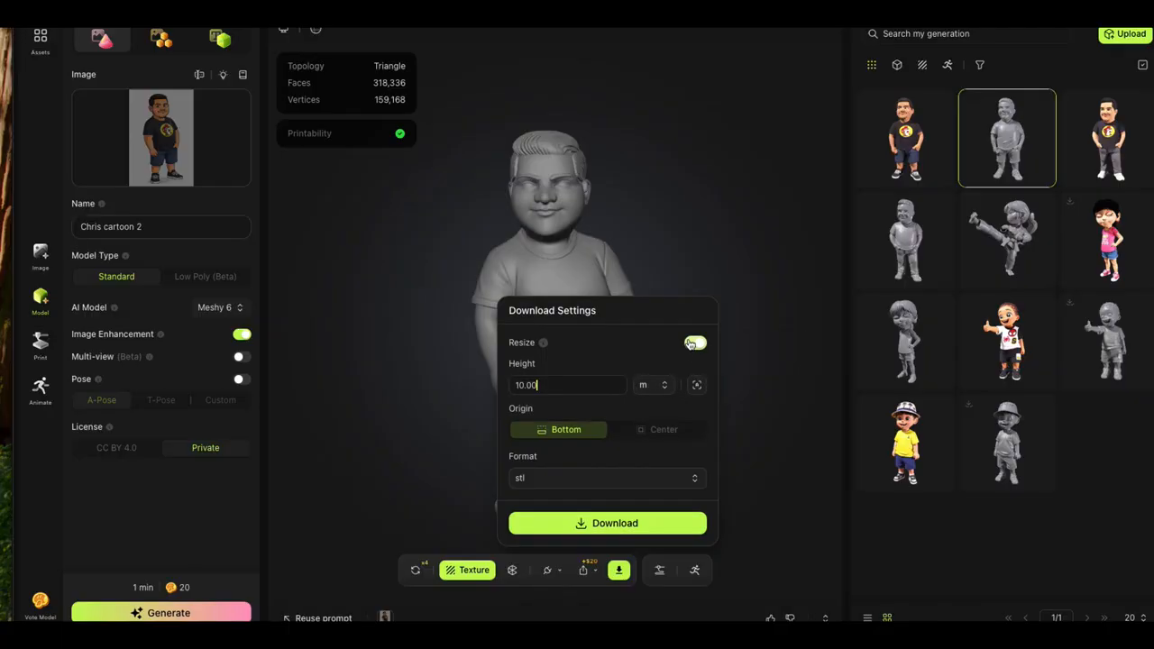
left_click(664, 387)
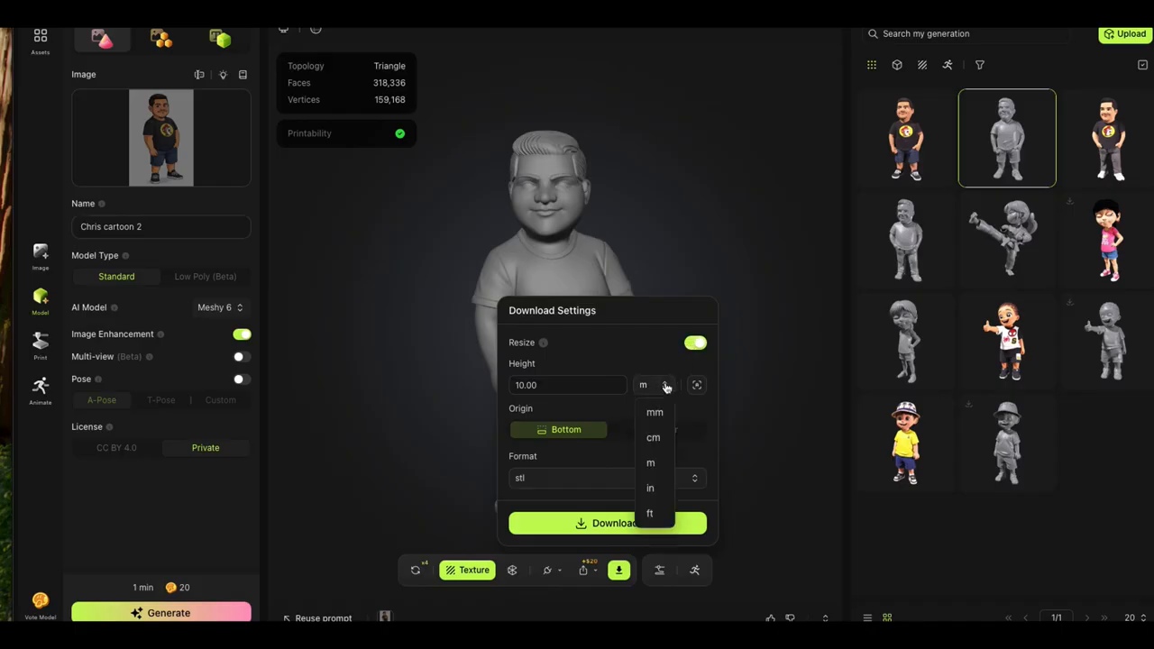
left_click(651, 490)
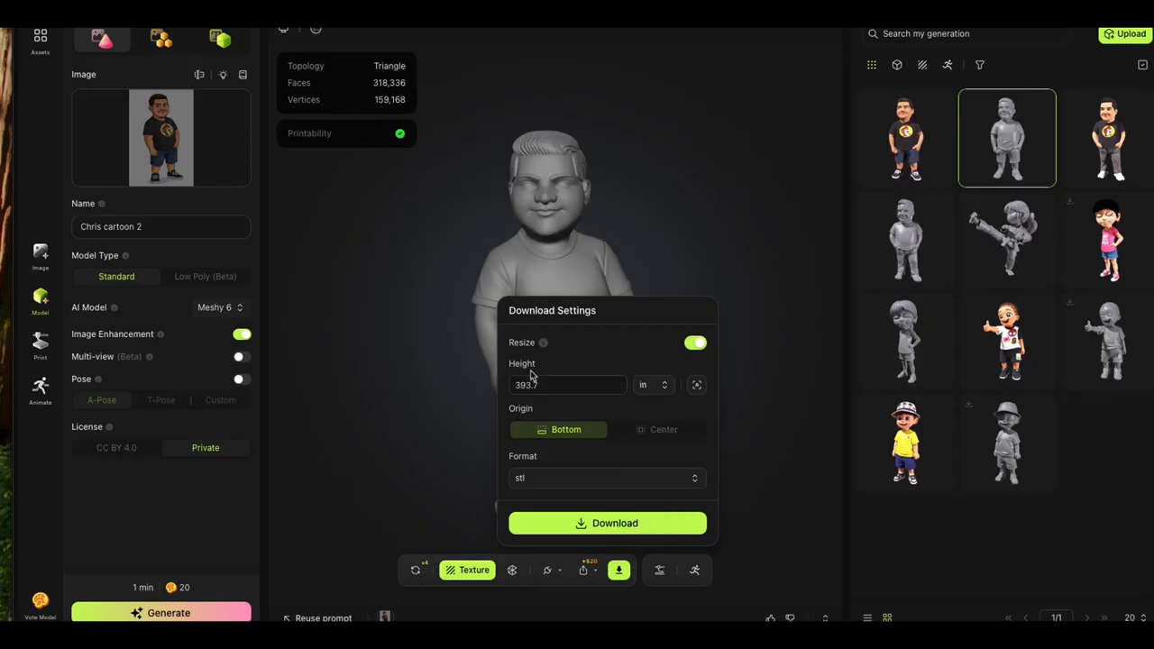
left_click(555, 385)
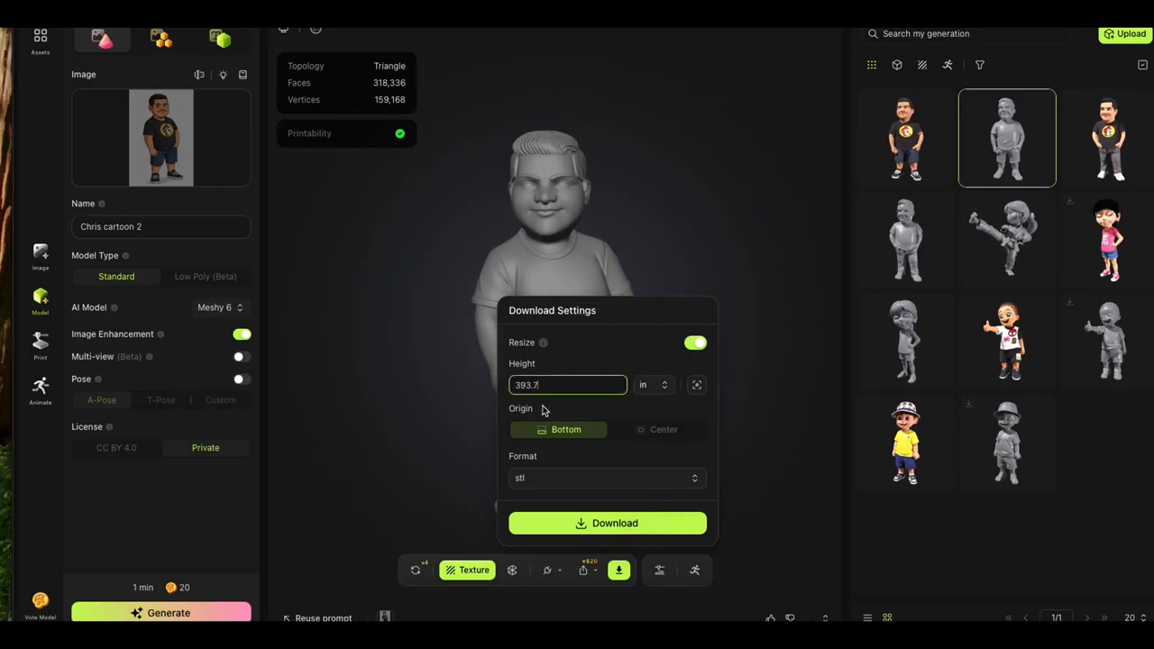
key("BackSpace")
key("BackSpace")
key("BackSpace")
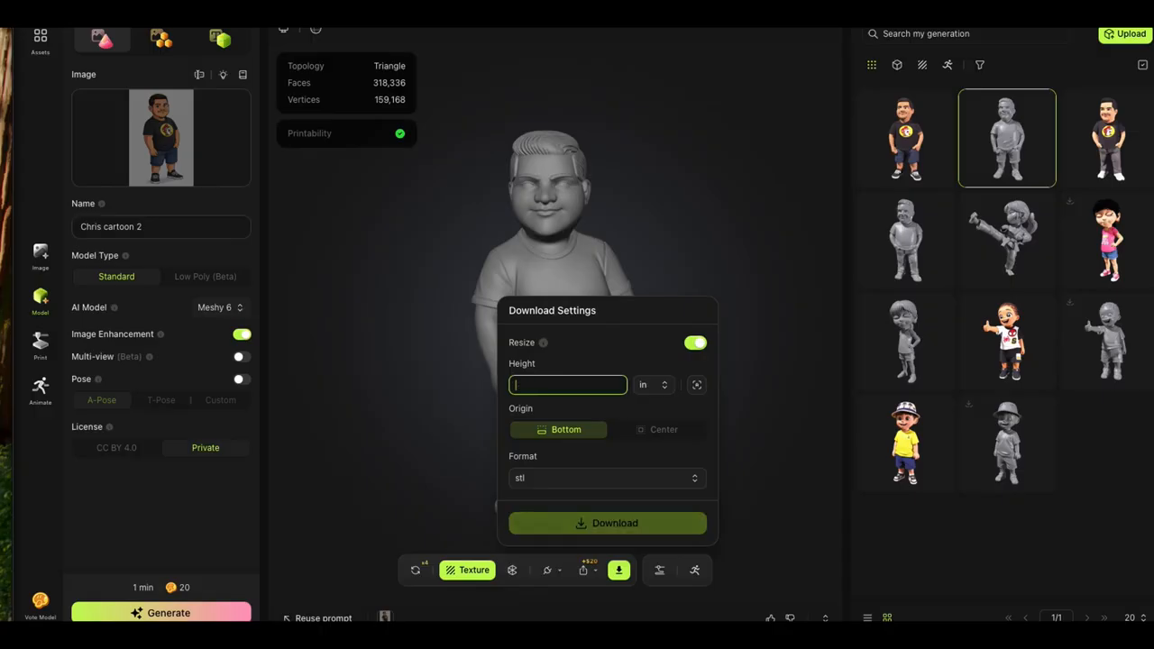
type("6")
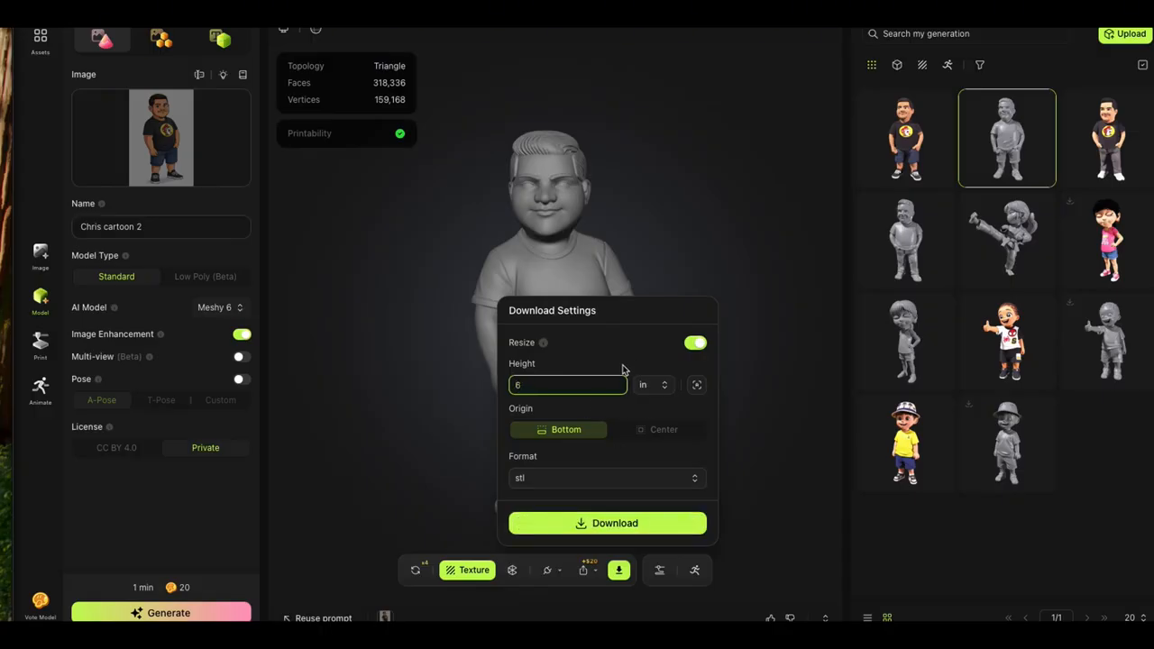
Step: Download the resized STL model and allow downloads from meshy.ai
left_click(594, 521)
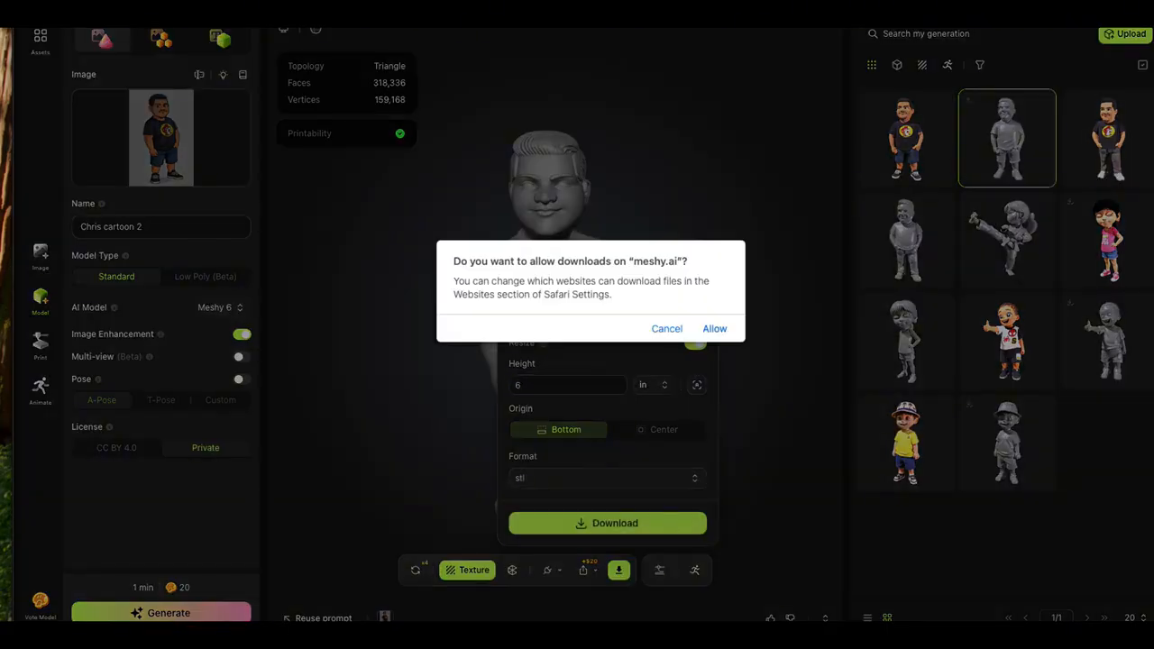
left_click(714, 328)
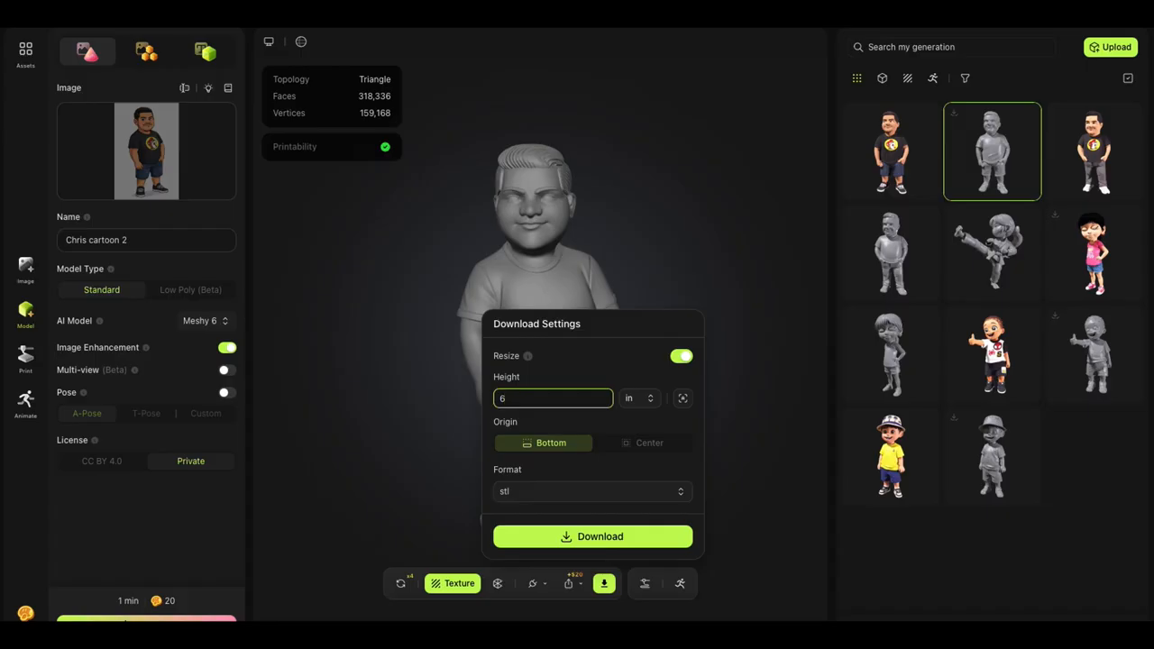
left_click(592, 536)
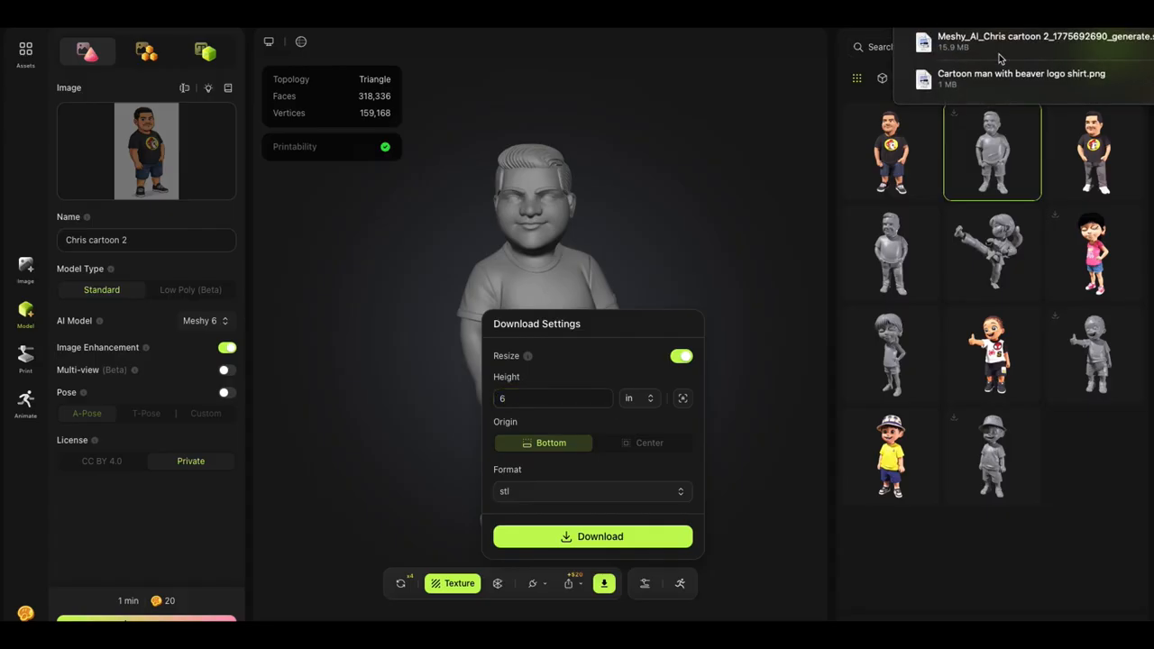
Step: Open the downloaded STL file in the preview viewer, inspect the figure from its front, and close the preview
double_click(923, 42)
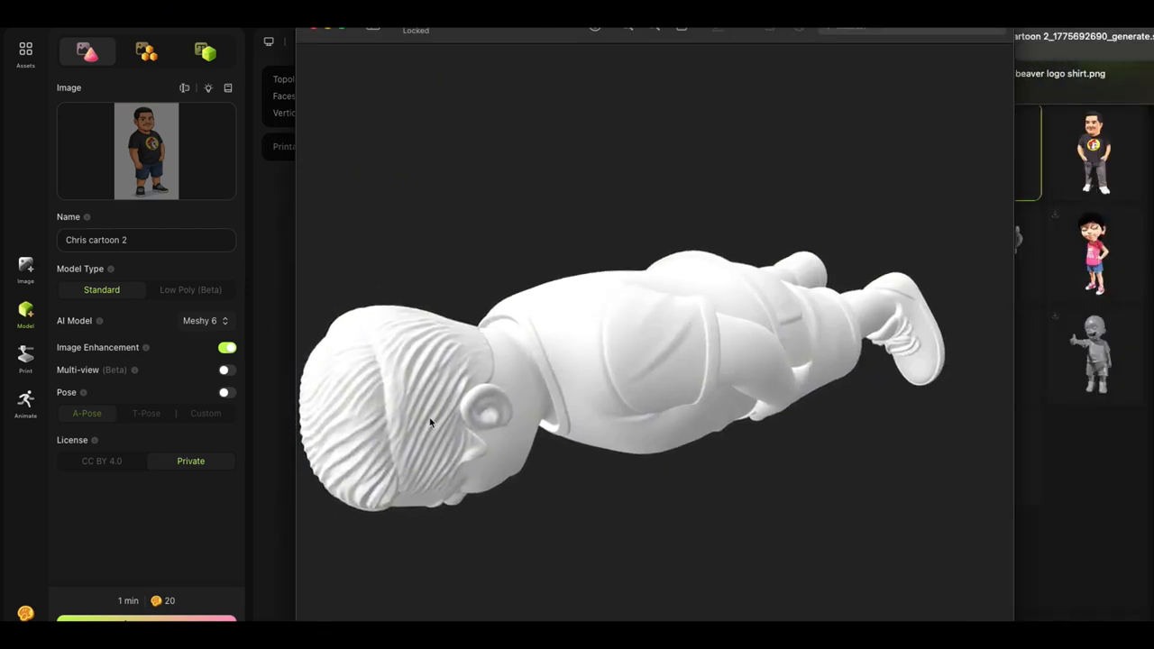
left_click_drag(430, 423, 450, 273)
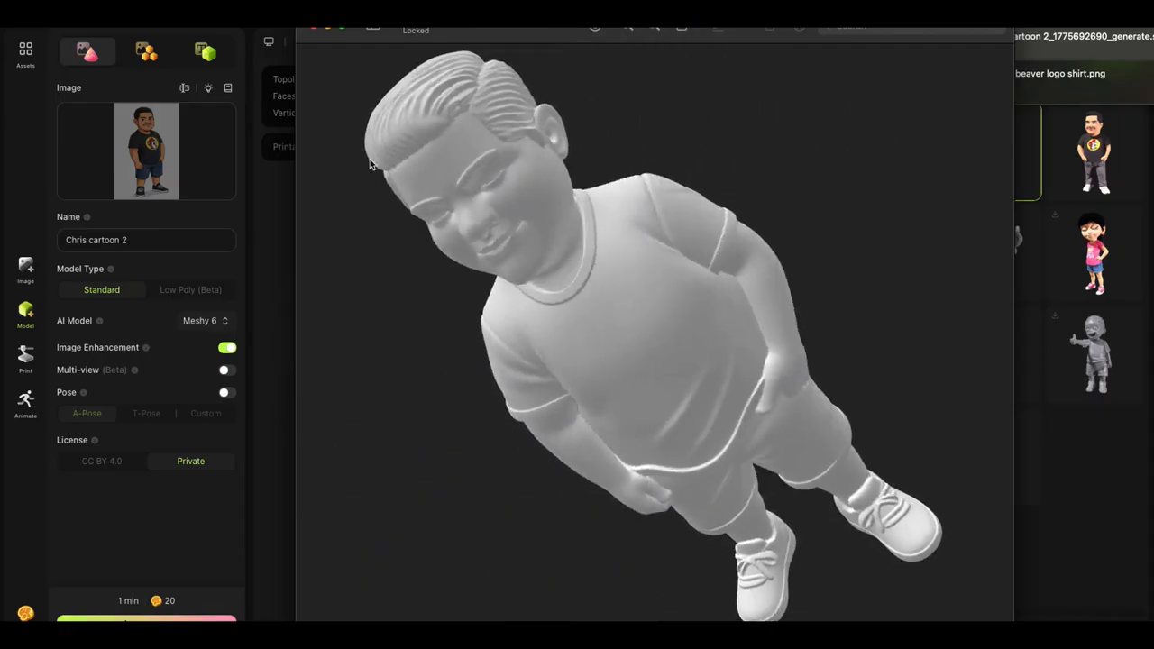
left_click(315, 29)
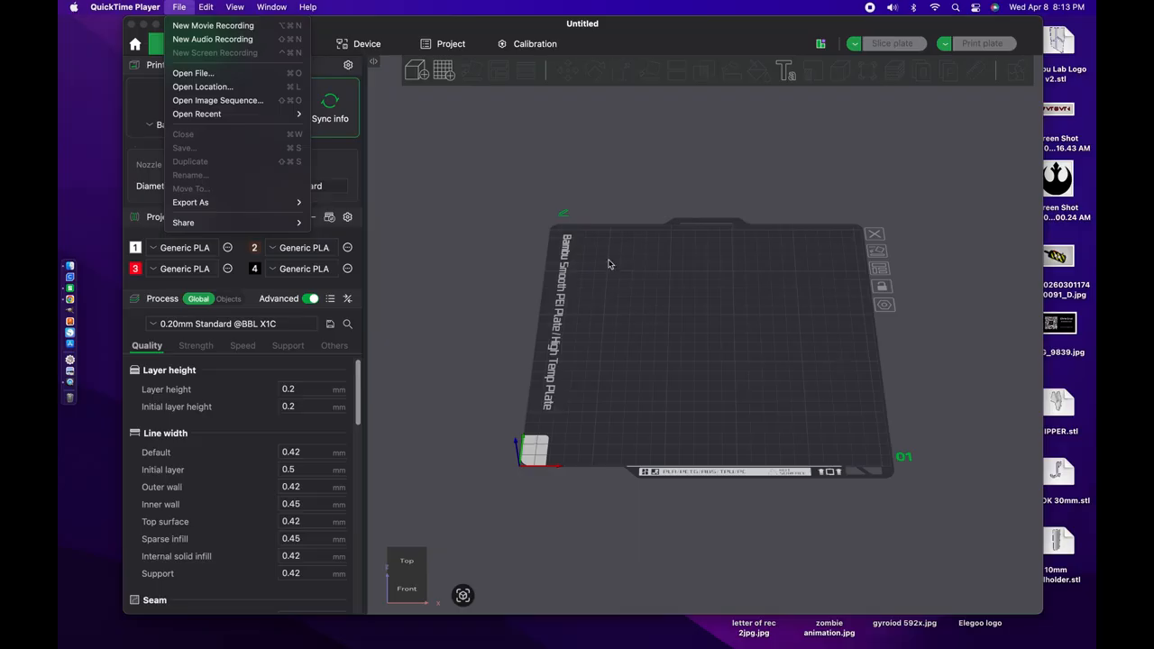
left_click(98, 146)
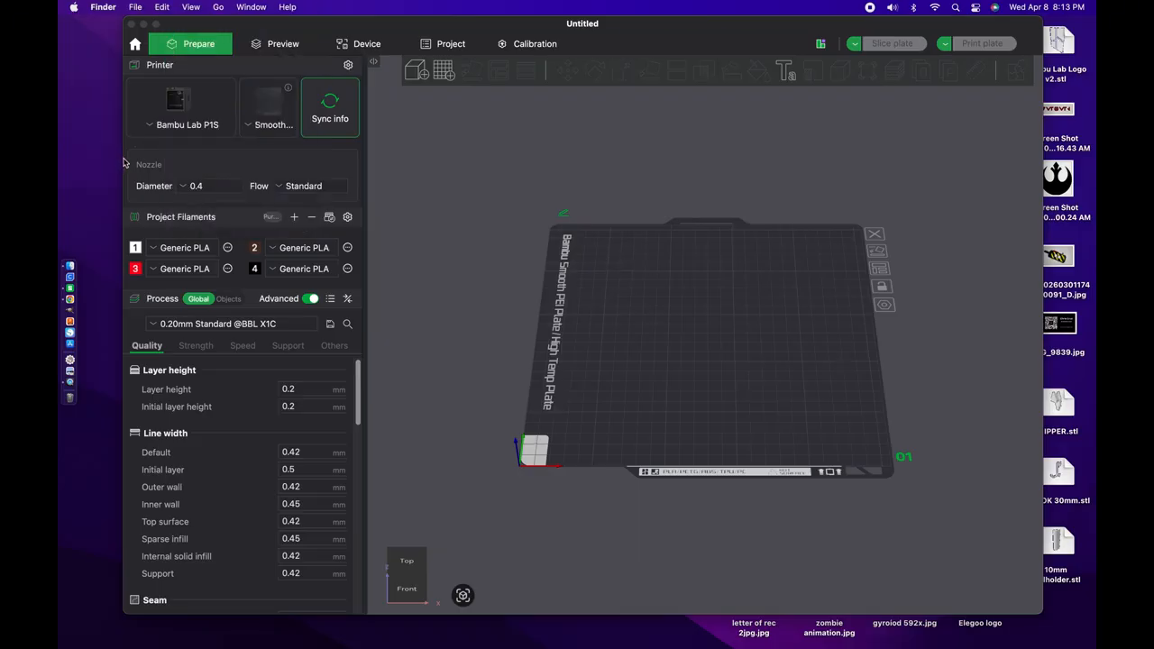
left_click(72, 280)
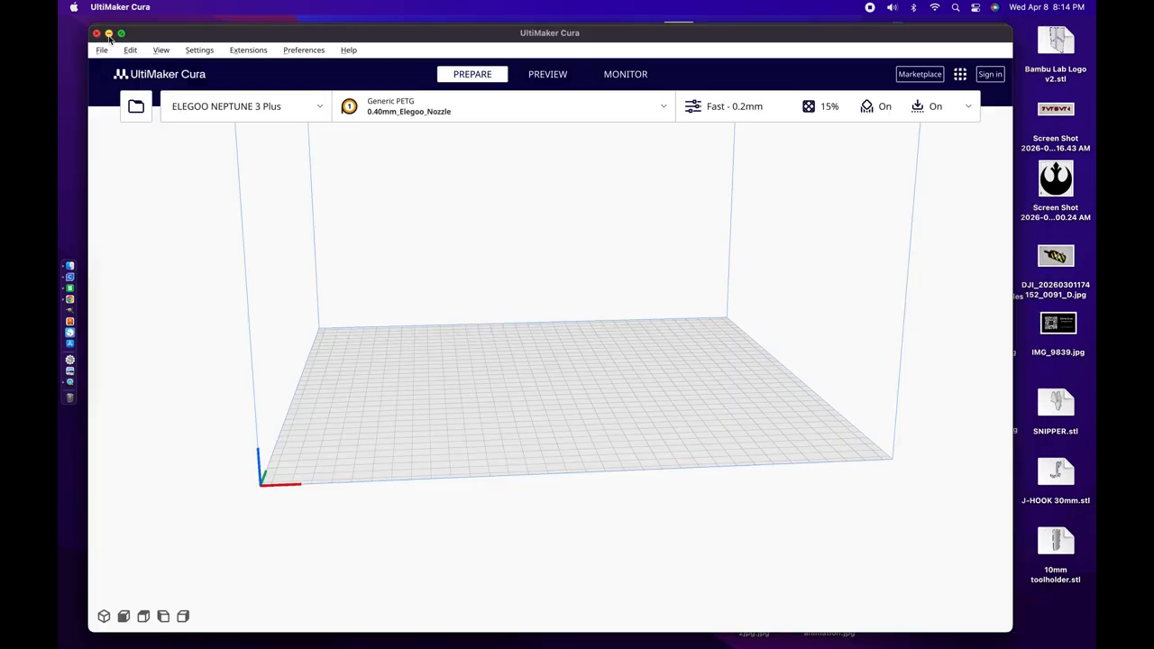
left_click(109, 32)
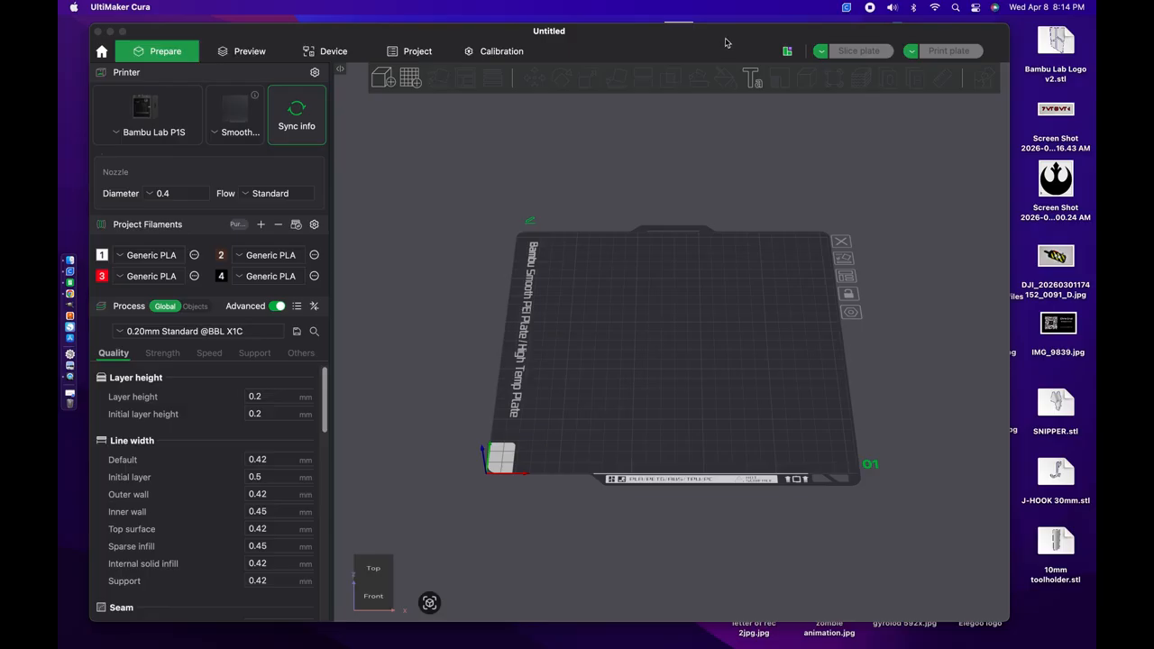
Step: Import the cartoon figure's Meshy STL from the USB drive onto the Bambu Studio build plate
left_click_drag(726, 42, 483, 5)
left_click_drag(641, 24, 585, 25)
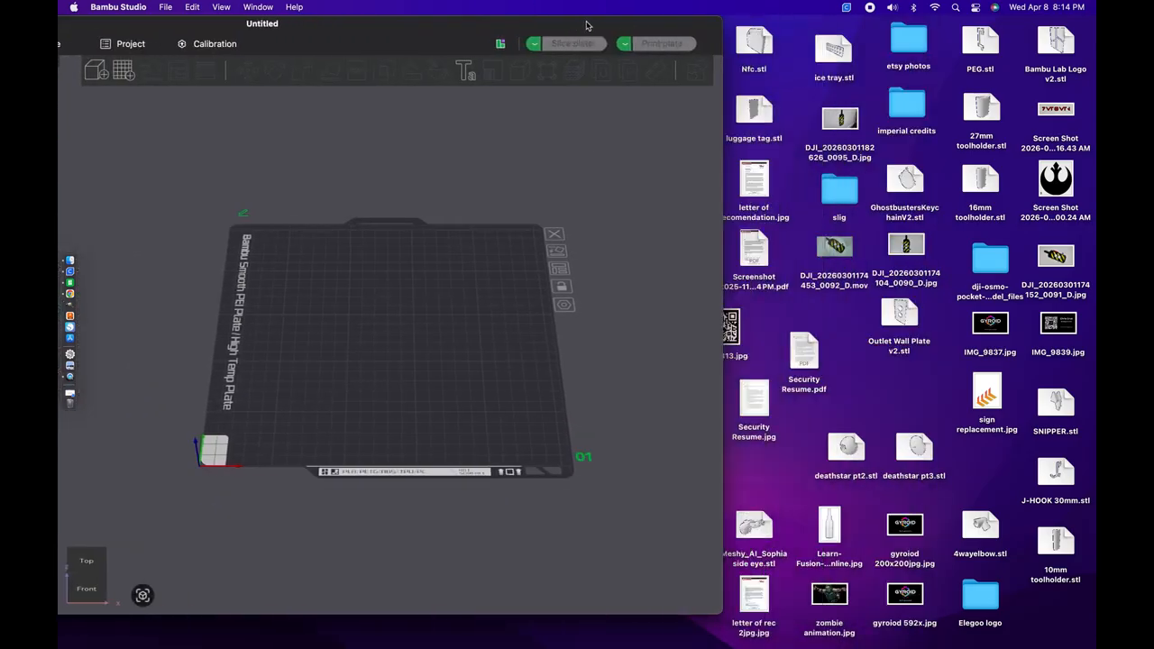
left_click_drag(700, 26, 504, 30)
double_click(605, 321)
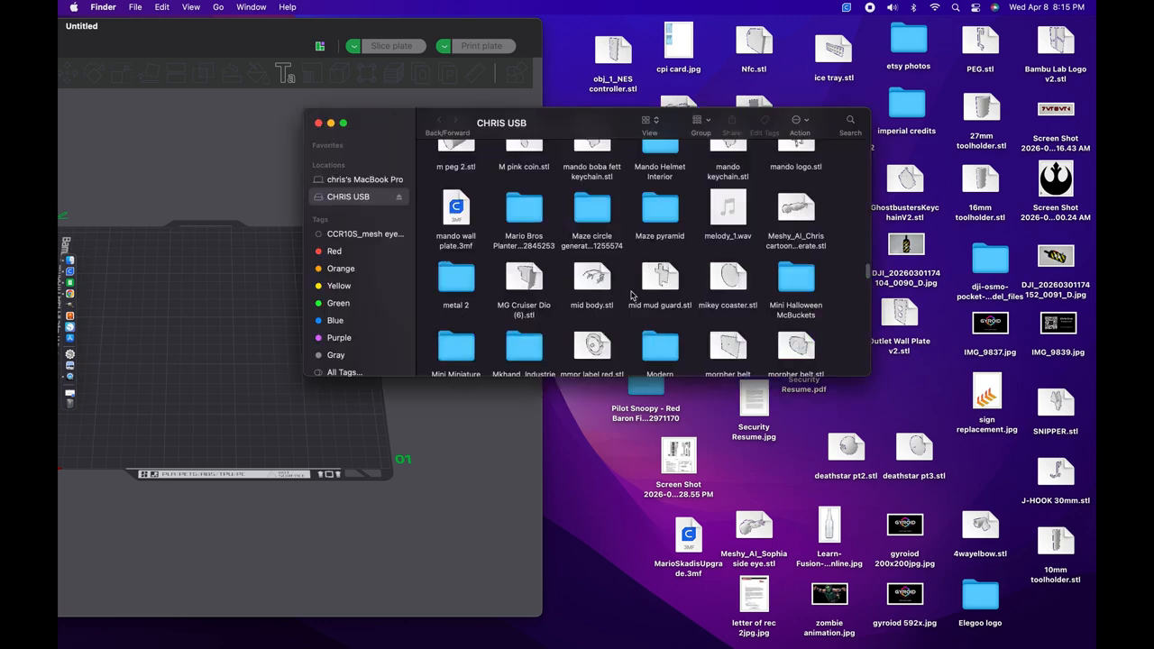
left_click(803, 210)
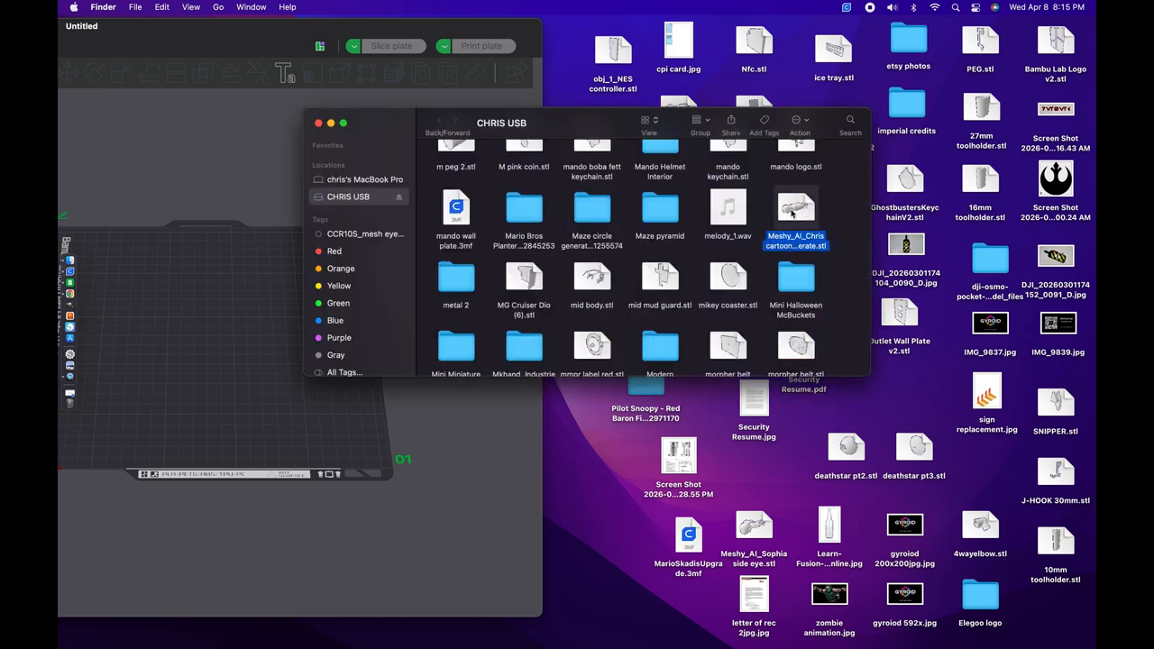
left_click_drag(803, 210, 143, 377)
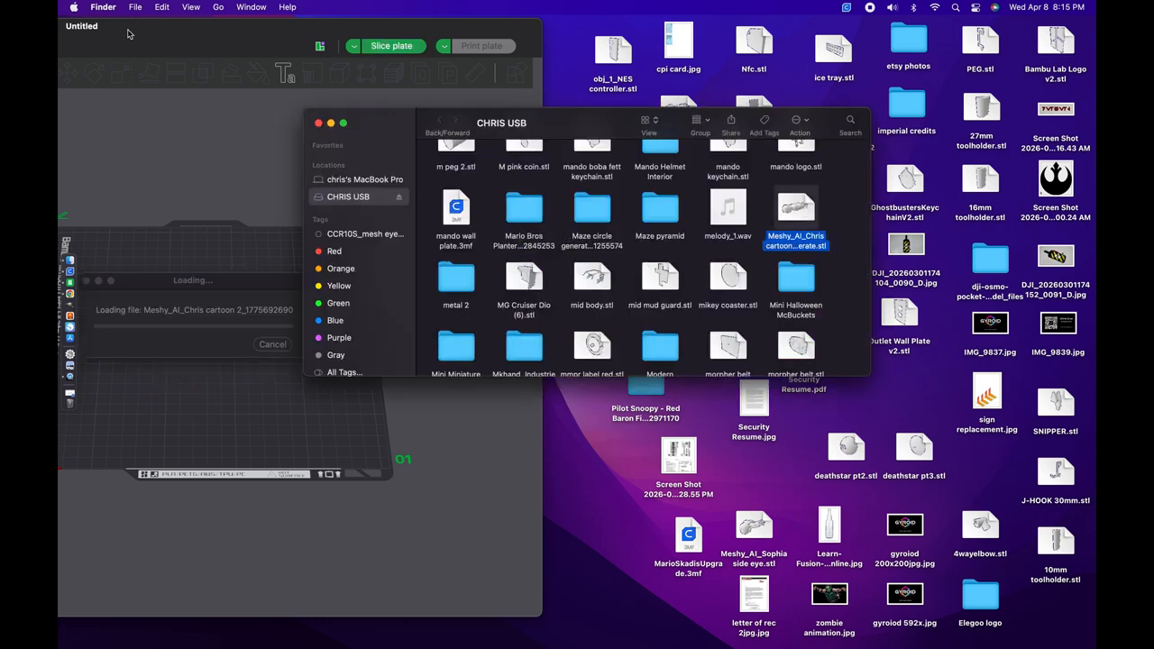
left_click_drag(129, 31, 622, 25)
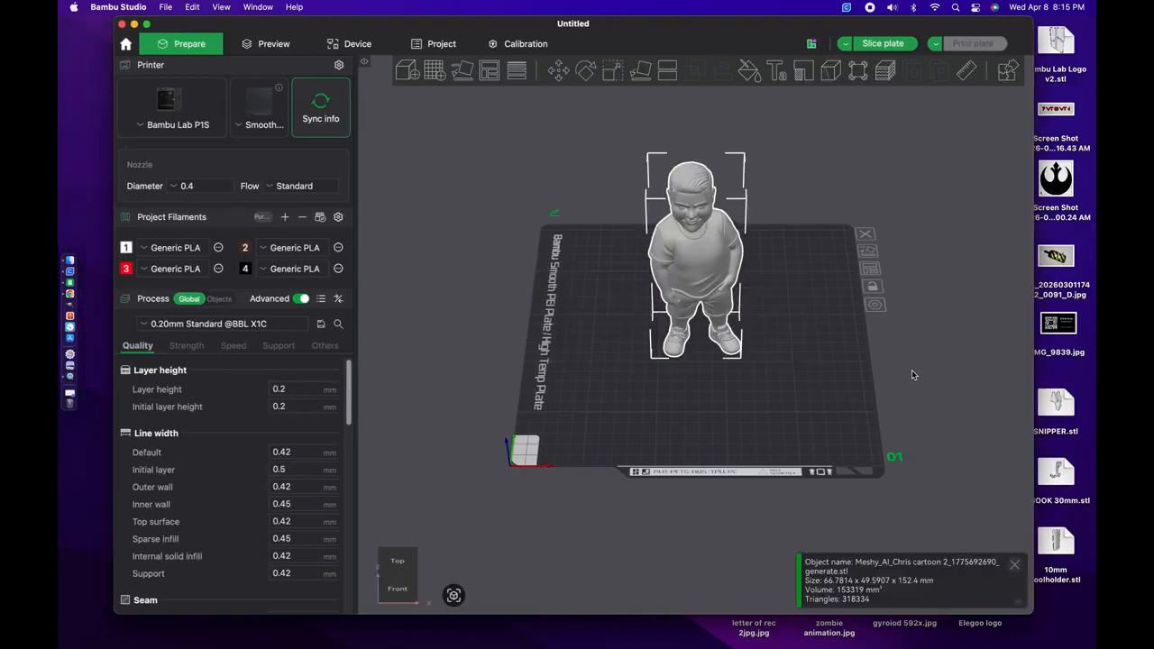
Step: Examine the imported figure on the build plate from the front and the side
right_click_drag(897, 332, 884, 299)
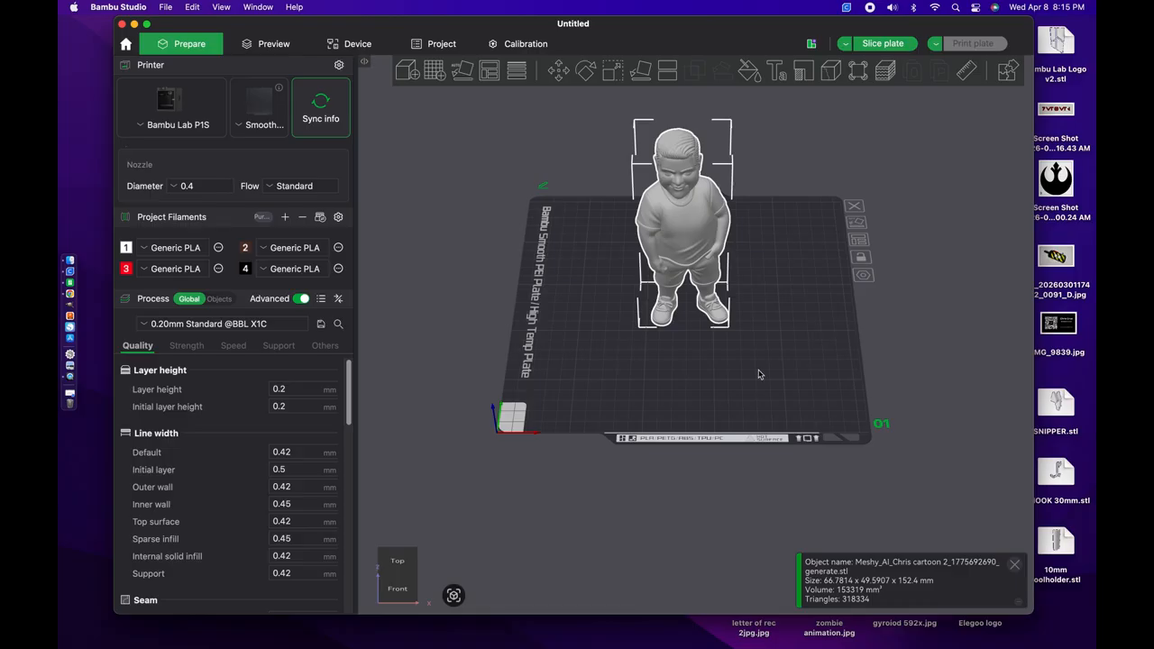
right_click_drag(759, 371, 757, 462)
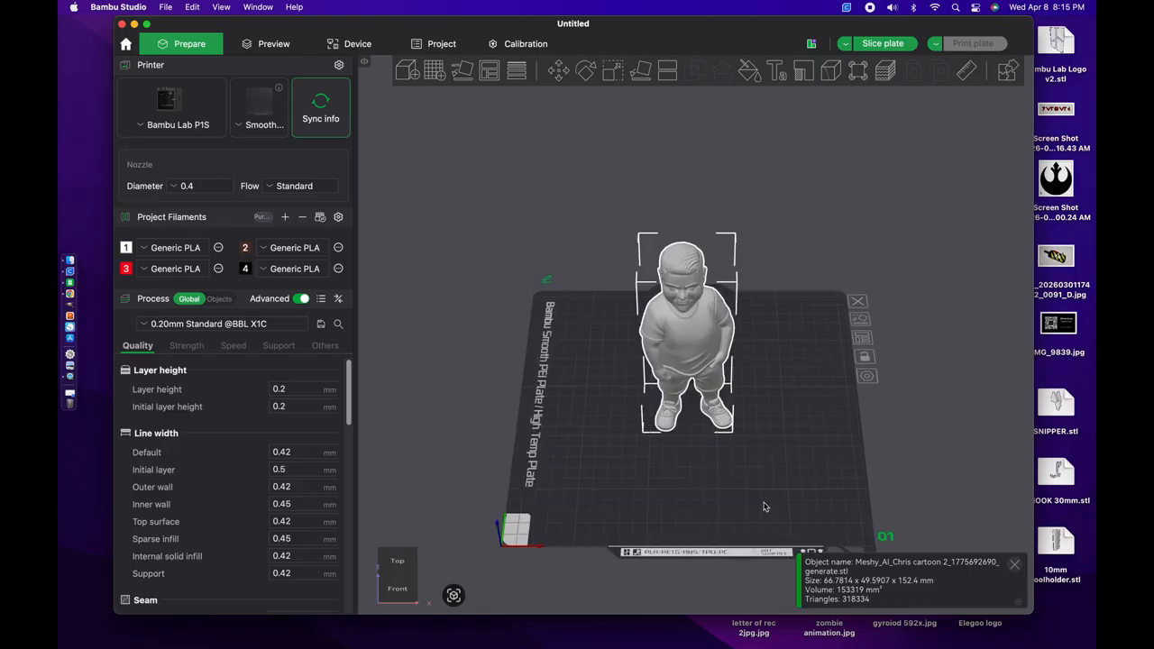
scroll(764, 507, "up", 10)
scroll(765, 507, "down", 4)
left_click_drag(479, 364, 631, 365)
scroll(554, 379, "down", 5)
scroll(553, 378, "up", 2)
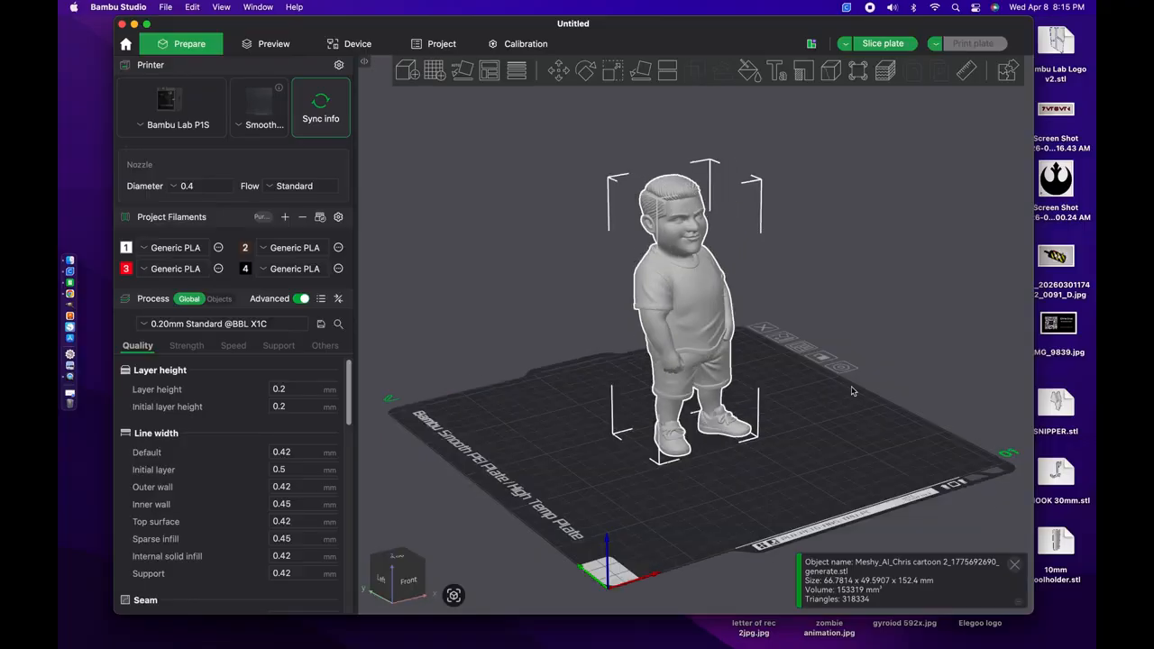
left_click_drag(855, 391, 819, 391)
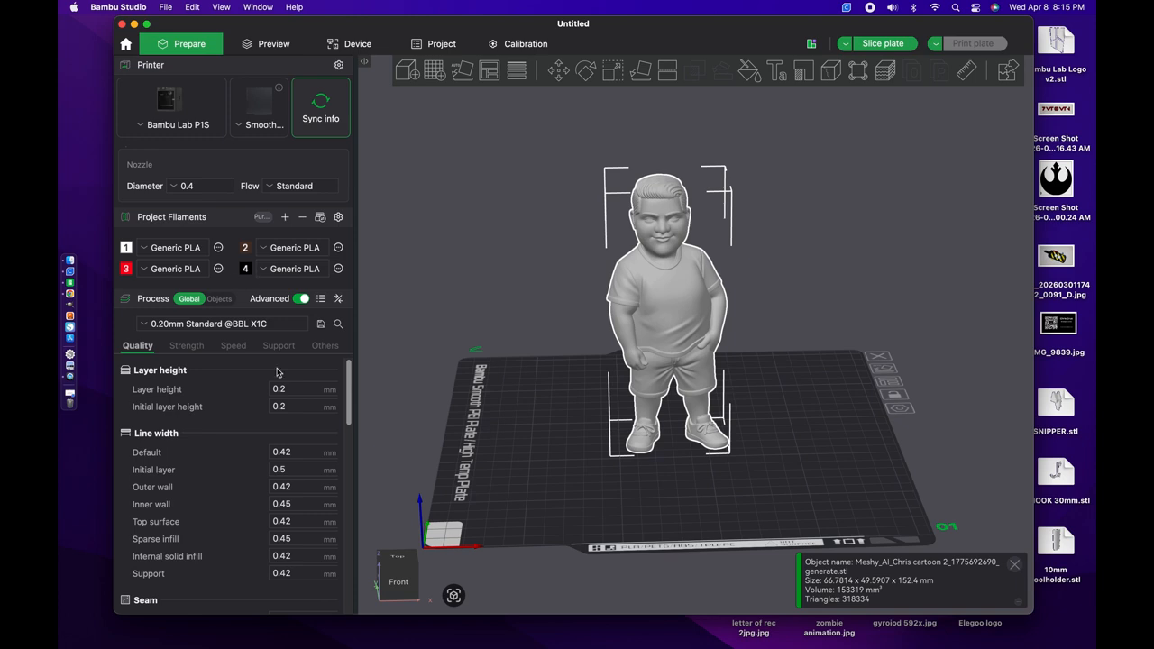
Step: Change the first project filament's color to a light tan skin tone
scroll(498, 369, "up", 3)
scroll(498, 369, "down", 1)
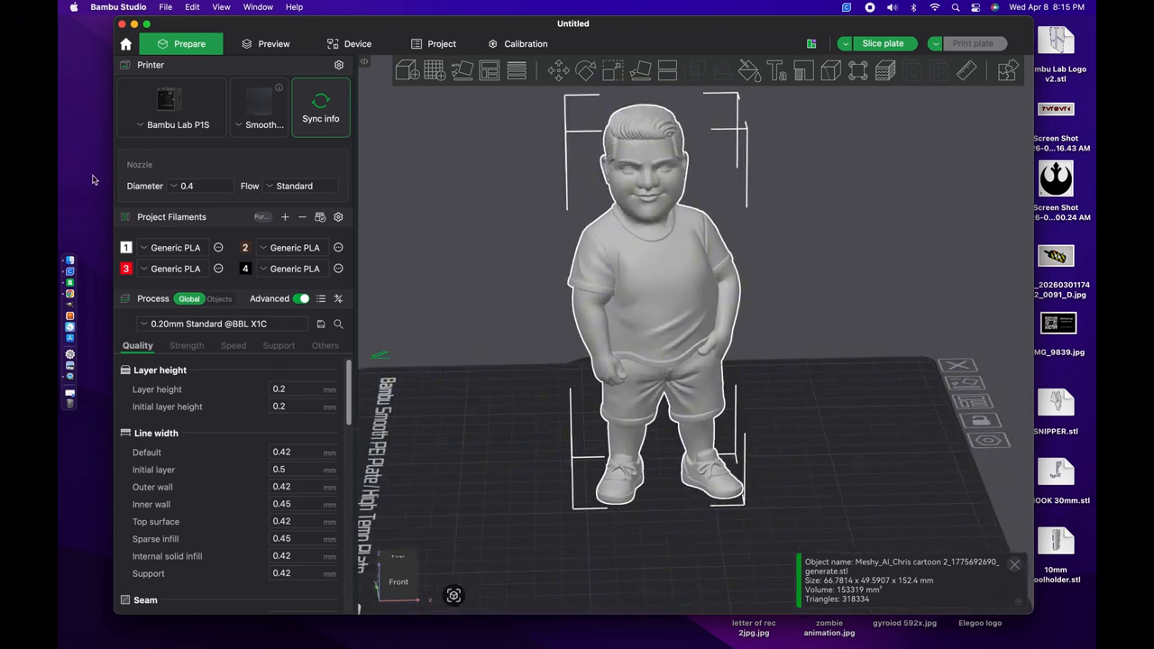
left_click(127, 248)
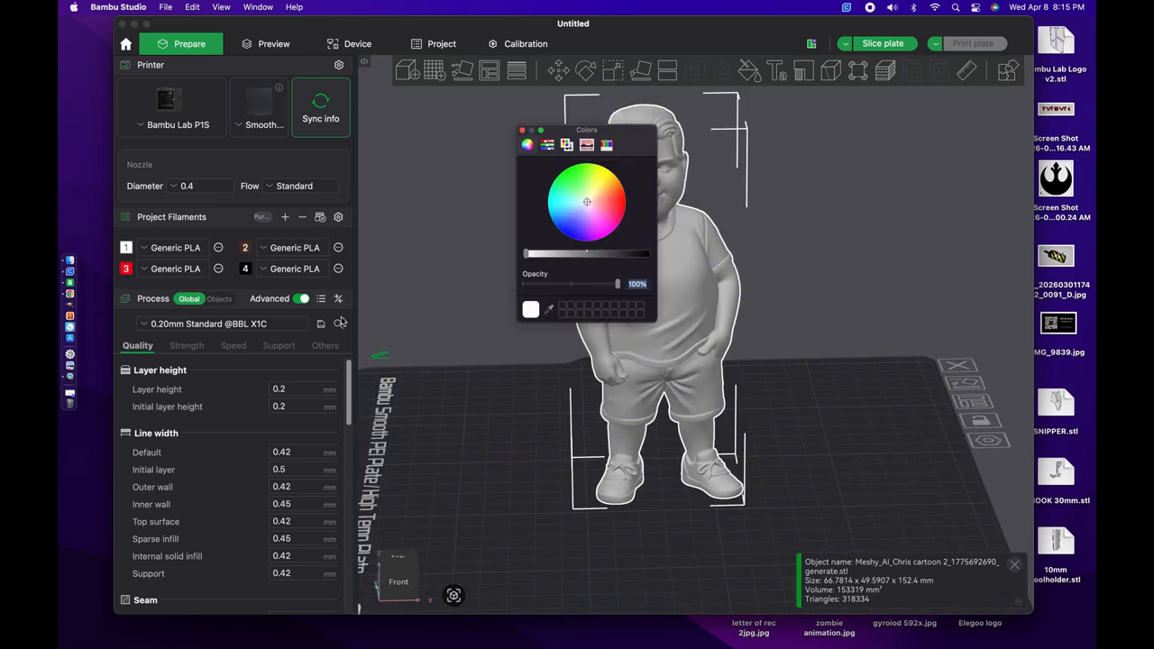
left_click(600, 188)
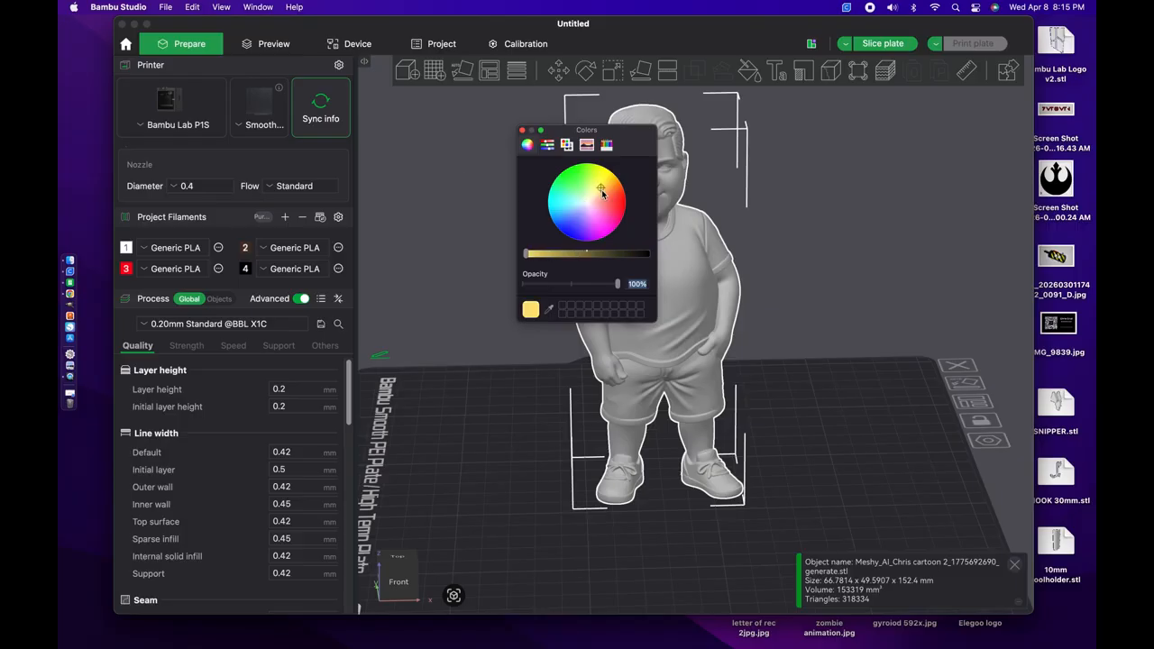
left_click_drag(602, 192, 596, 202)
left_click(596, 195)
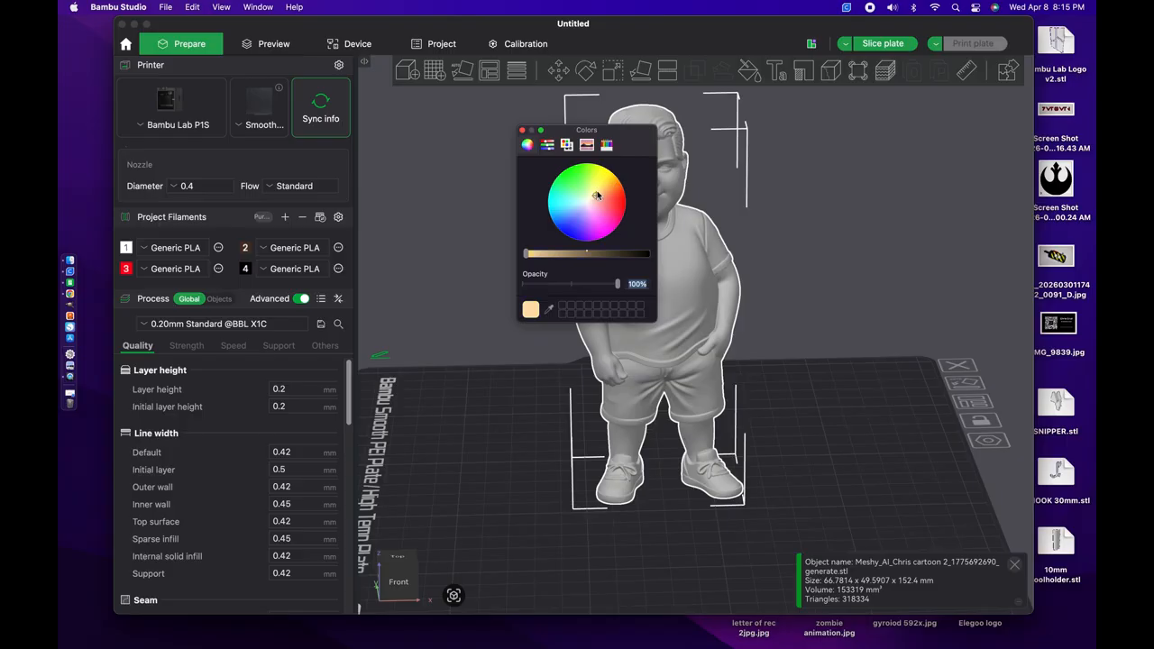
left_click_drag(601, 189, 596, 198)
left_click_drag(553, 257, 537, 258)
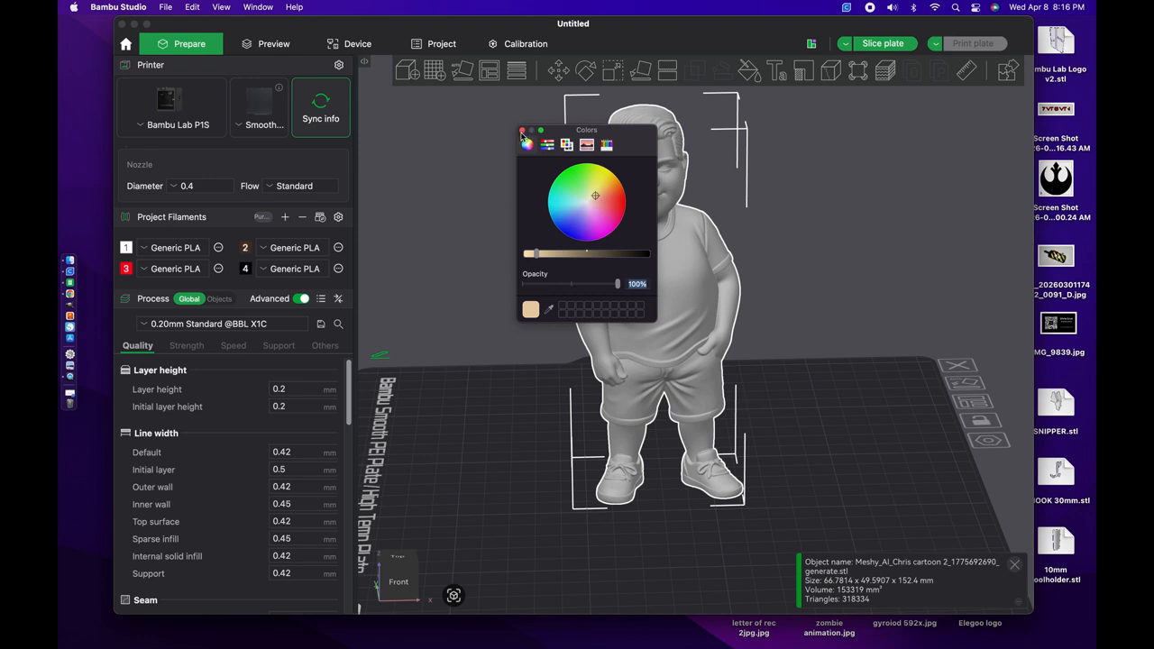
left_click(522, 130)
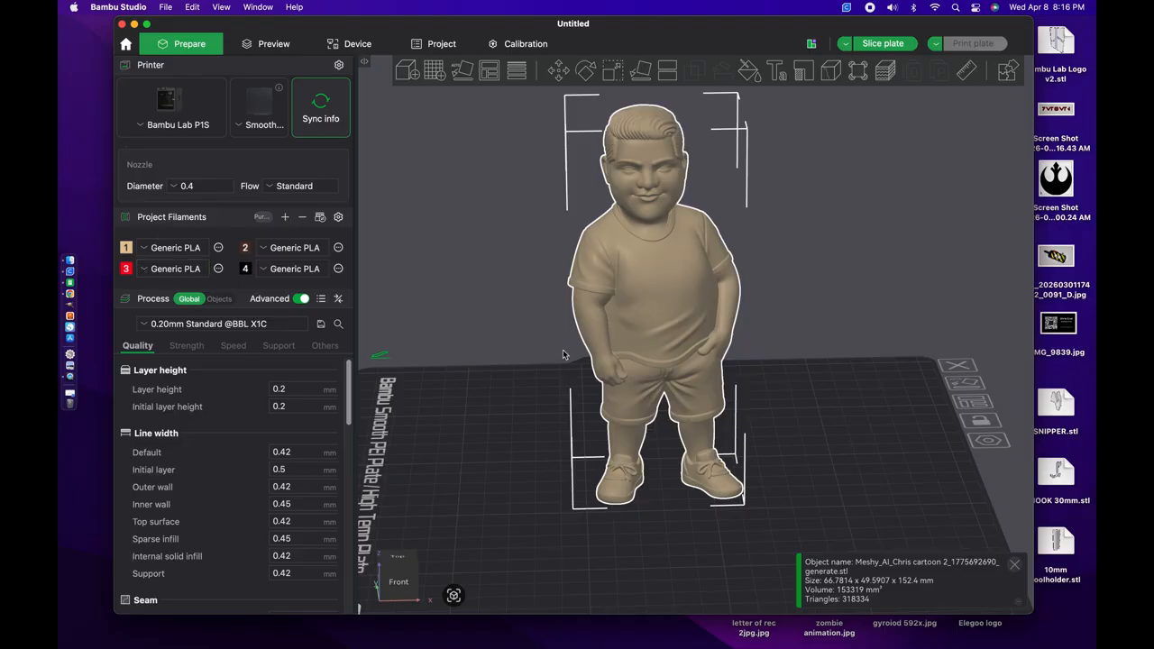
Step: Enable automatic tree supports for the figure and set the support threshold angle to 25
left_click_drag(819, 262, 803, 267)
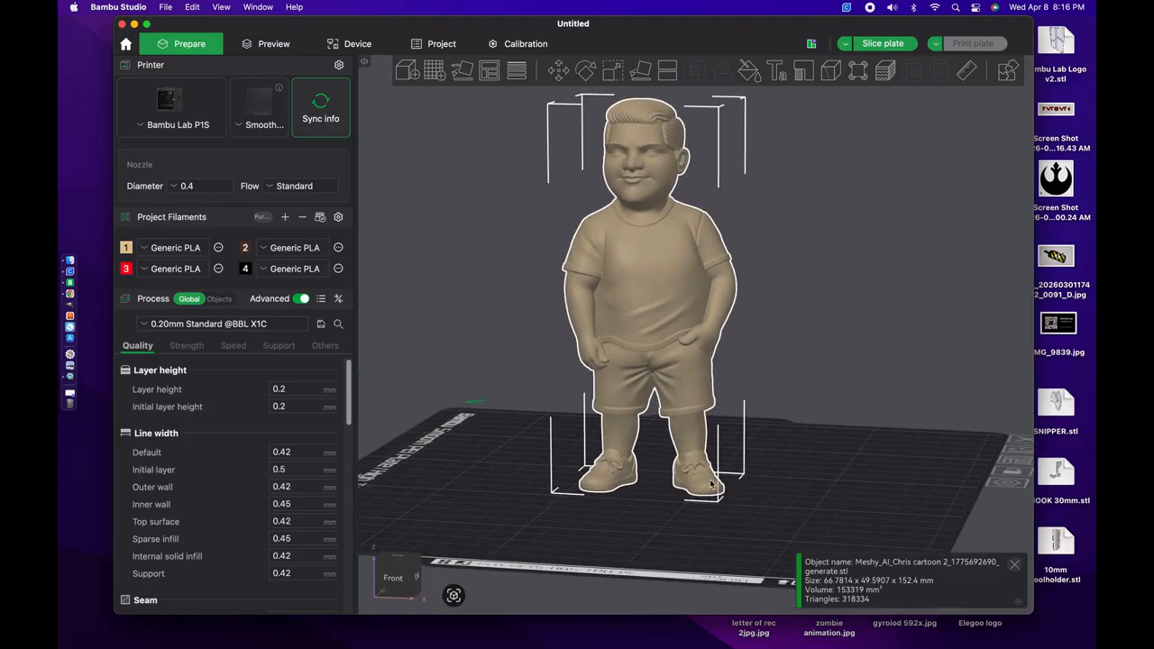
scroll(769, 443, "up", 5)
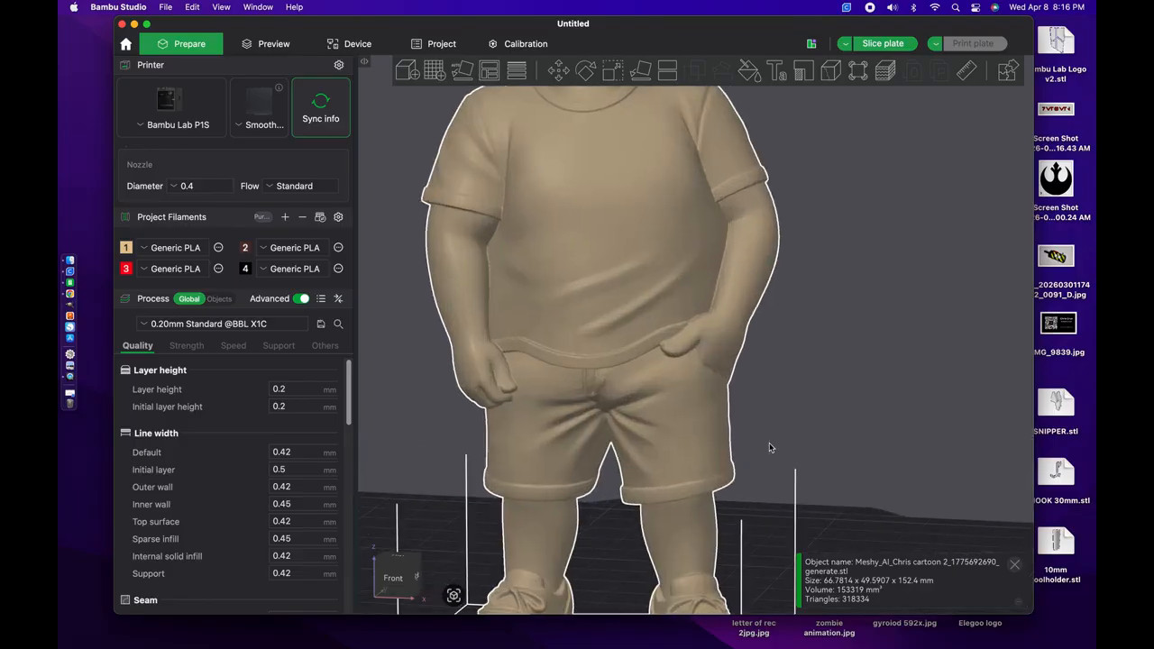
scroll(769, 443, "down", 3)
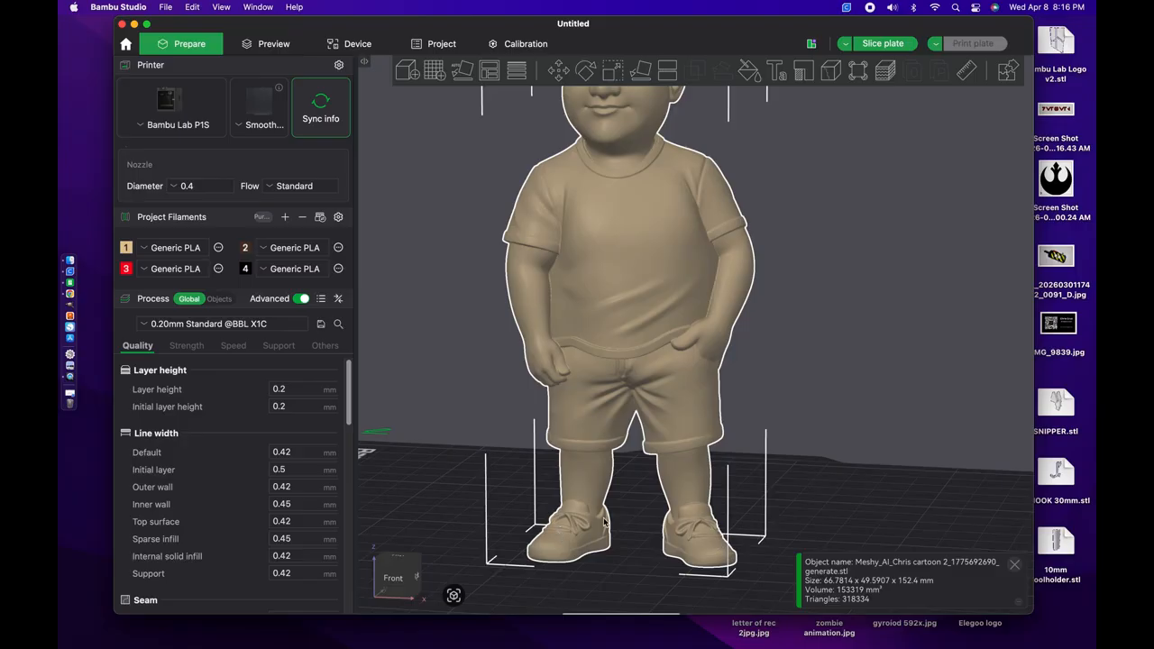
scroll(569, 423, "down", 3)
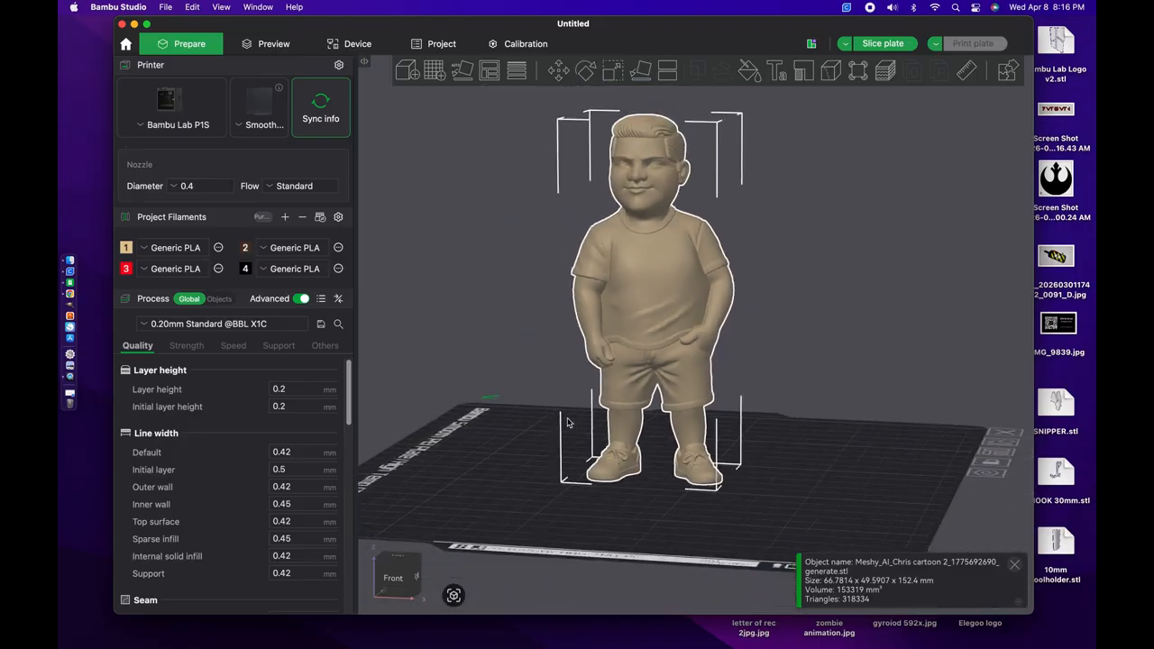
scroll(568, 421, "up", 3)
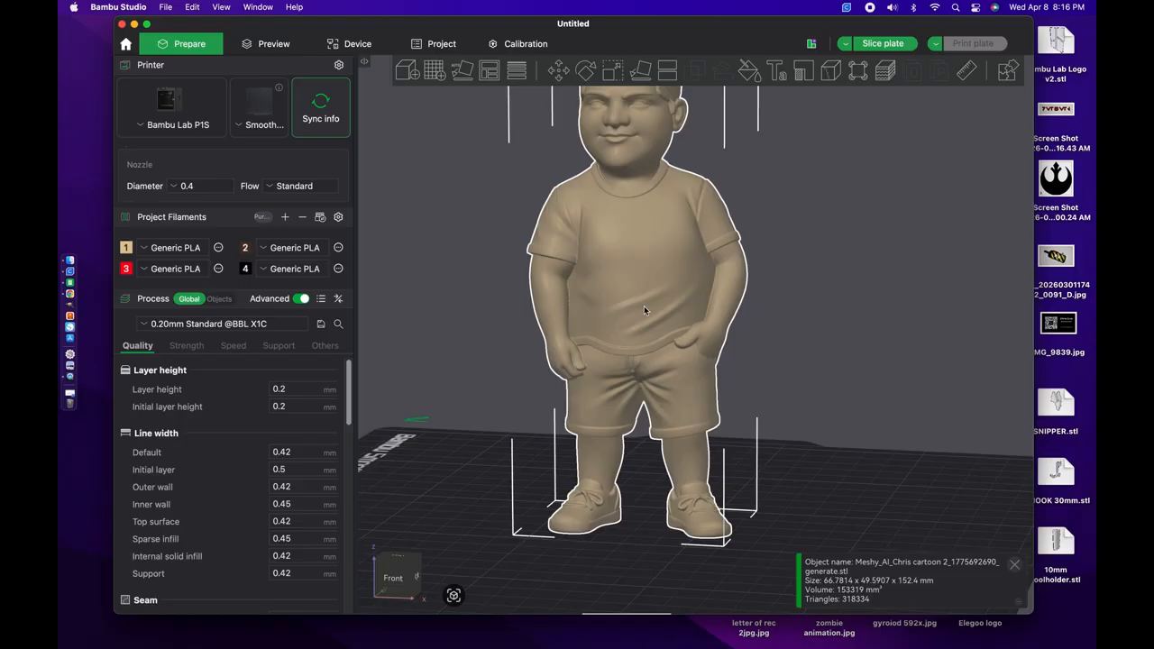
scroll(644, 306, "down", 5)
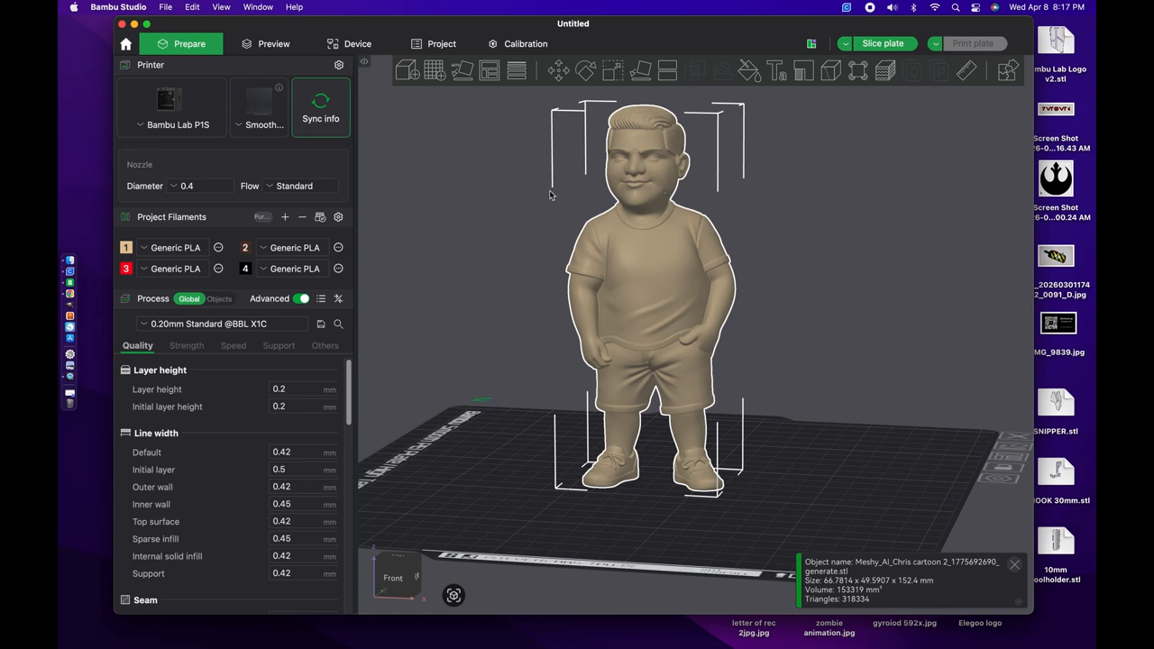
left_click(276, 346)
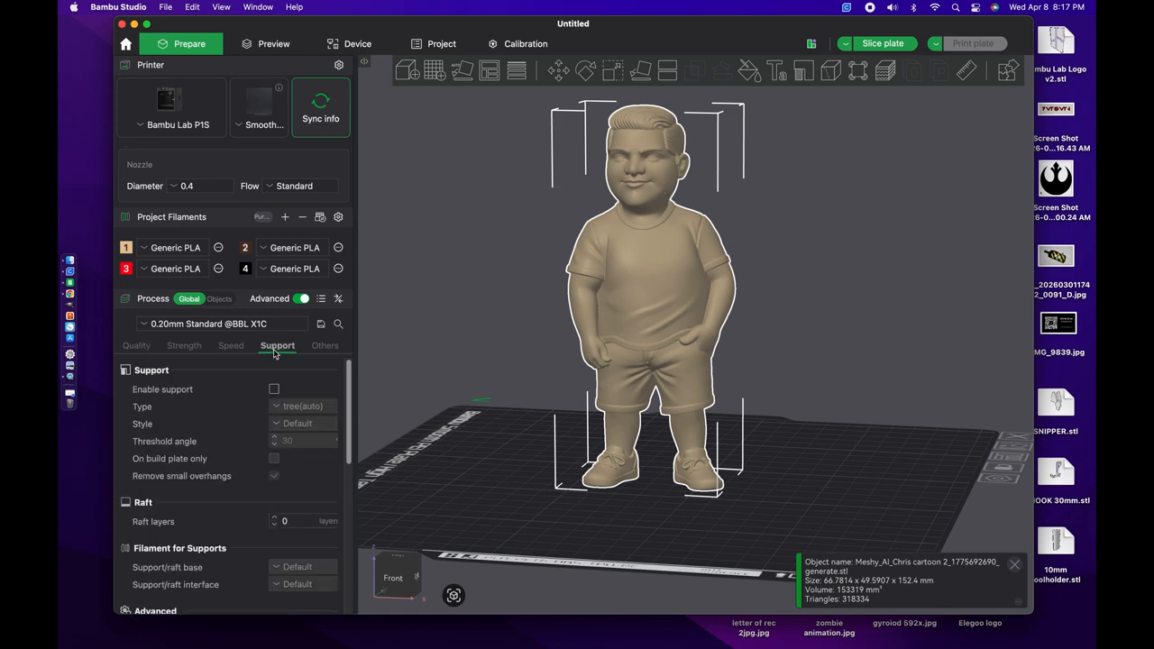
left_click(274, 390)
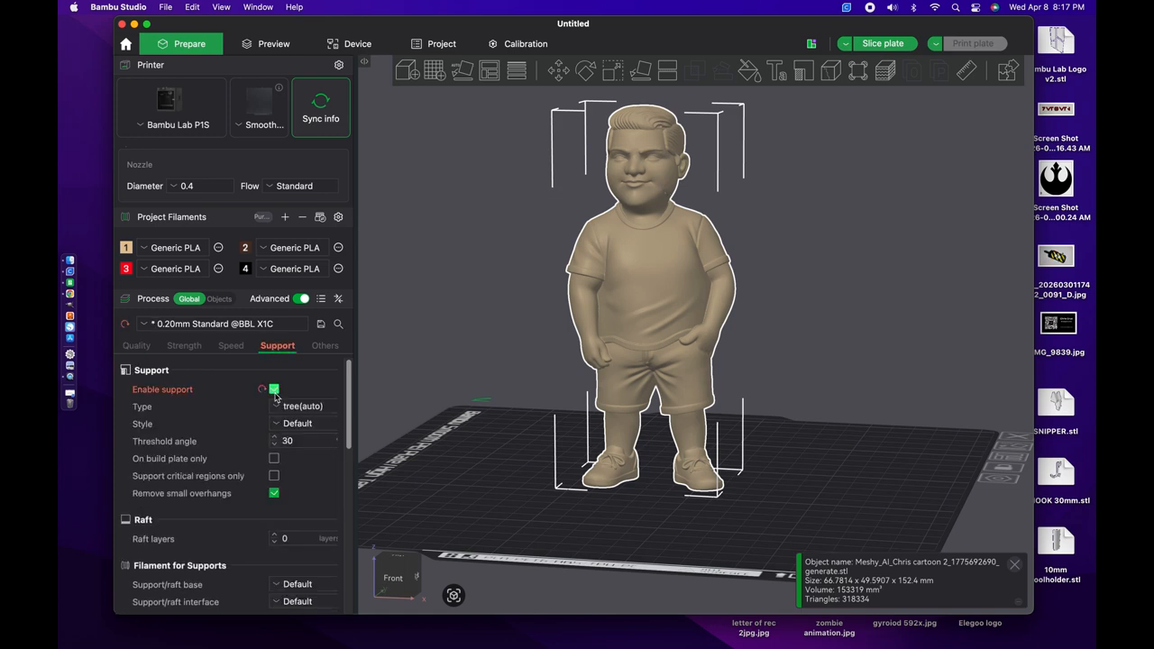
left_click(274, 446)
left_click(274, 445)
left_click(275, 446)
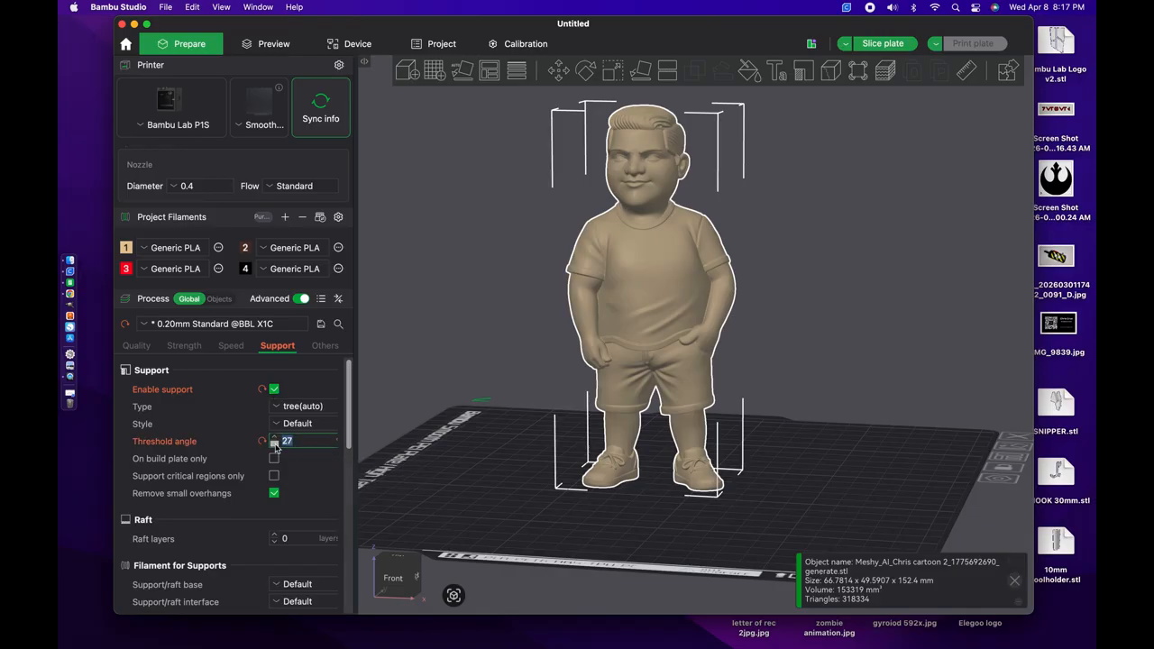
left_click(274, 446)
left_click(274, 445)
Step: Slice the plate, collapse the slicing result, and inspect the figure's generated tree supports from several sides
left_click(870, 45)
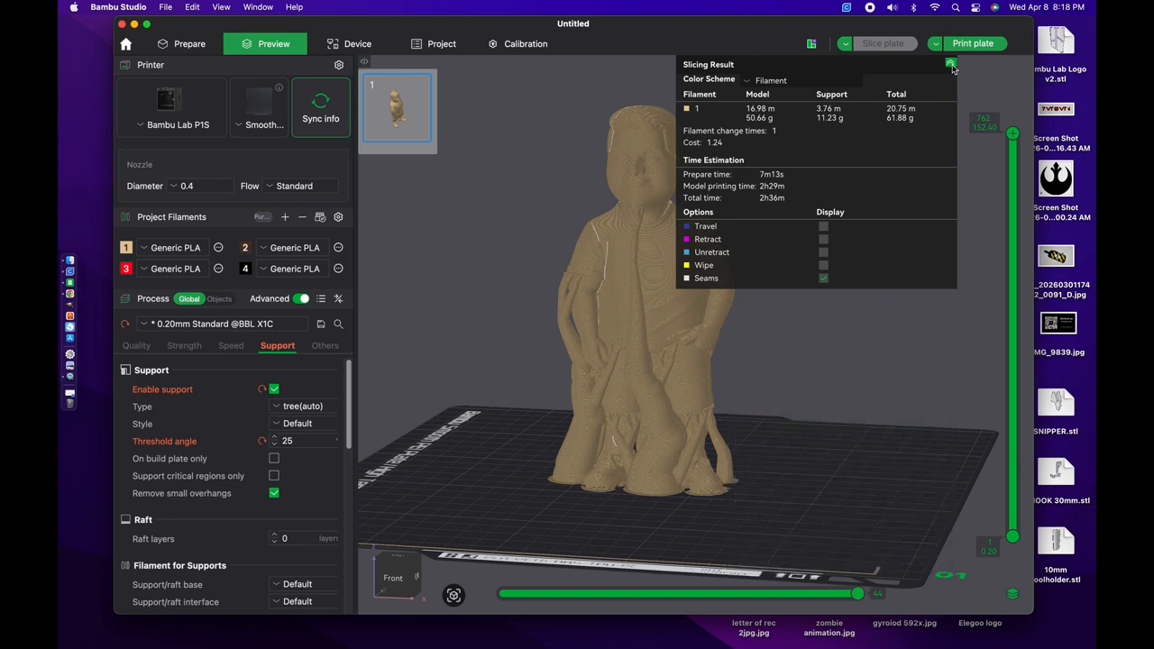
left_click(950, 65)
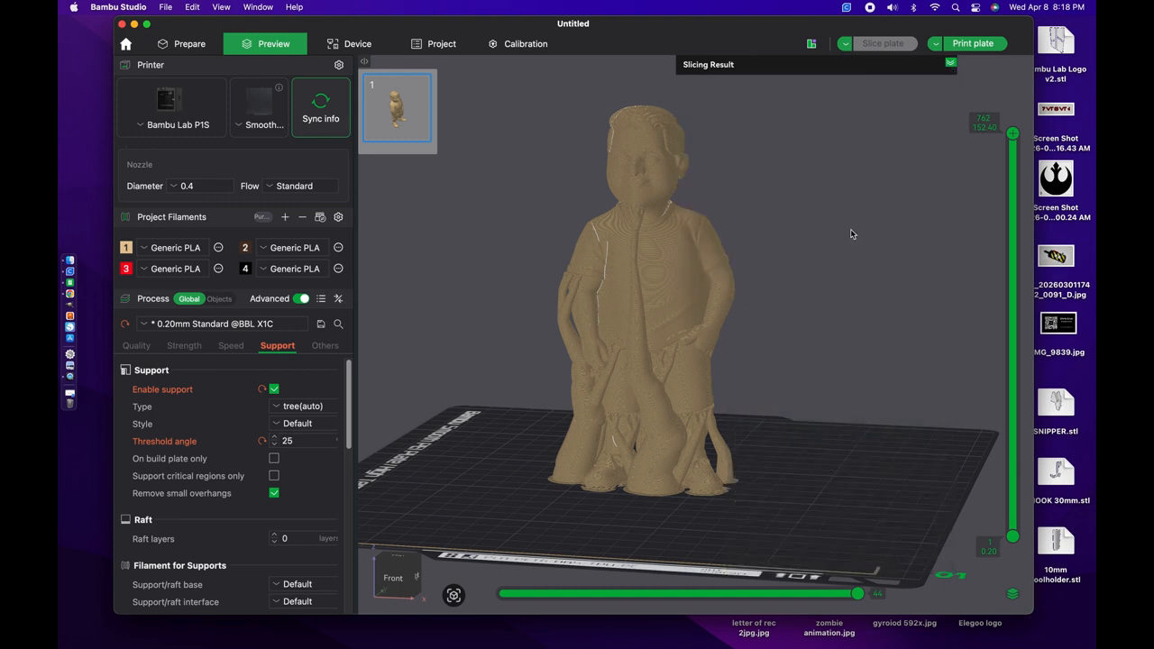
left_click_drag(850, 234, 808, 253)
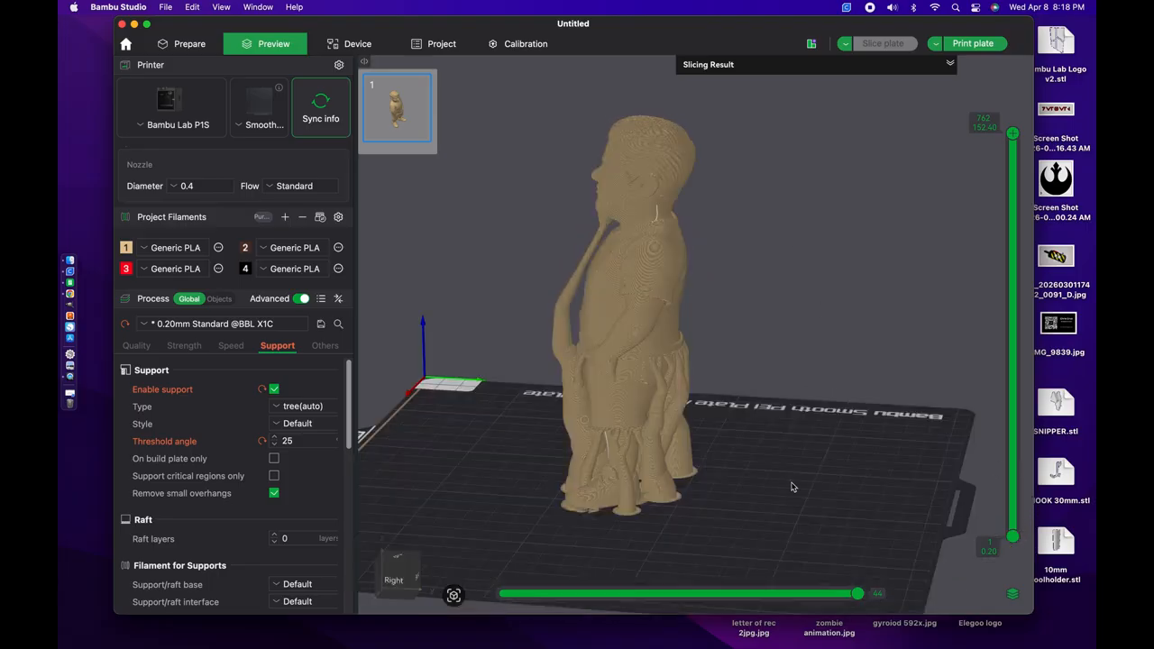
right_click_drag(790, 481, 770, 484)
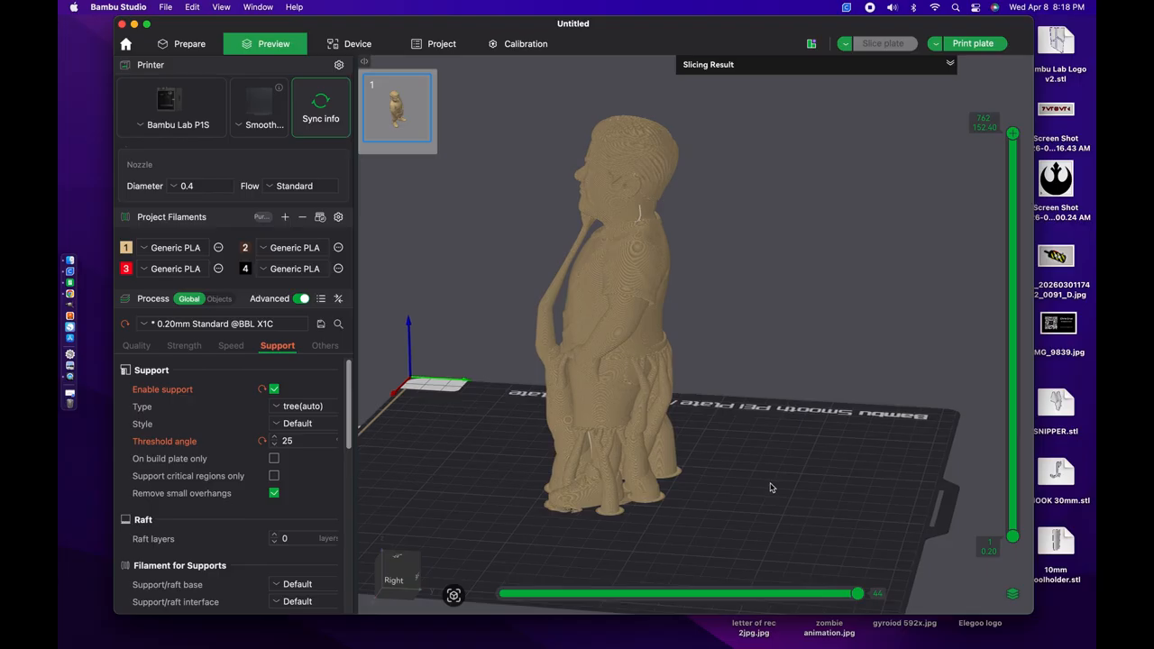
right_click_drag(486, 446, 517, 451)
left_click_drag(517, 451, 656, 295)
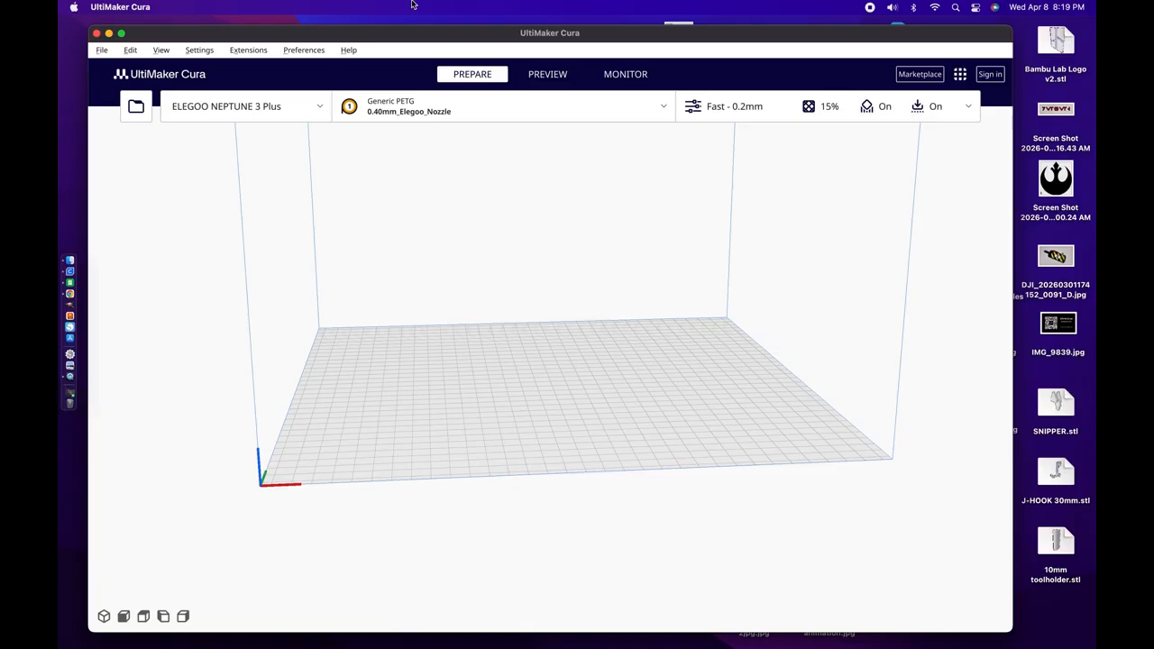
Step: Switch to UltiMaker Cura, load the figure's Meshy STL from the USB drive, and inspect its overhangs from below
left_click_drag(733, 39, 375, 39)
left_click_drag(774, 242, 248, 393)
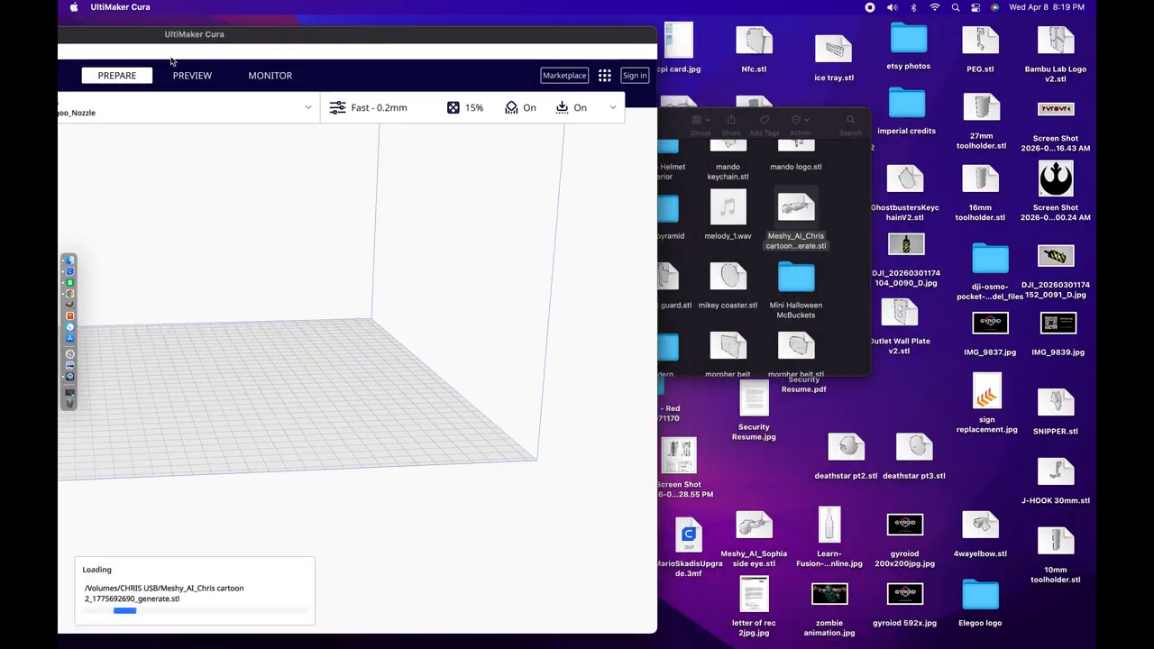
left_click_drag(161, 37, 525, 42)
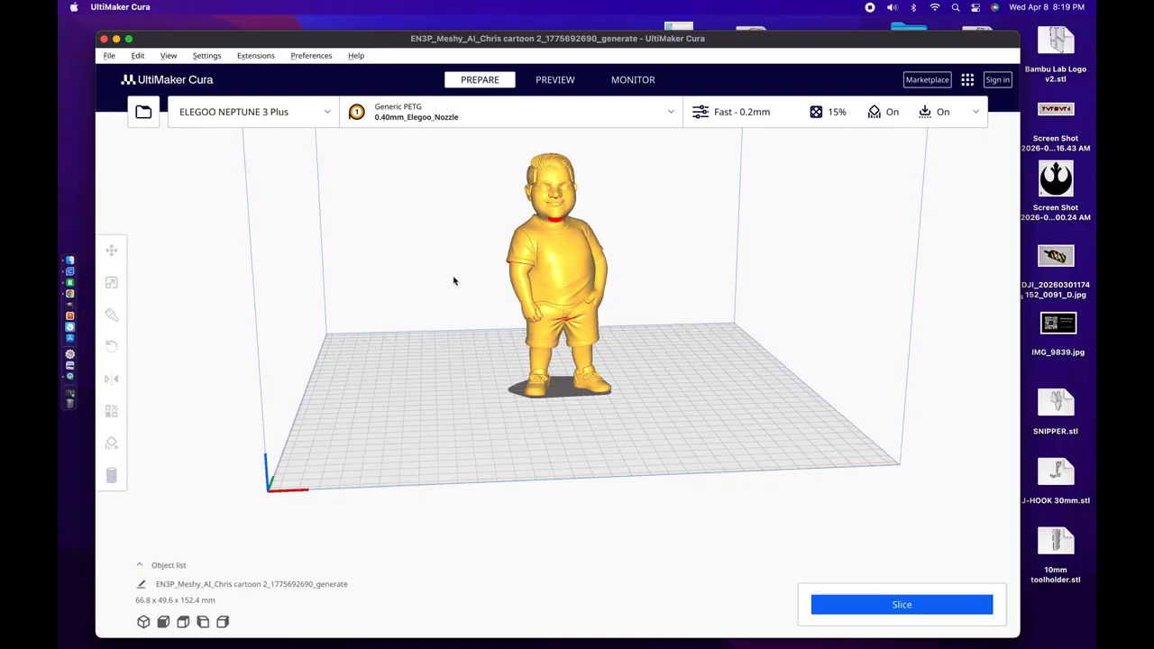
right_click_drag(454, 280, 460, 184)
scroll(461, 185, "up", 3)
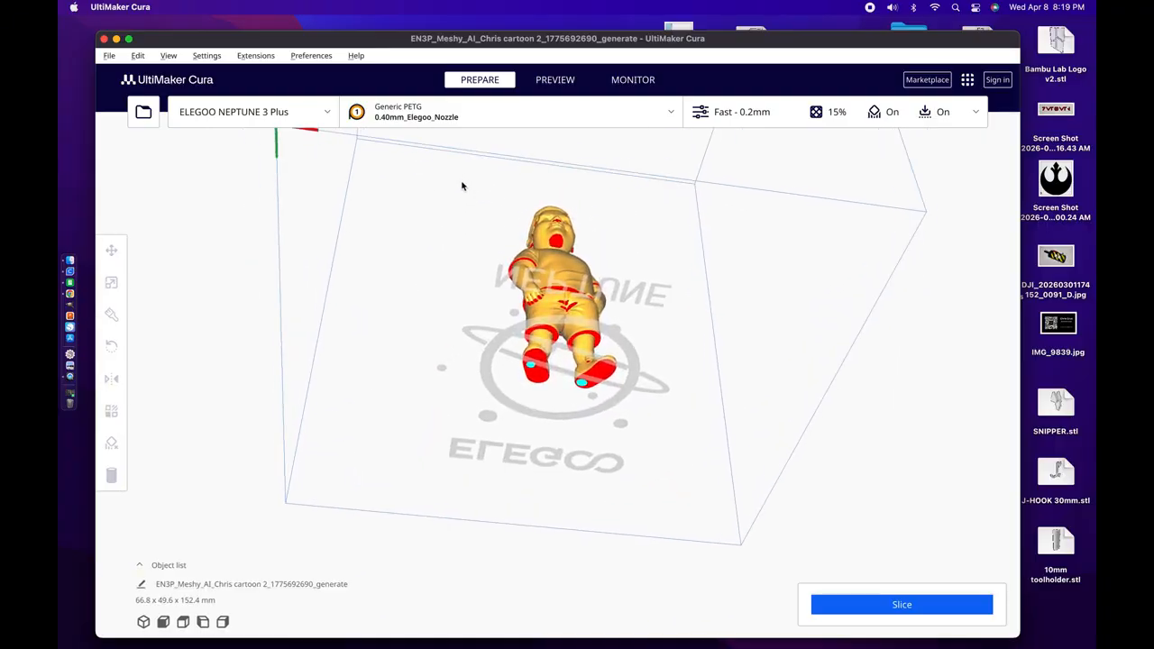
mouse_move(468, 279)
right_mouse_down()
mouse_move(464, 315)
mouse_move(463, 291)
right_mouse_up()
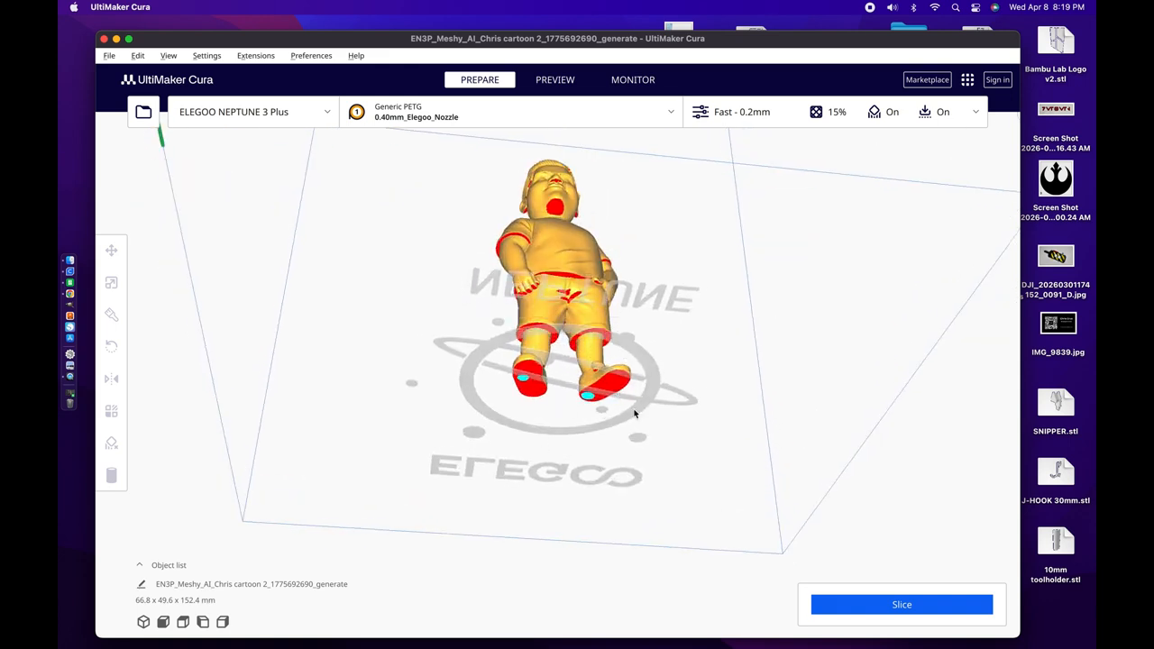
right_click_drag(437, 353, 433, 368)
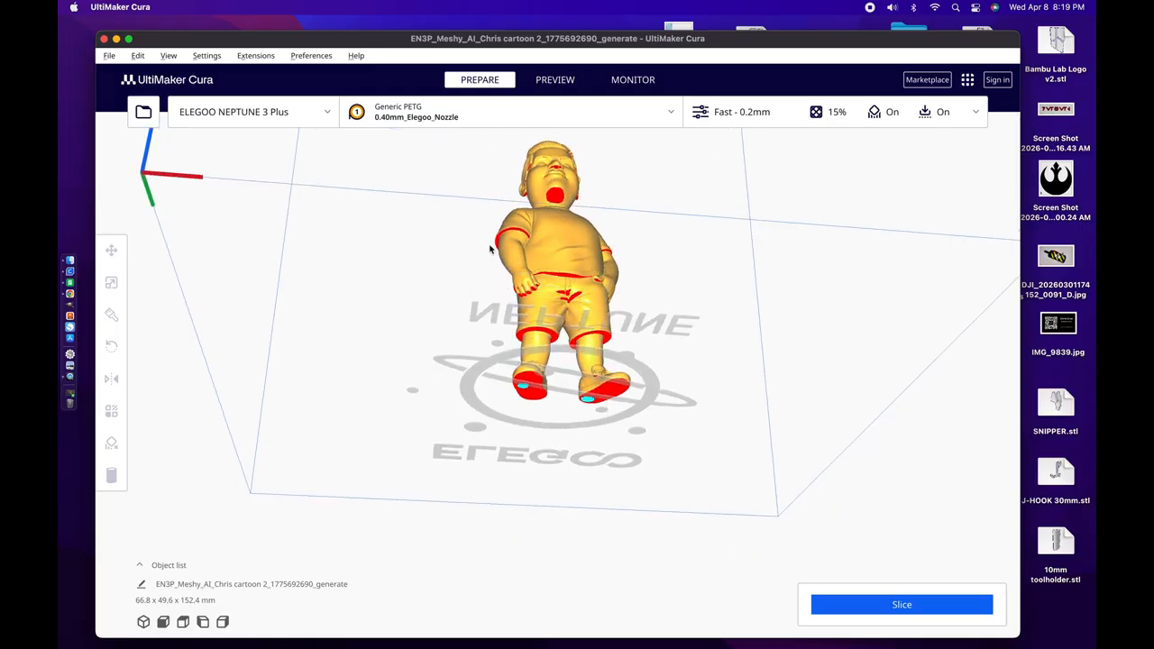
right_click_drag(440, 245, 442, 309)
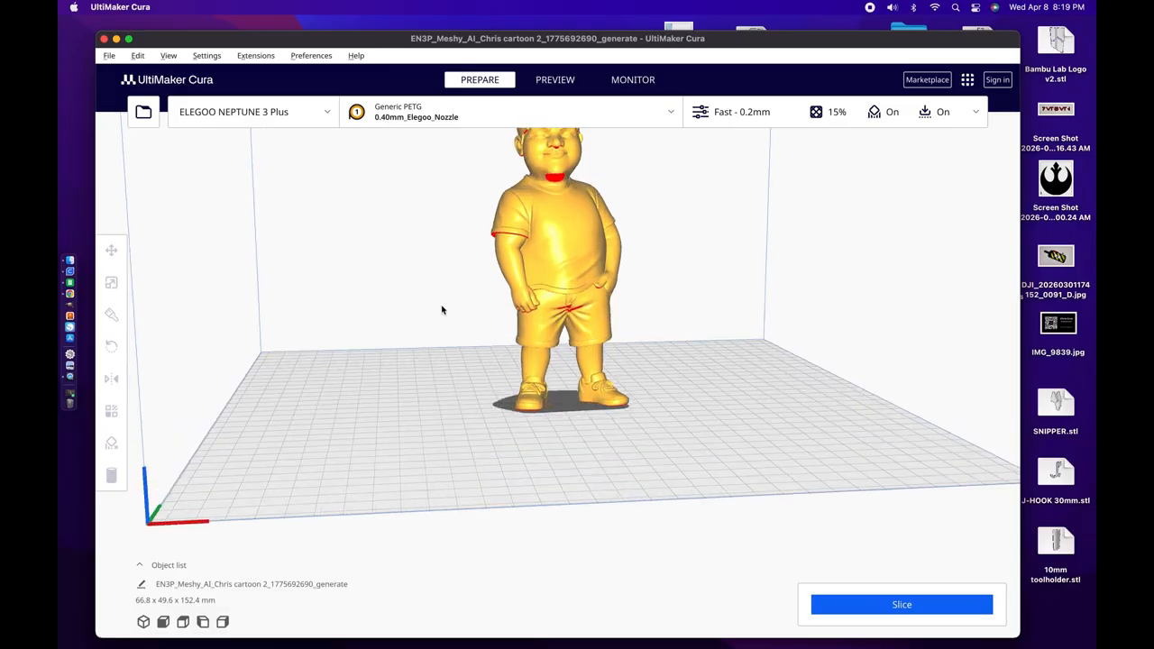
Step: Set the infill pattern to Gyroid in the print settings
left_click(739, 112)
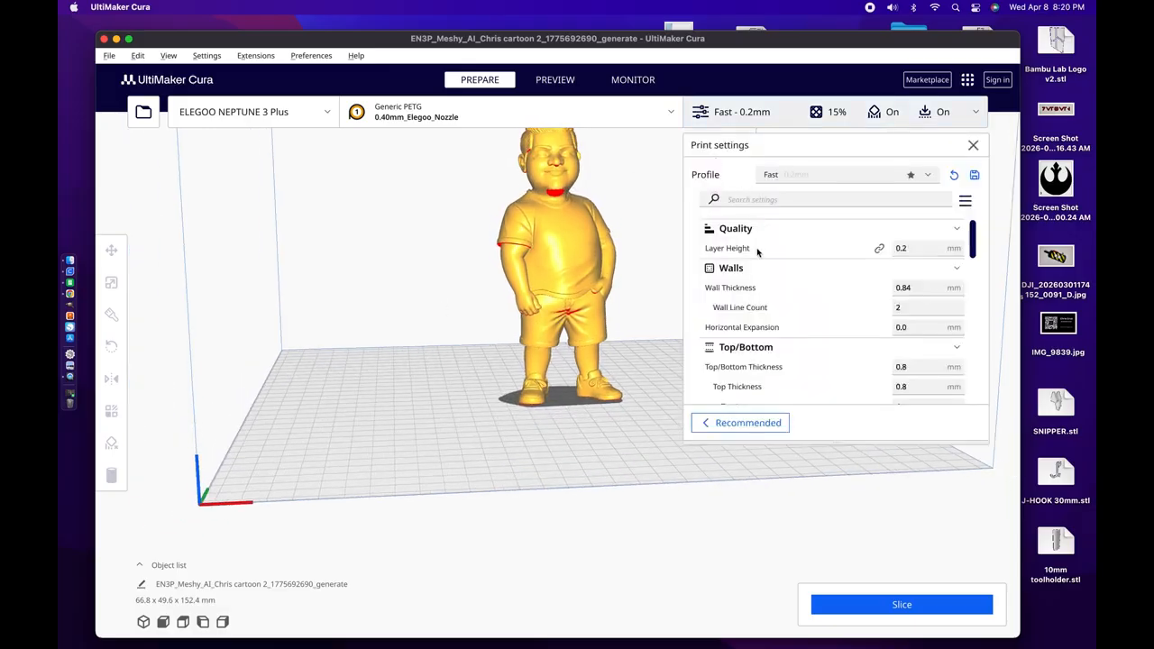
scroll(781, 368, "down", 2)
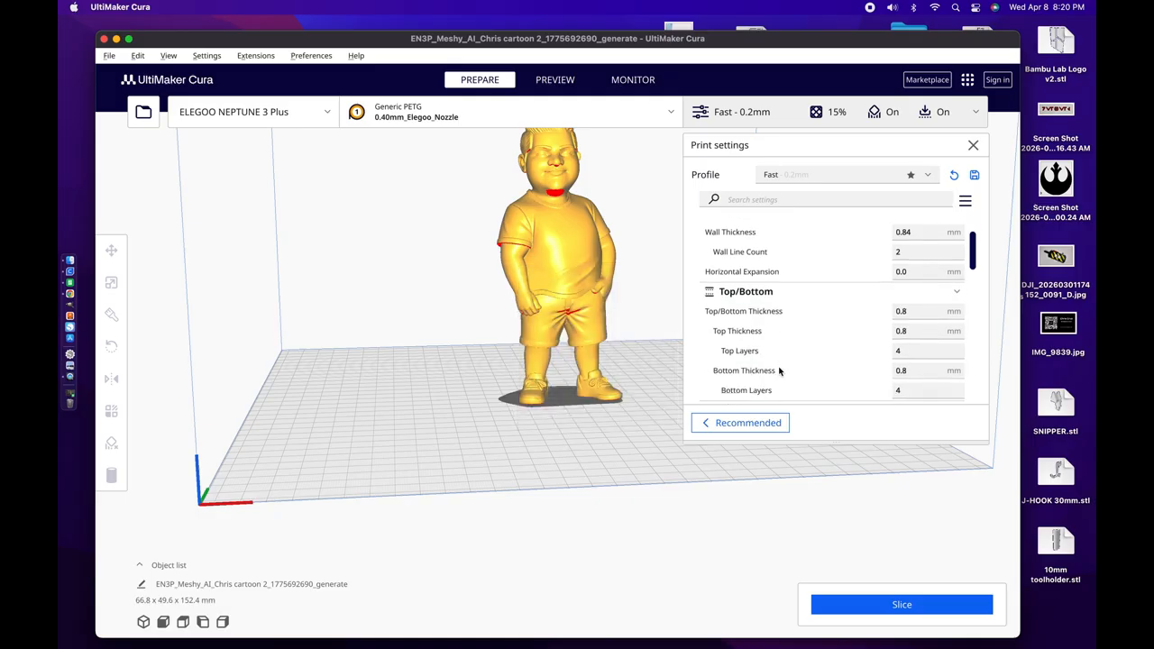
scroll(779, 370, "down", 3)
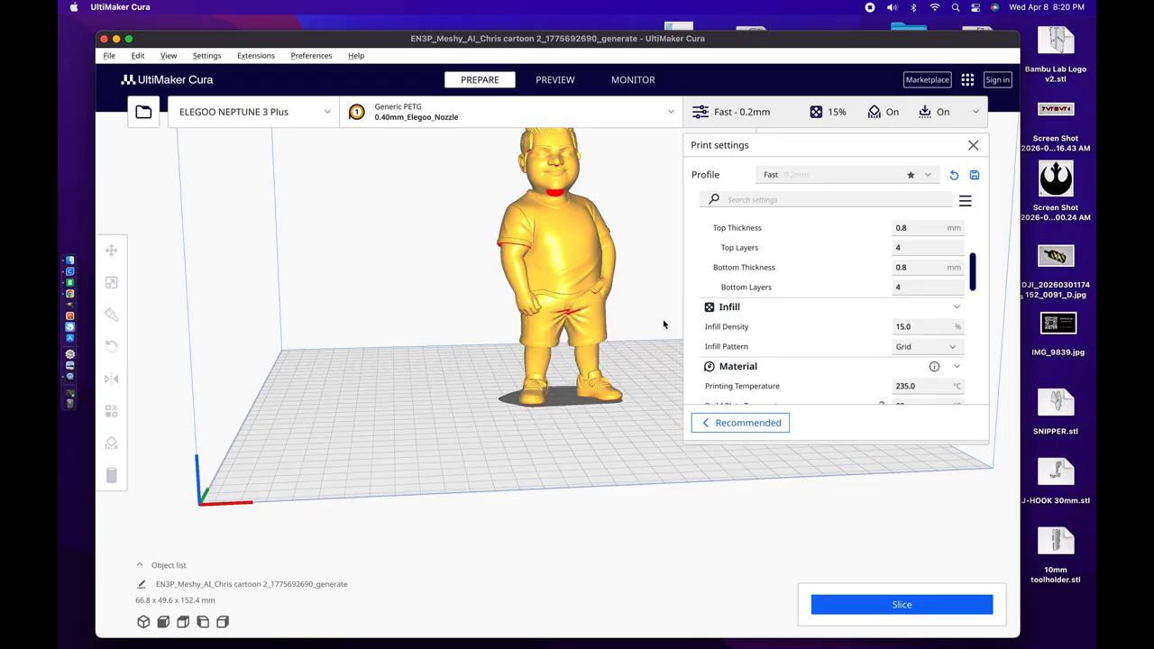
scroll(651, 469, "down", 1)
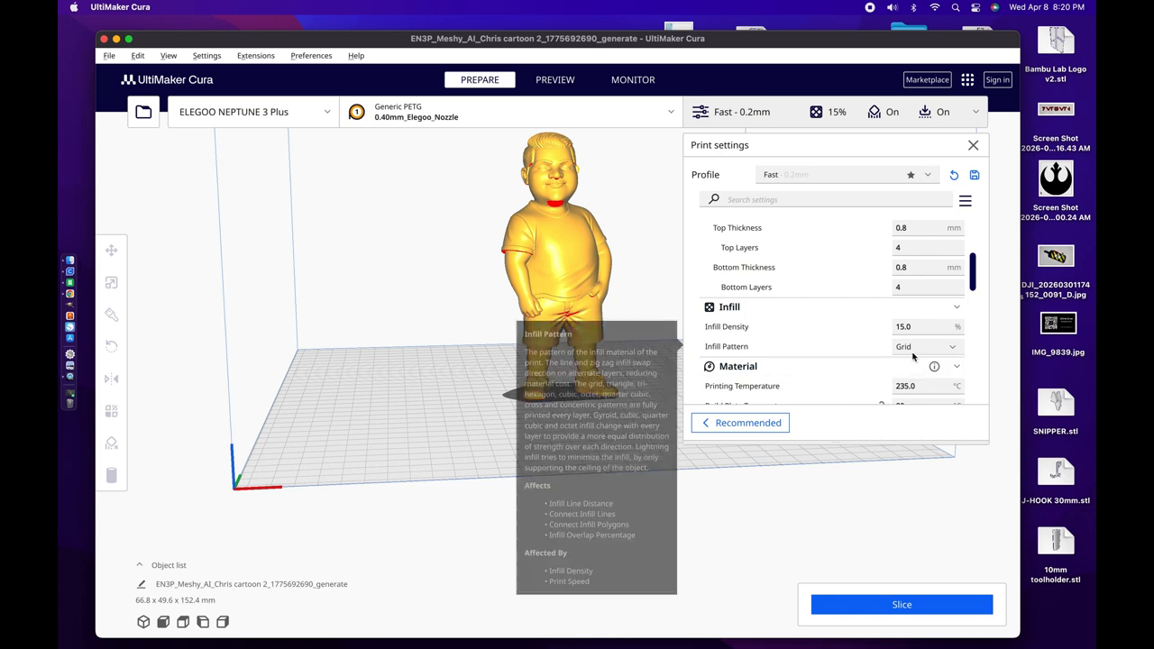
left_click(952, 350)
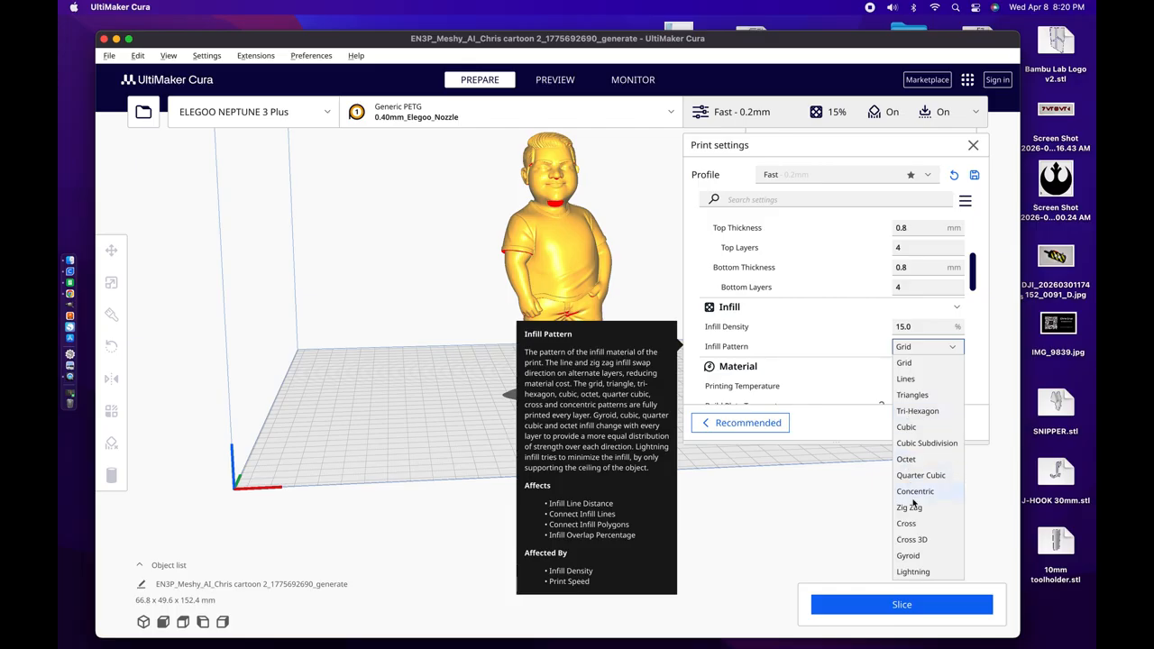
left_click(905, 556)
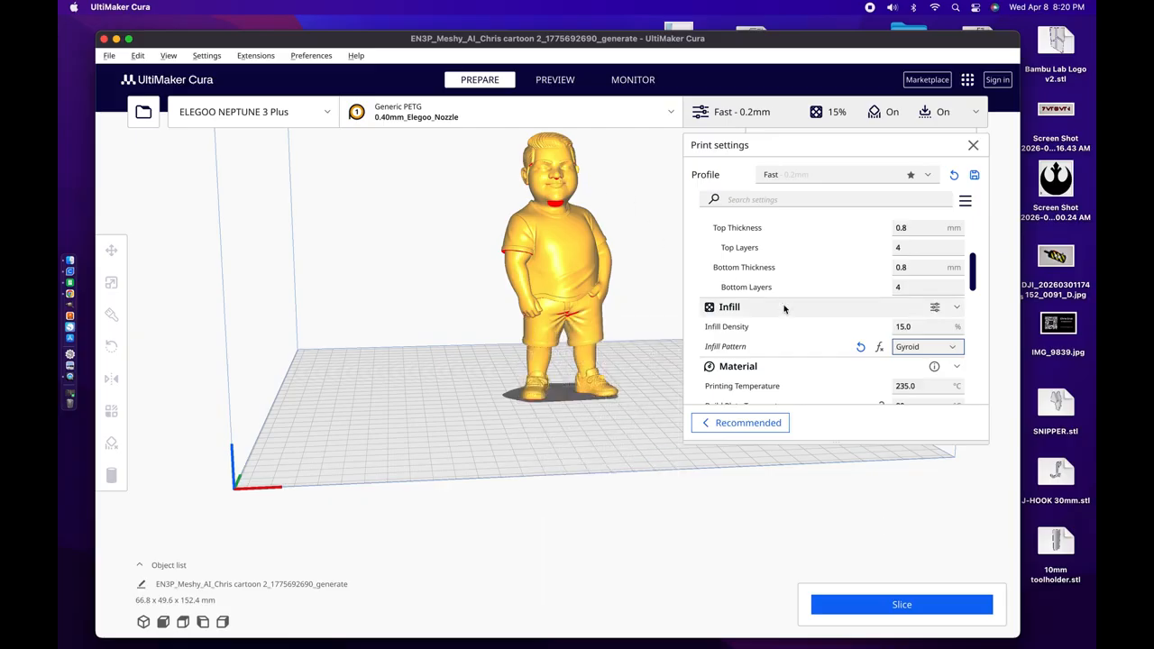
Step: Set the support structure to Tree in the print settings
scroll(784, 306, "down", 2)
scroll(784, 308, "down", 7)
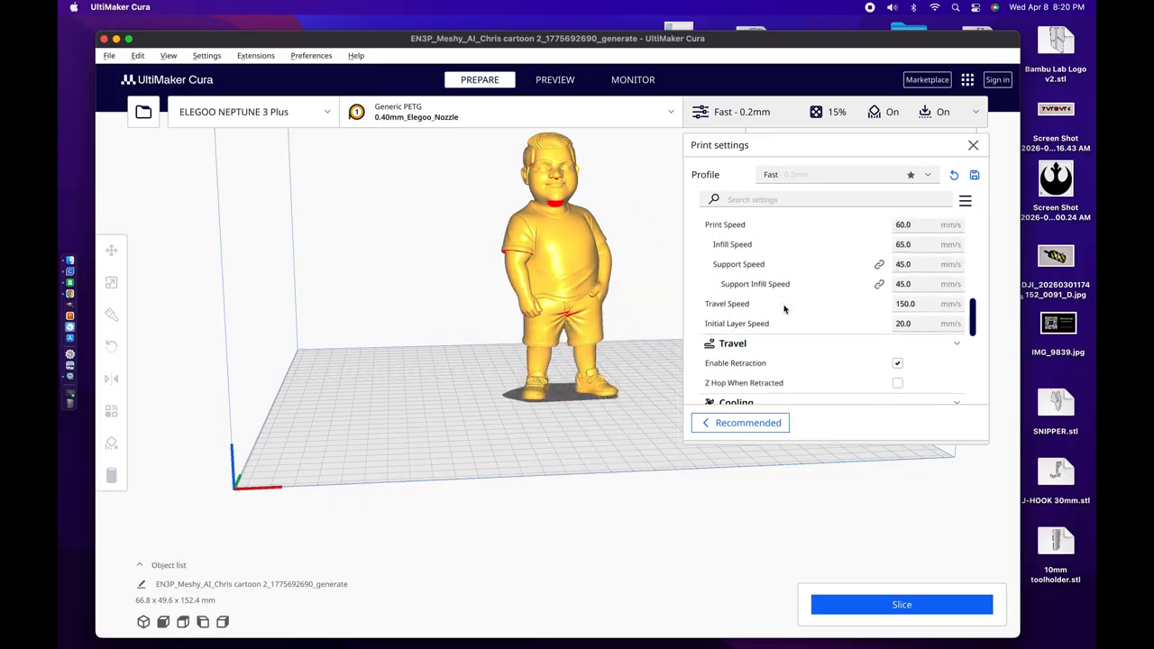
scroll(784, 308, "down", 4)
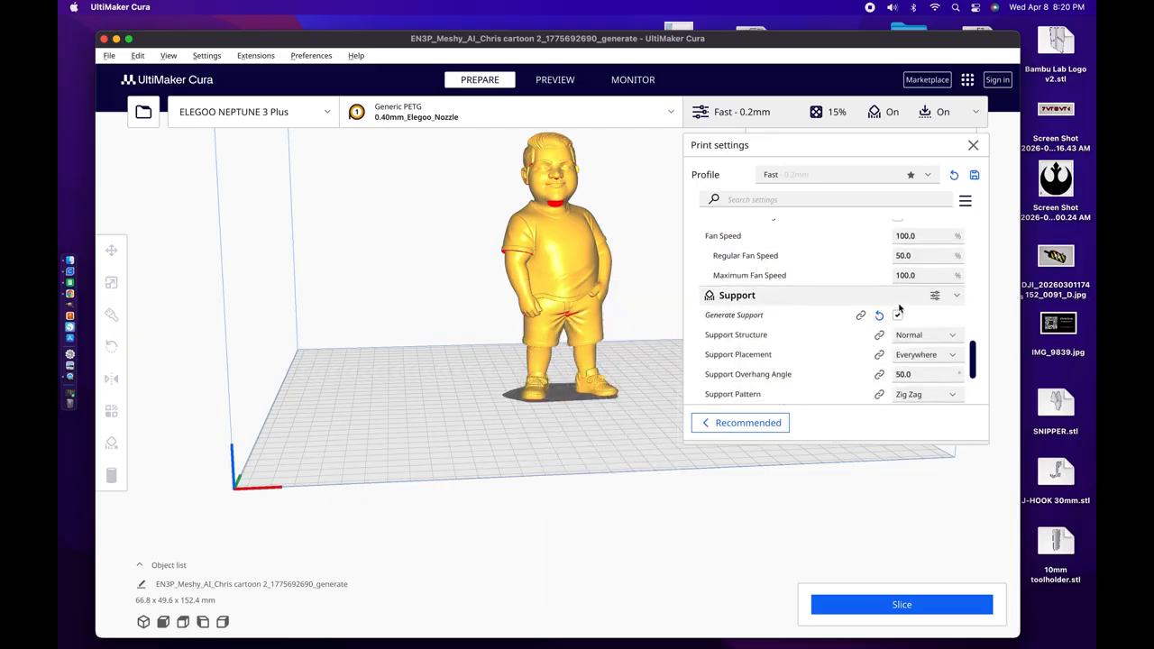
scroll(880, 333, "down", 1)
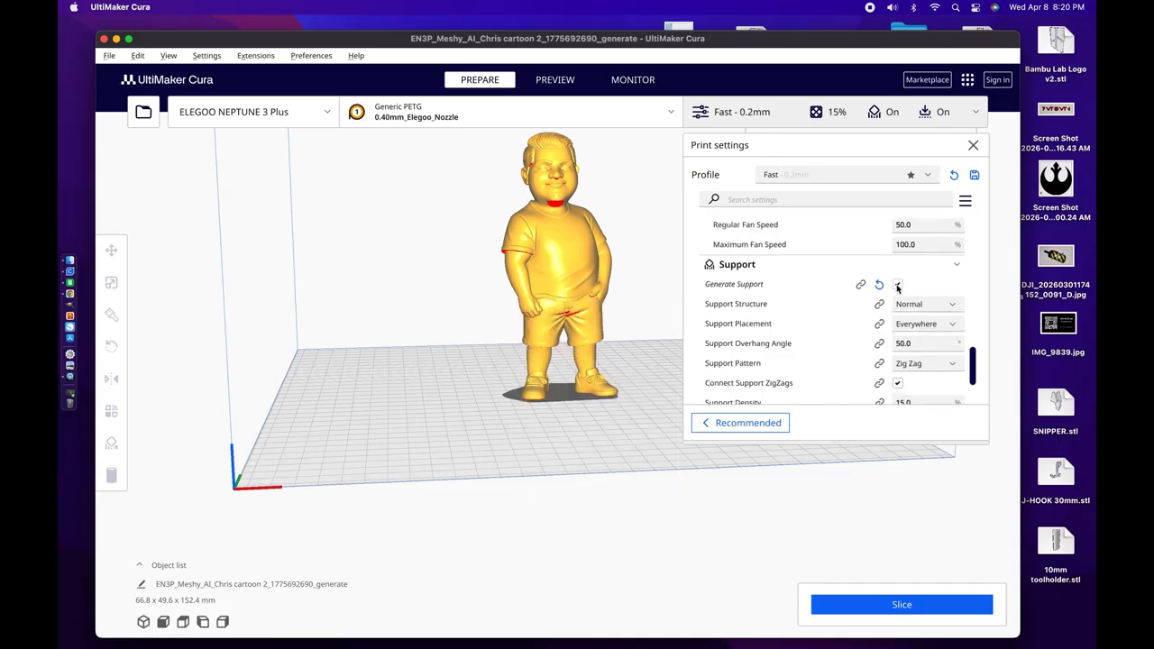
left_click(952, 306)
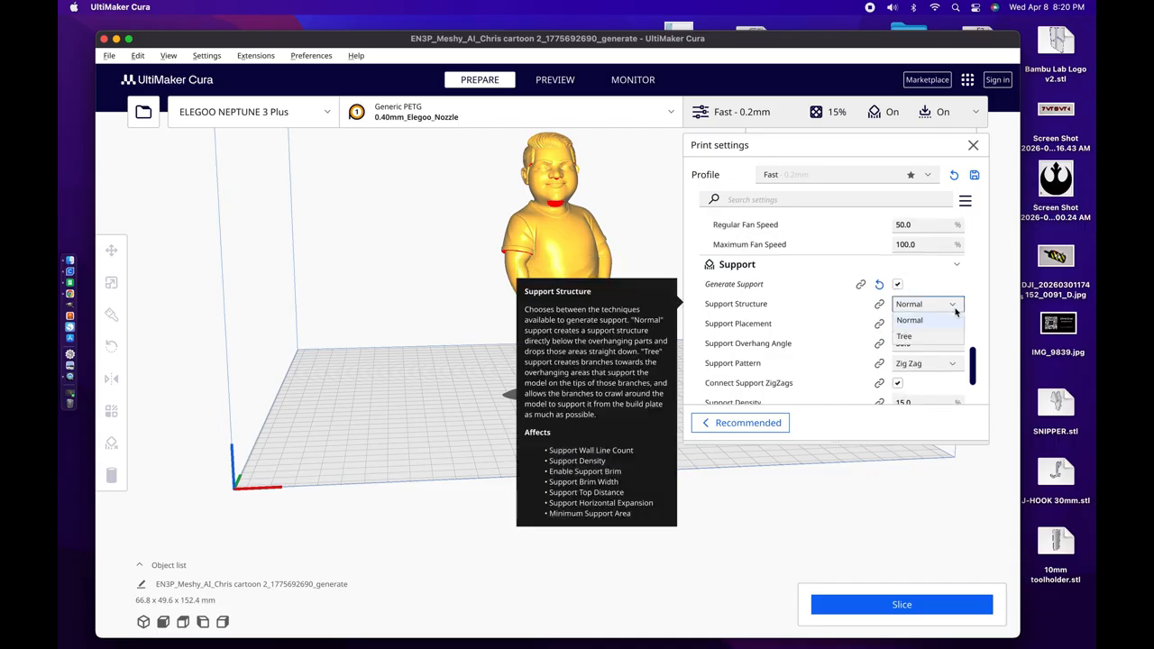
left_click(904, 336)
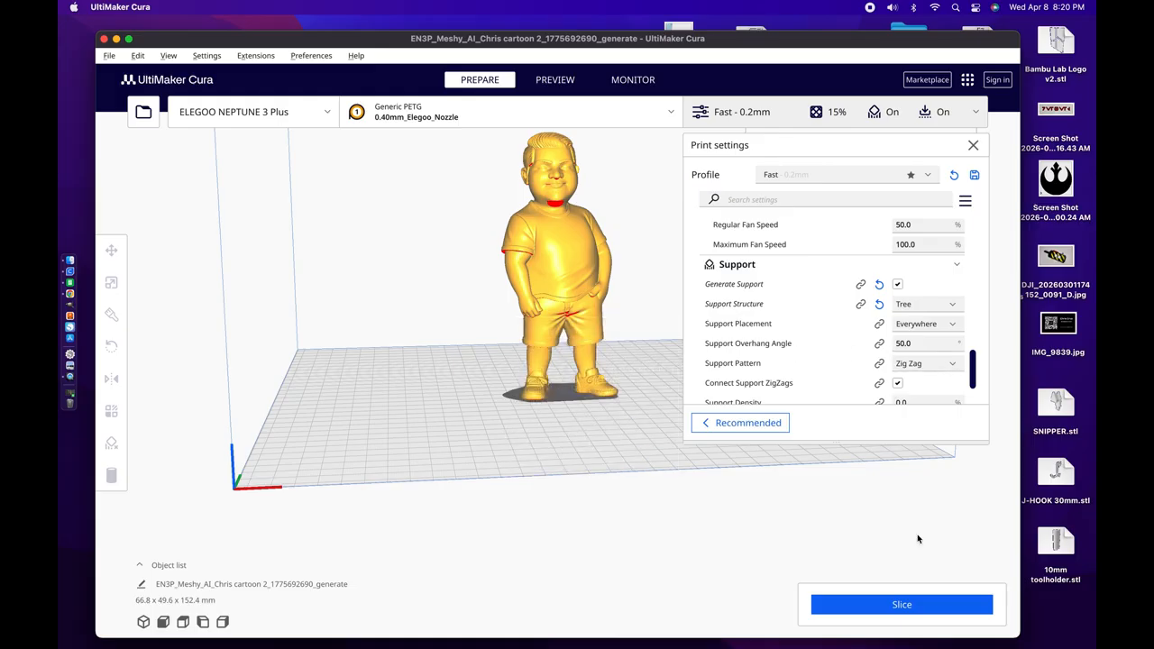
Step: Set the support overhang angle to 75 degrees and check the remaining support settings
left_click(958, 342)
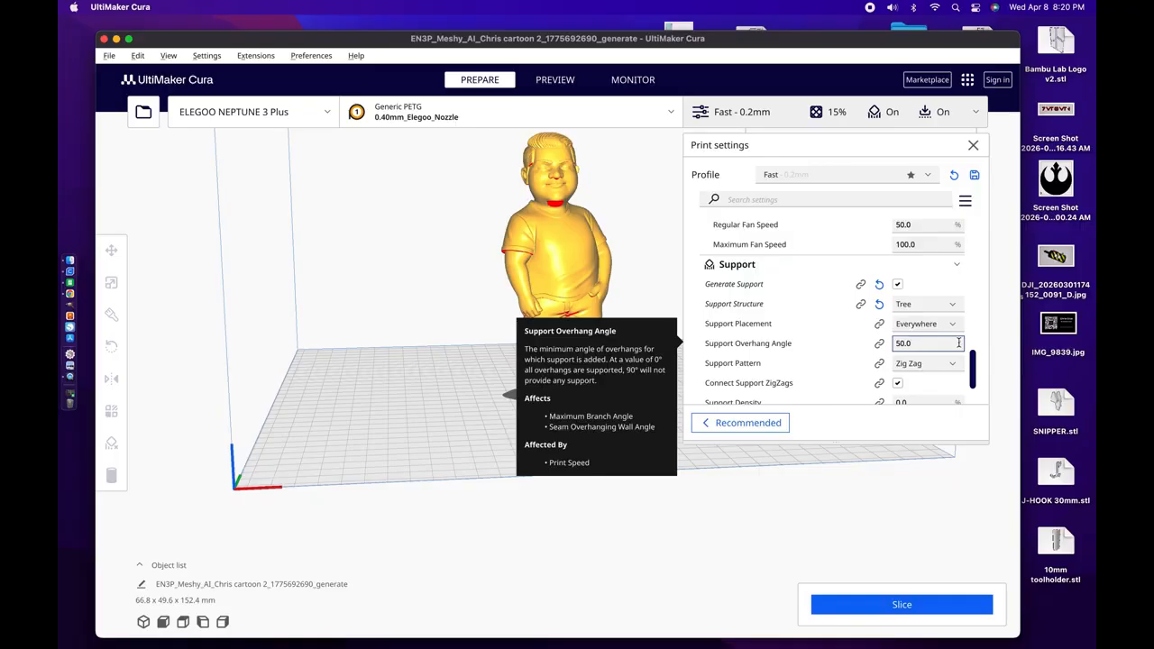
left_click_drag(908, 343, 855, 340)
type("75")
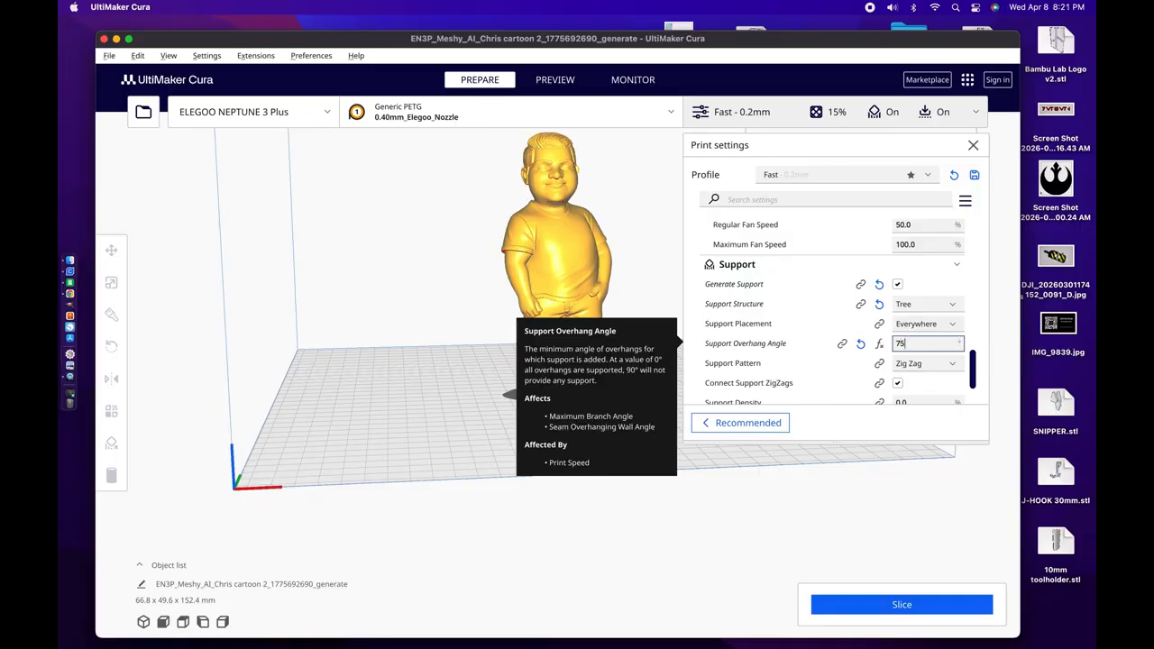
scroll(811, 351, "down", 2)
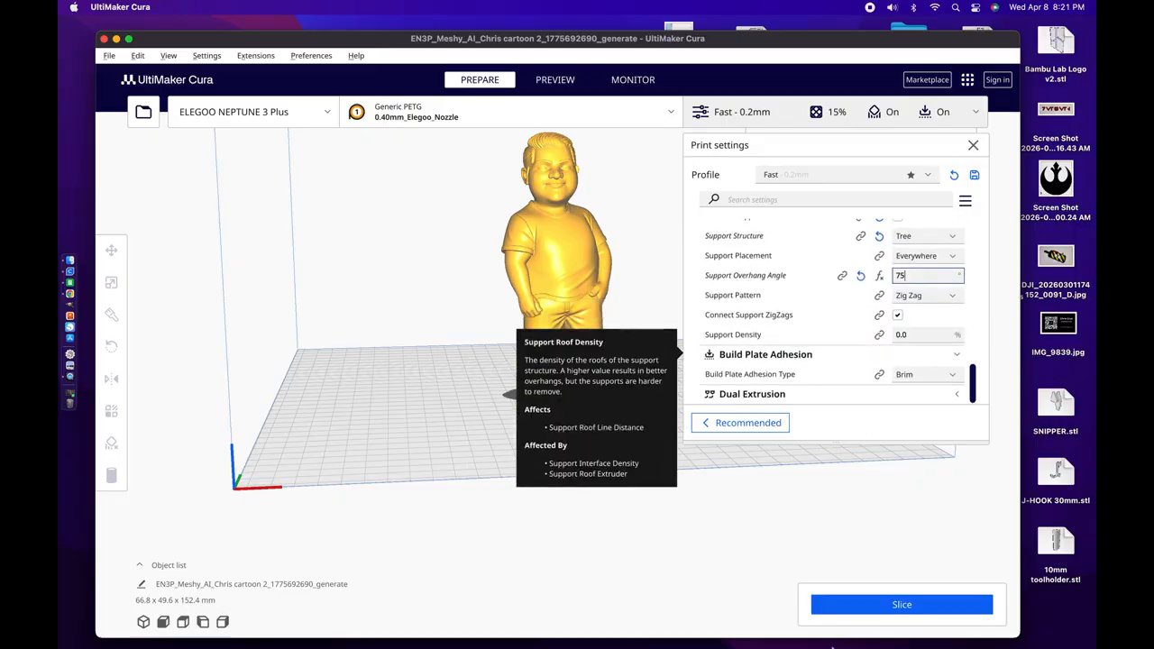
Step: Slice the figure, close the print settings, and inspect the tree supports from several sides in the layer preview
left_click(829, 610)
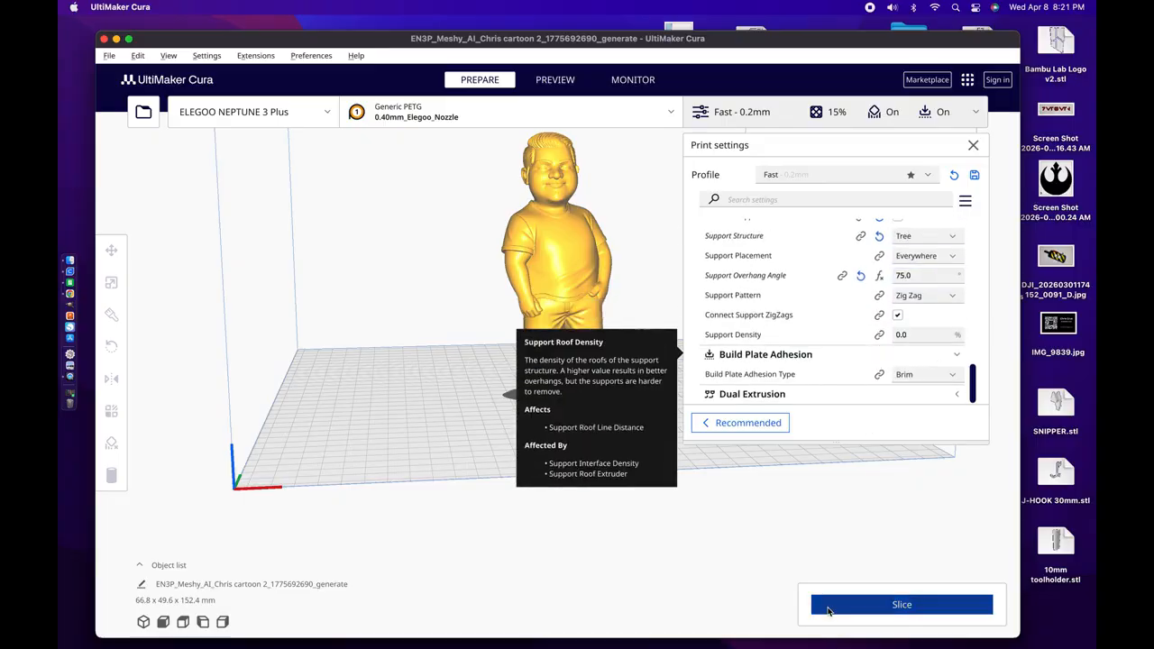
left_click(974, 146)
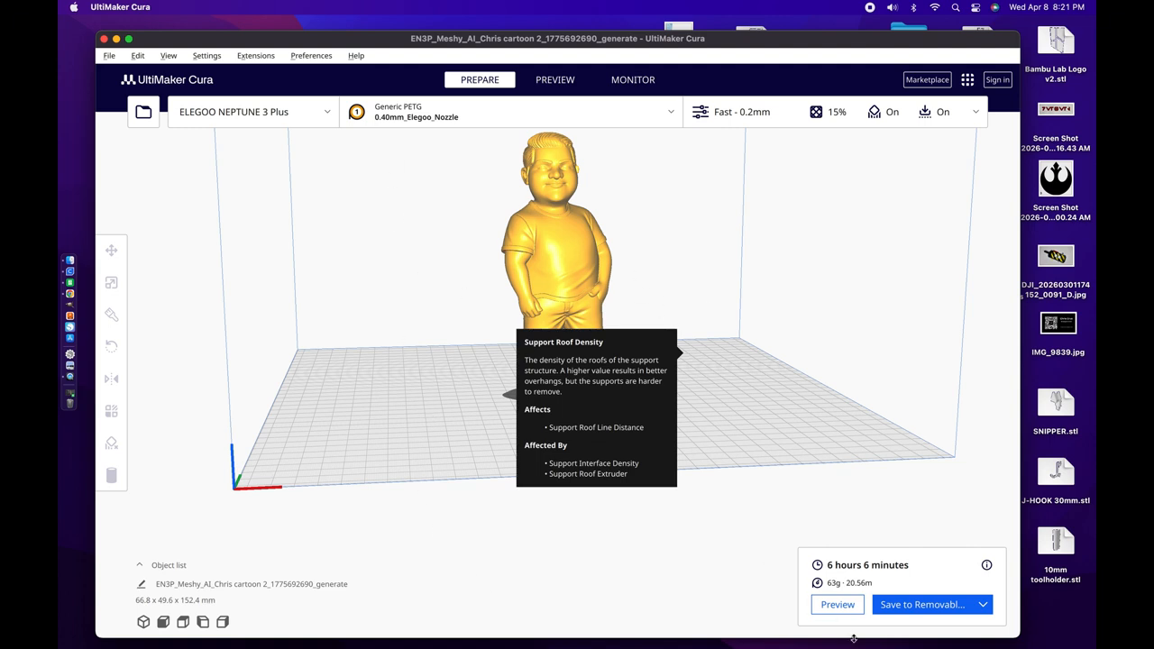
left_click(839, 607)
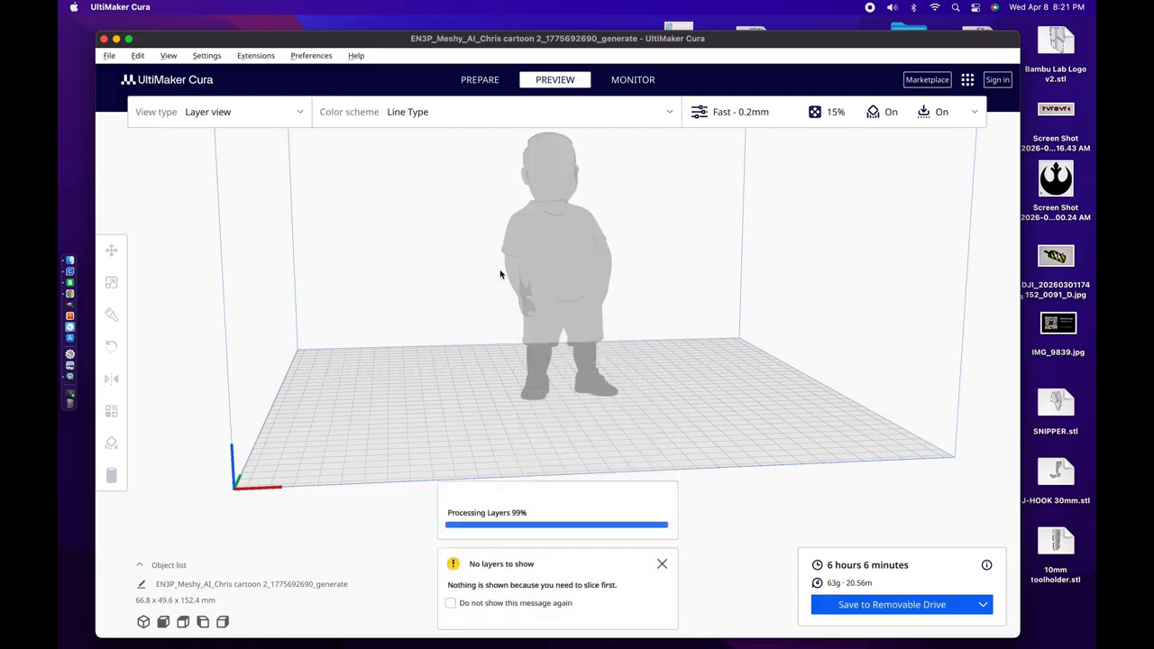
right_click_drag(381, 266, 442, 296)
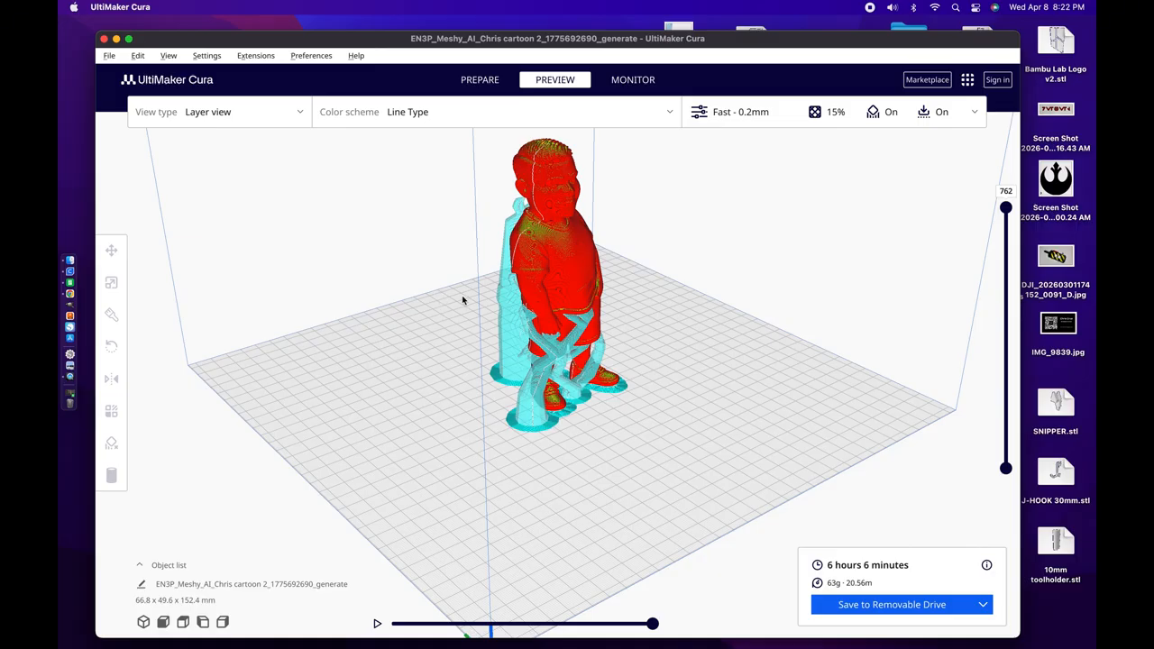
right_click_drag(463, 298, 510, 264)
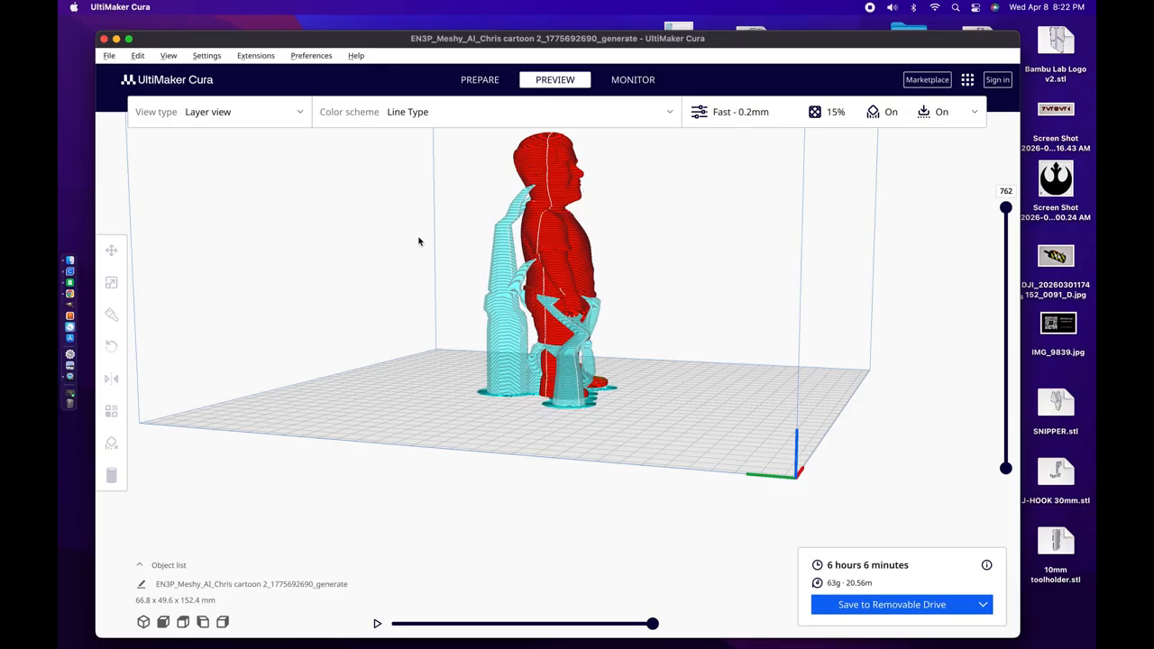
right_click_drag(421, 241, 444, 240)
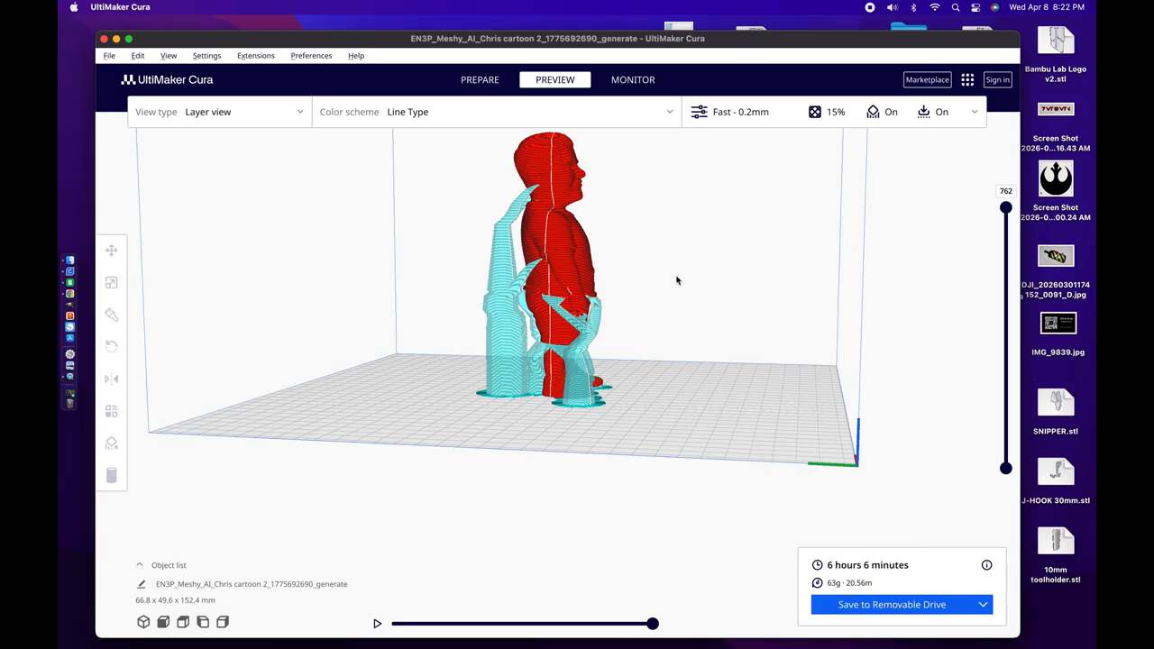
right_click_drag(677, 281, 638, 296)
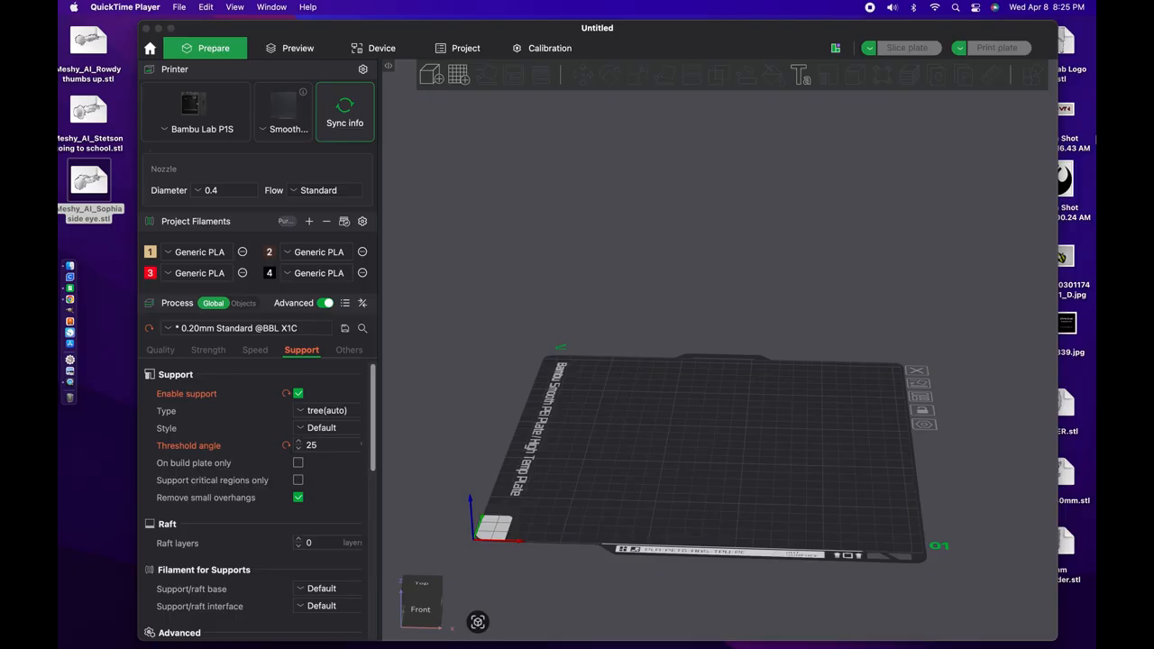
Step: Import the "side eye" Meshy STL from the desktop into Bambu Studio and dismiss the plate boundary error
left_click(104, 265)
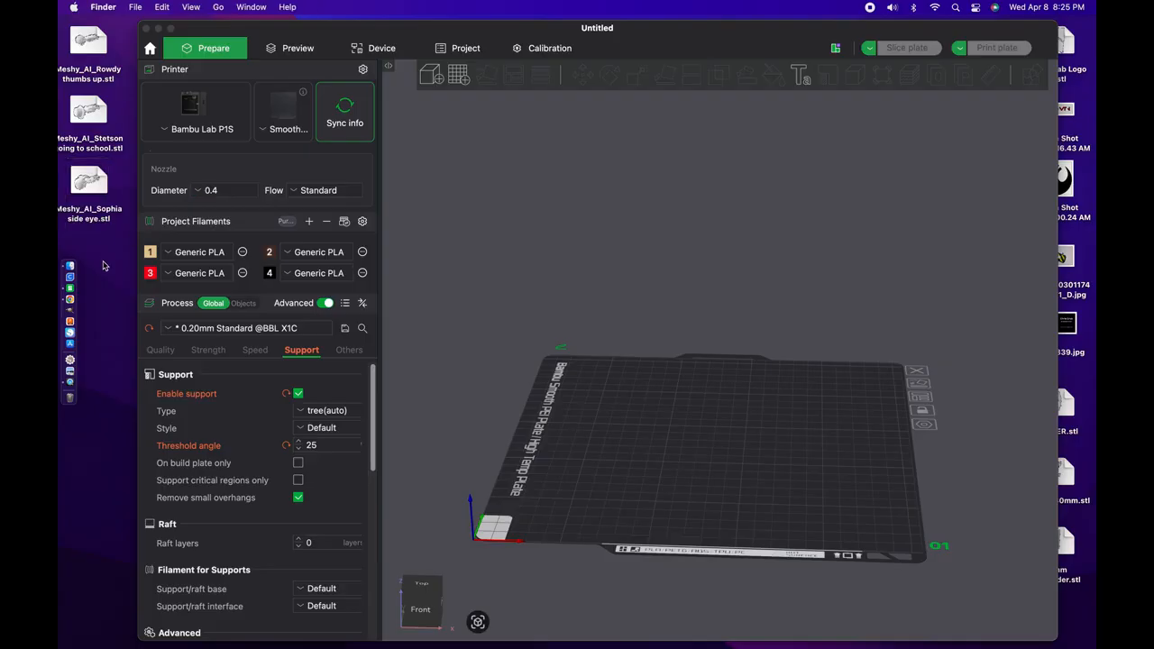
left_click_drag(91, 183, 768, 453)
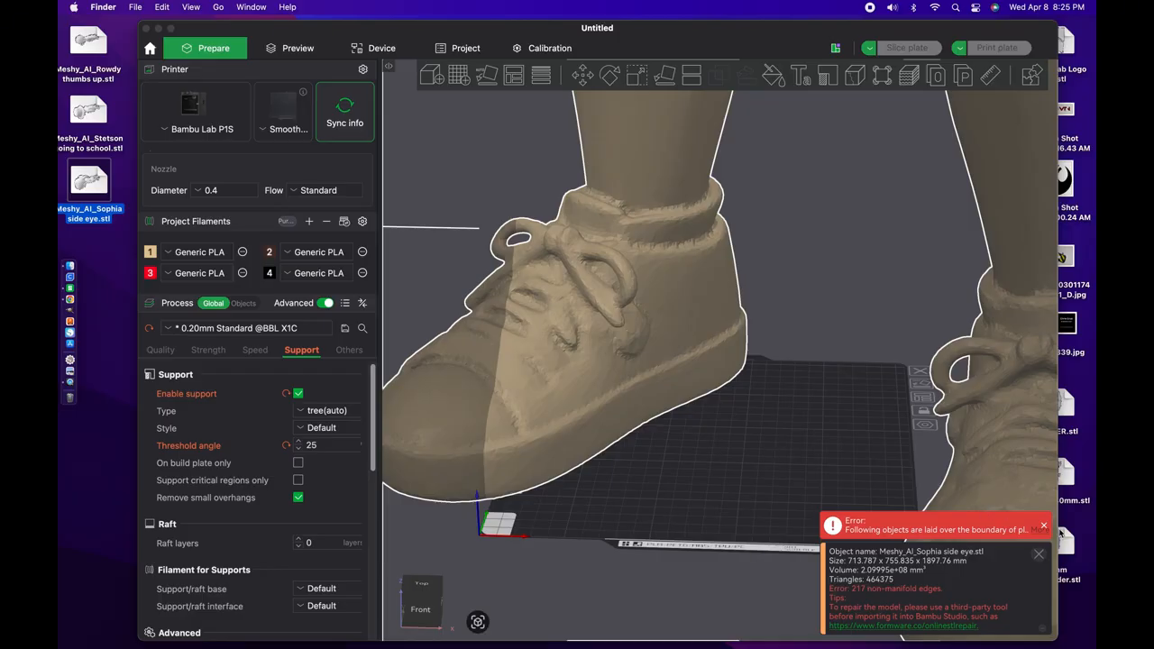
left_click(1044, 529)
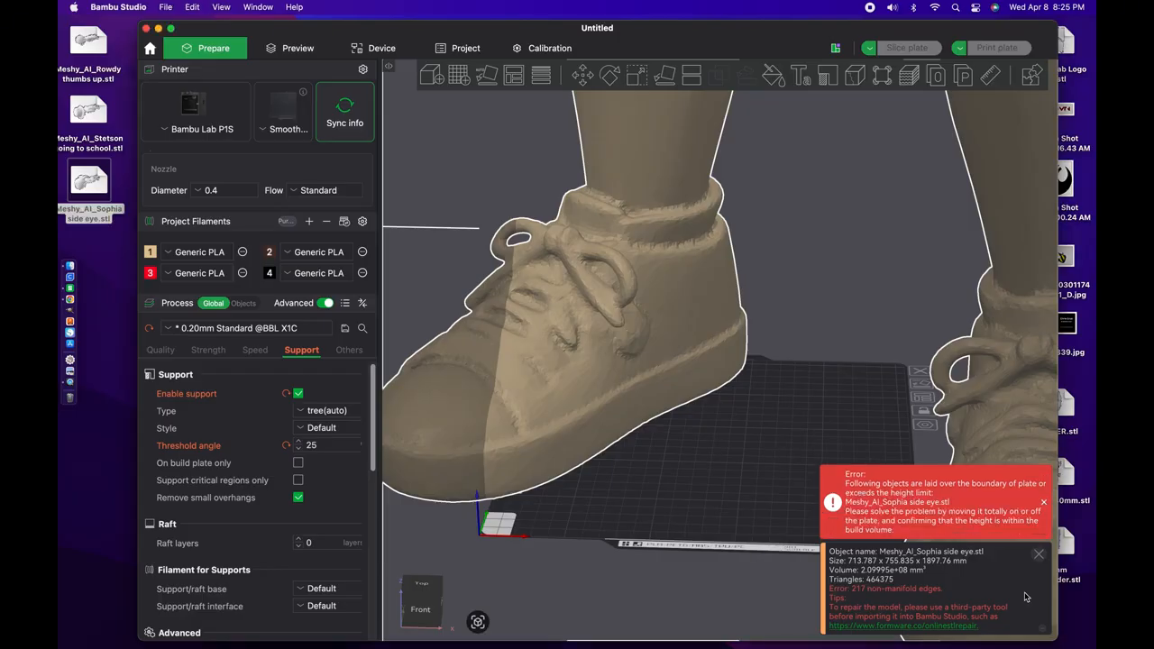
left_click(1044, 502)
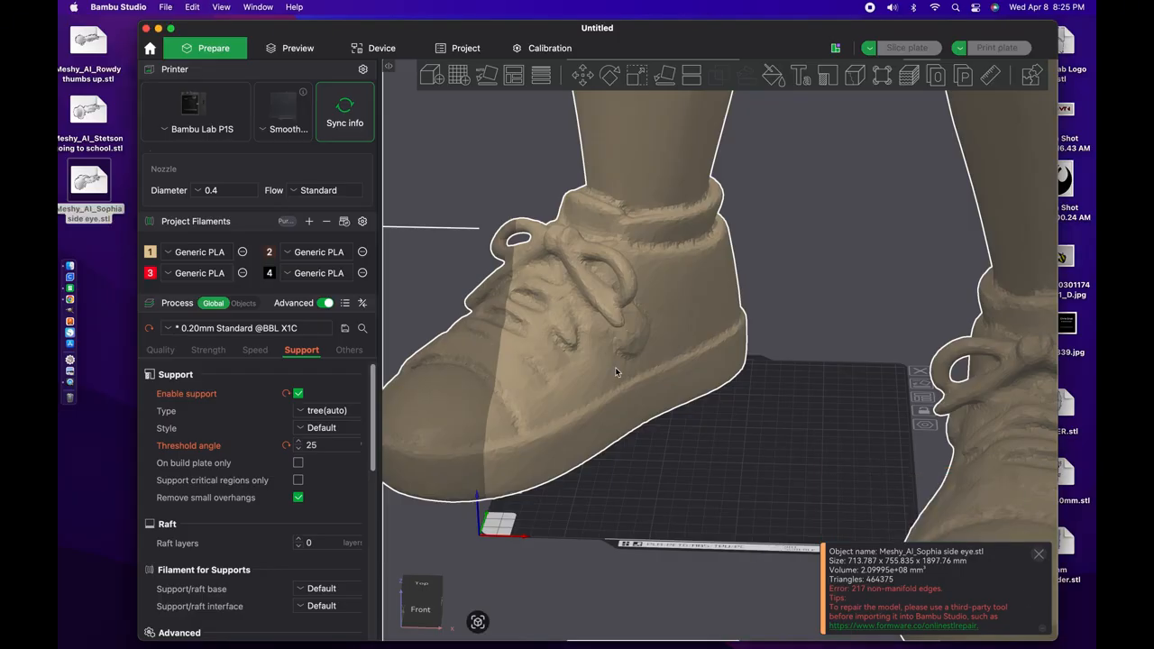
Step: Scale the oversized "side eye" figure uniformly to 10%
scroll(615, 367, "down", 1)
scroll(615, 367, "down", 10)
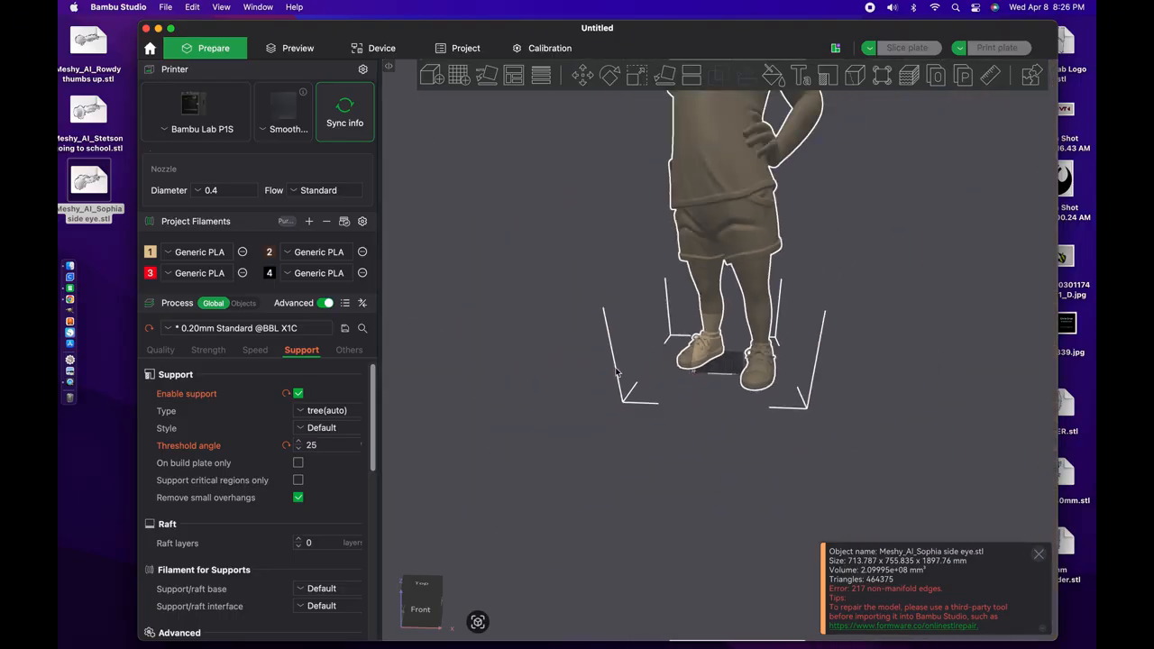
scroll(615, 367, "down", 6)
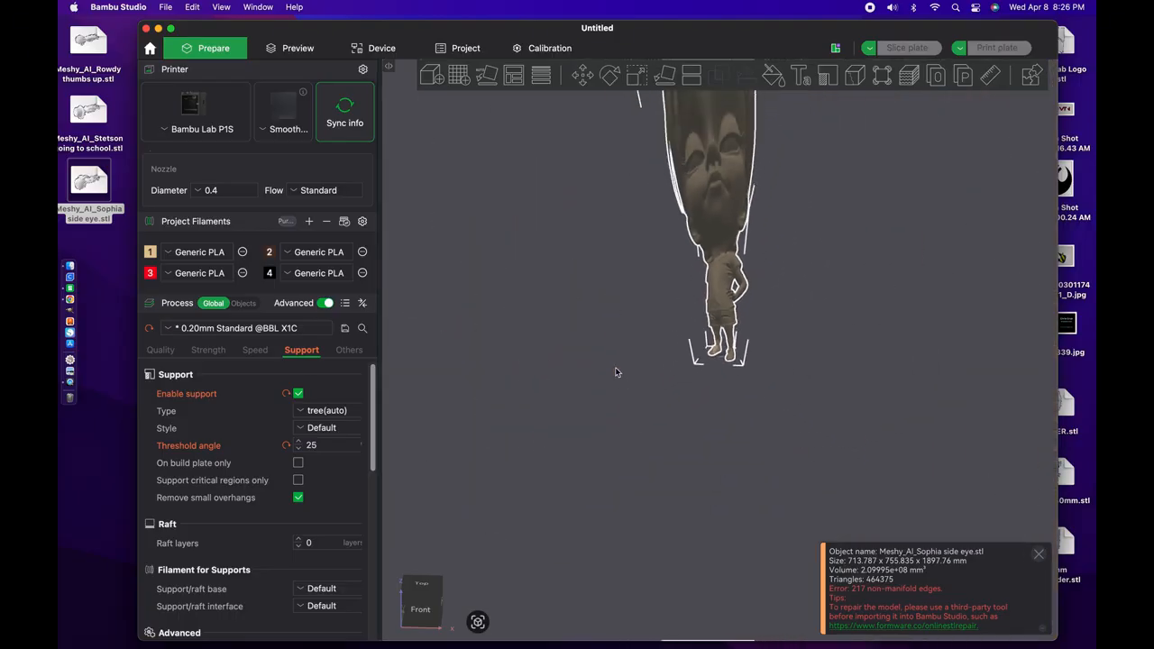
scroll(616, 372, "up", 12)
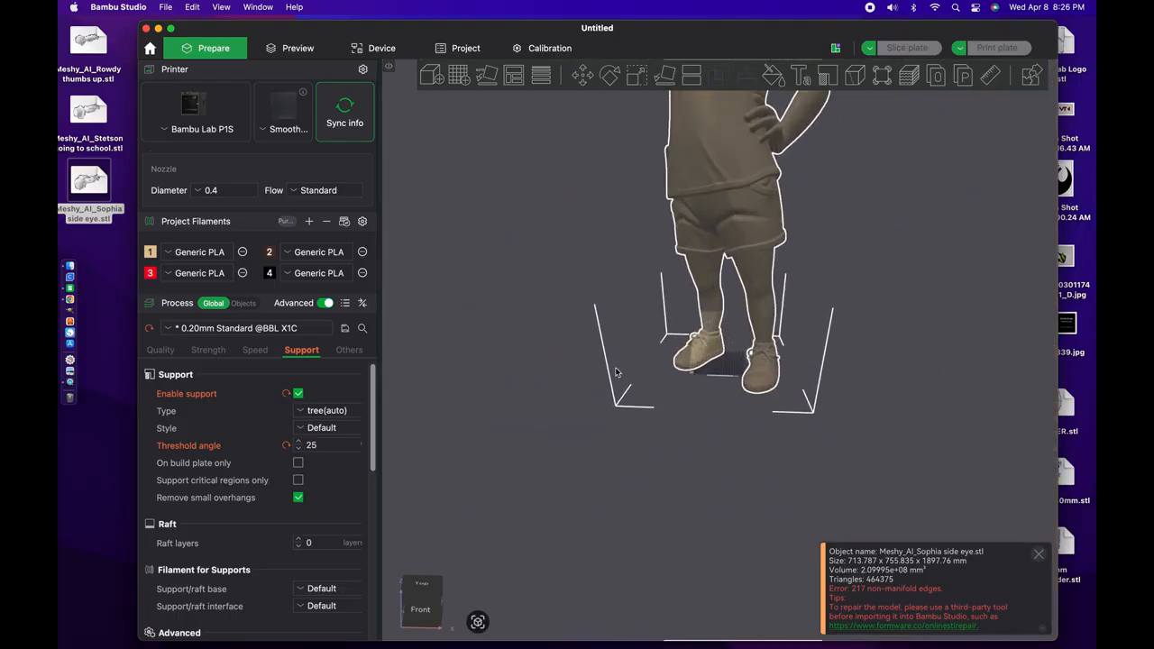
scroll(616, 372, "up", 10)
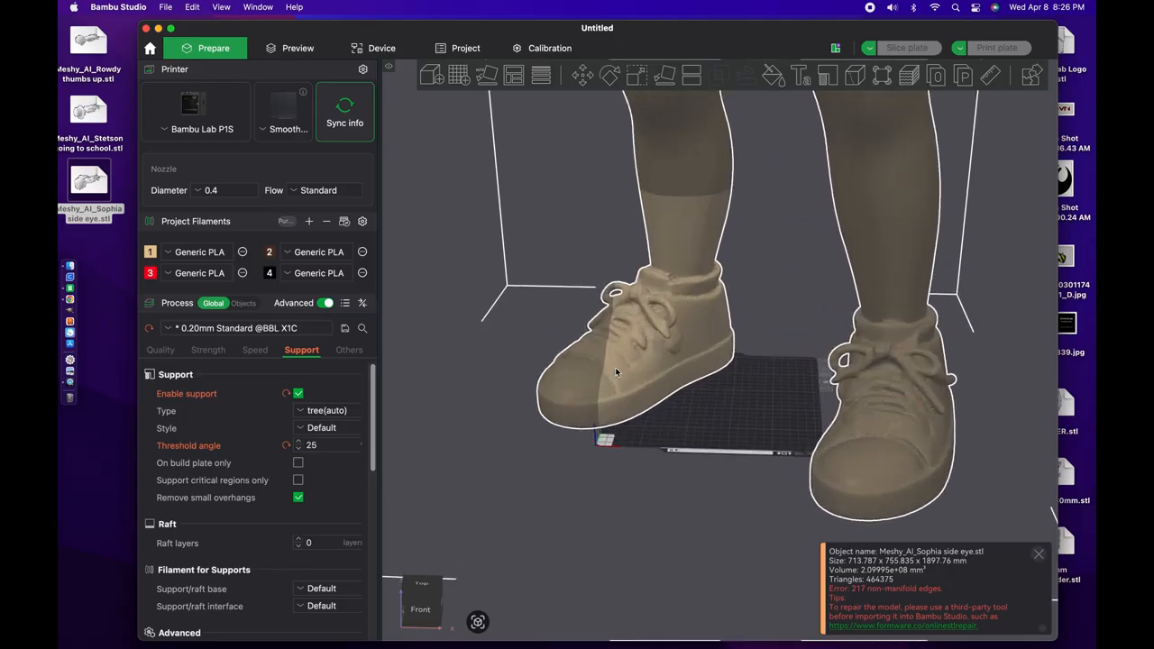
scroll(615, 371, "up", 2)
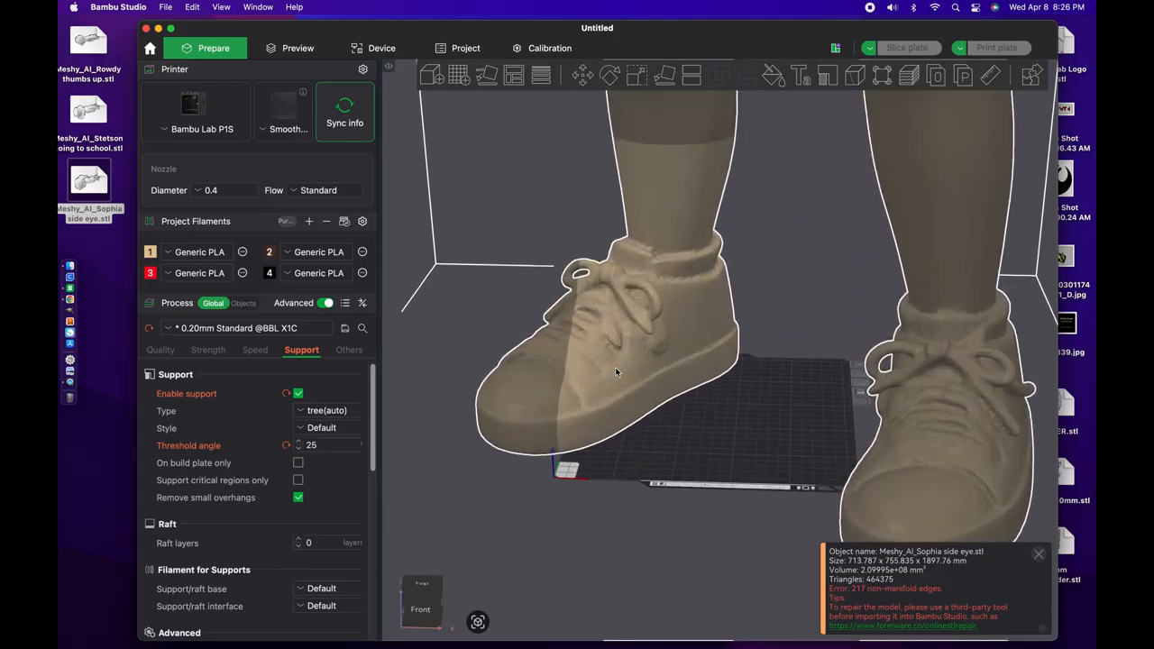
left_click(636, 76)
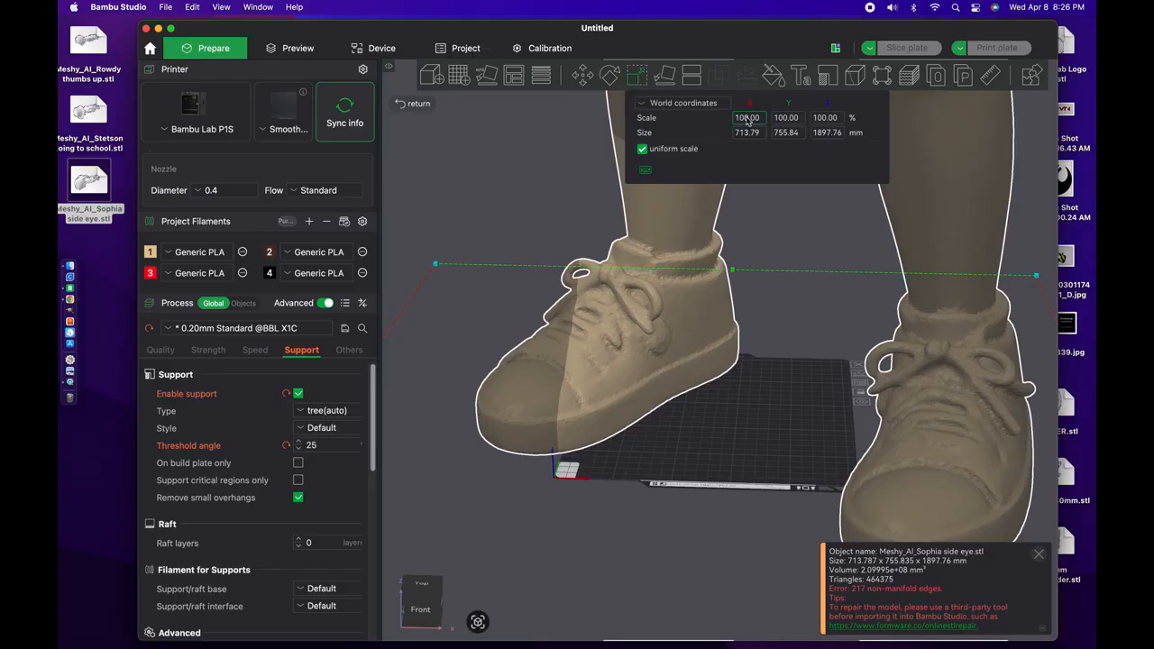
type("10")
key("Return")
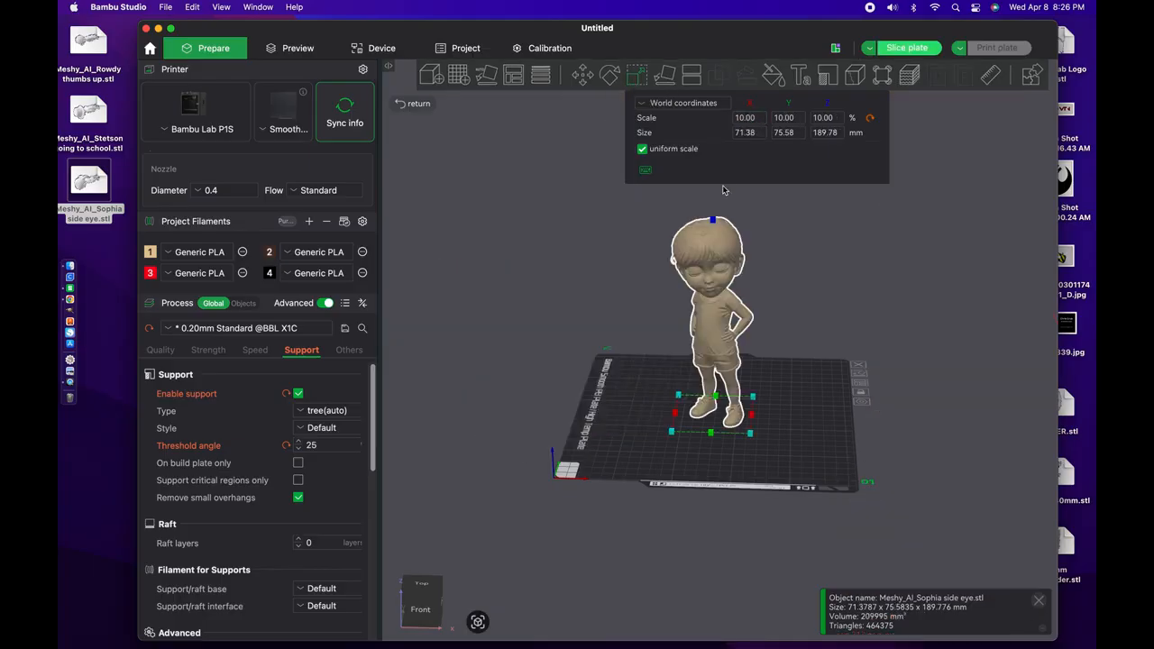
Step: Add the "going to school" Meshy STL from the desktop to the plate and scale it uniformly to 10%
scroll(571, 347, "up", 3)
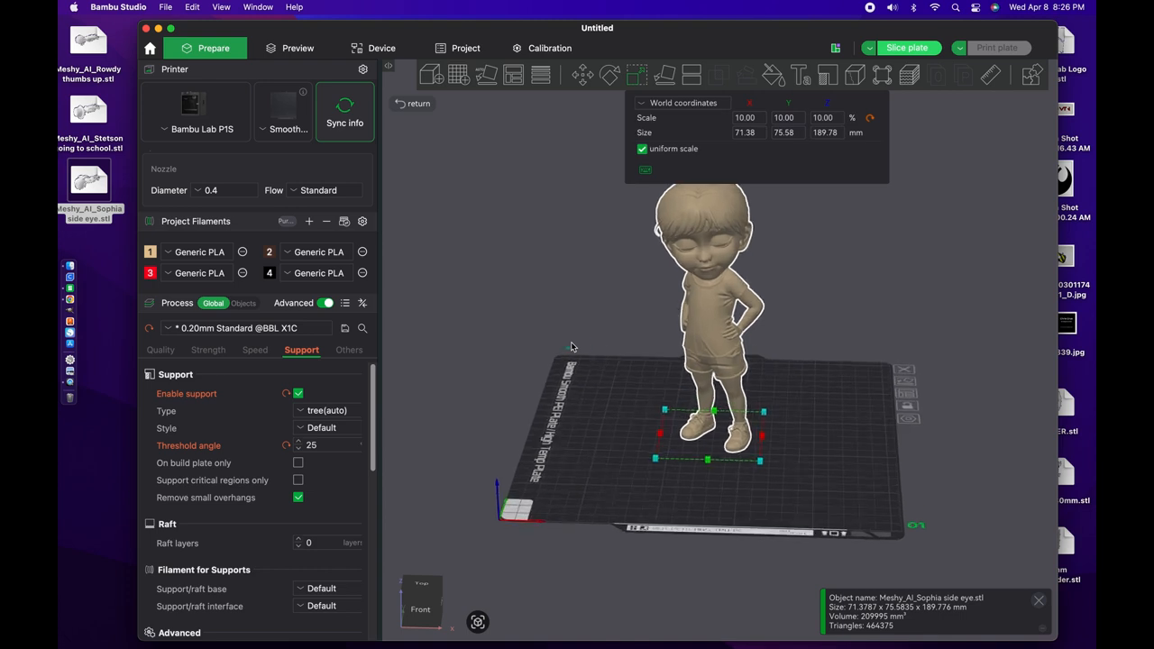
scroll(532, 292, "down", 2)
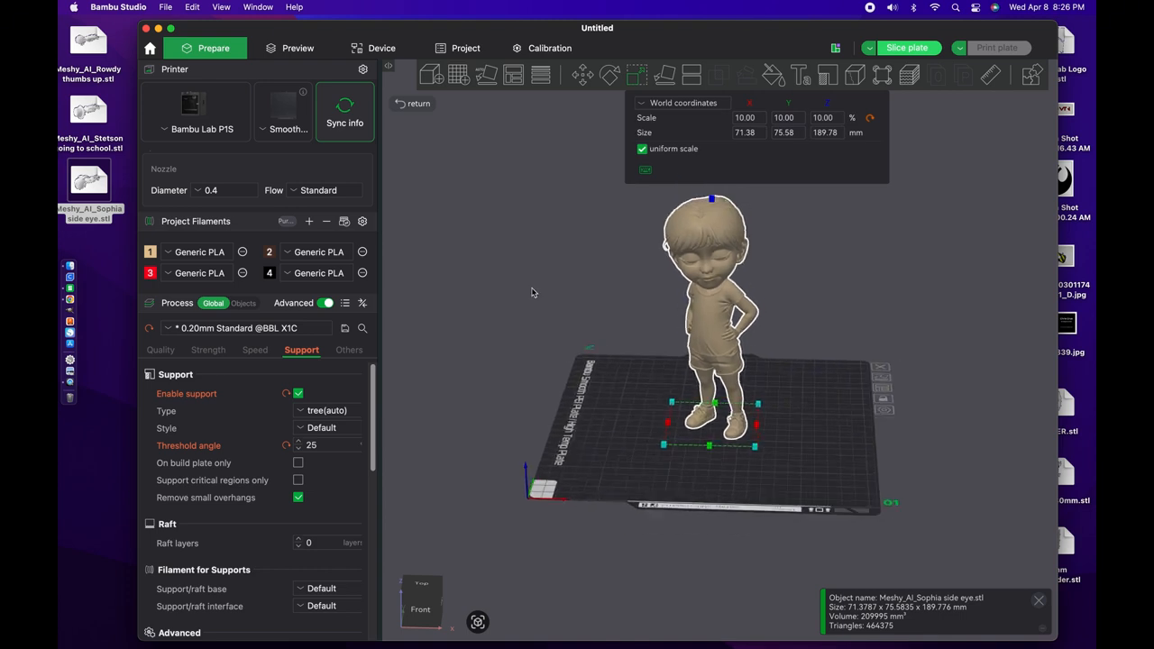
mouse_move(532, 292)
left_mouse_down()
mouse_move(486, 285)
mouse_move(553, 288)
mouse_move(528, 293)
left_mouse_up()
right_click_drag(527, 293, 495, 337)
left_click_drag(558, 353, 563, 350)
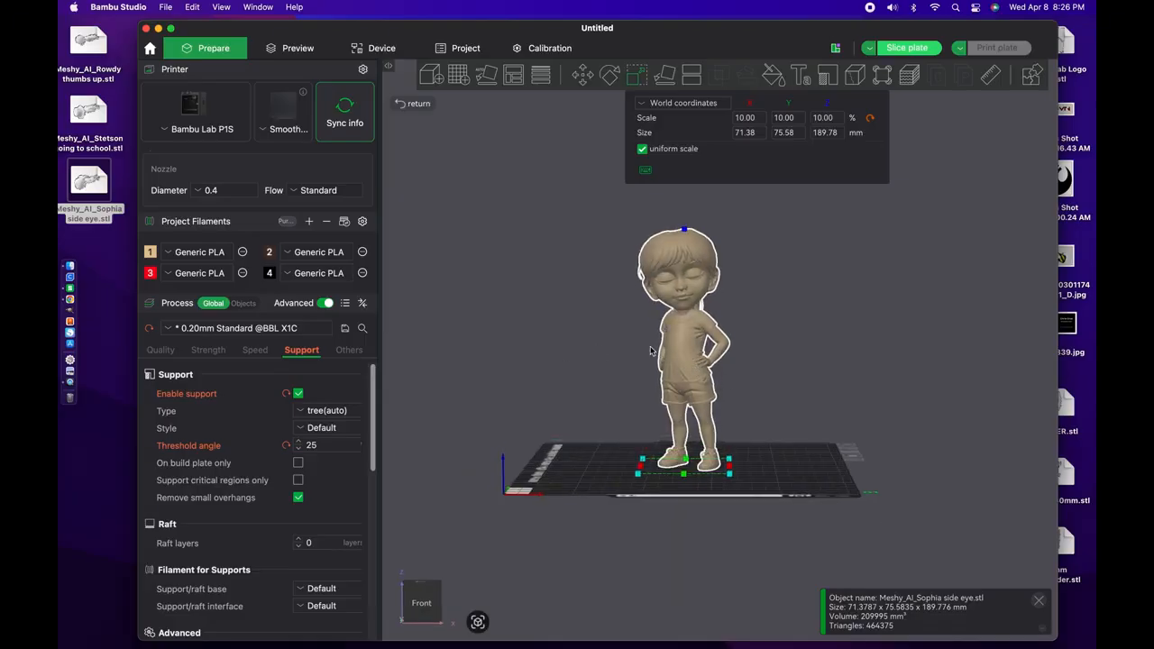
left_click(100, 273)
left_click_drag(86, 113, 595, 408)
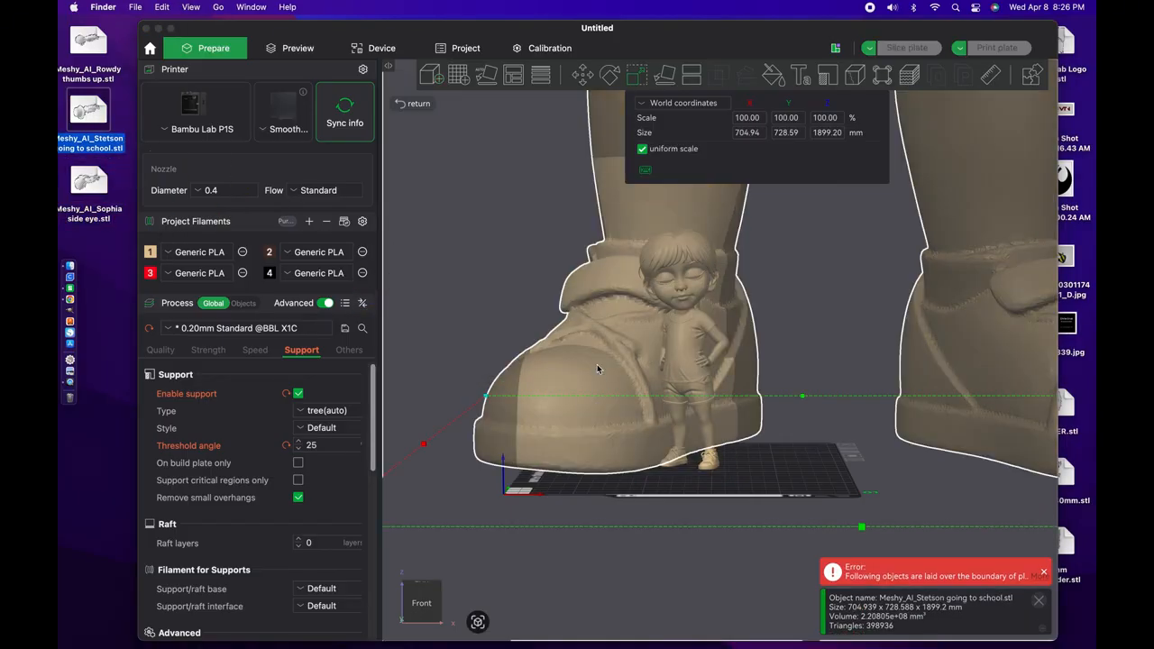
left_click(742, 121)
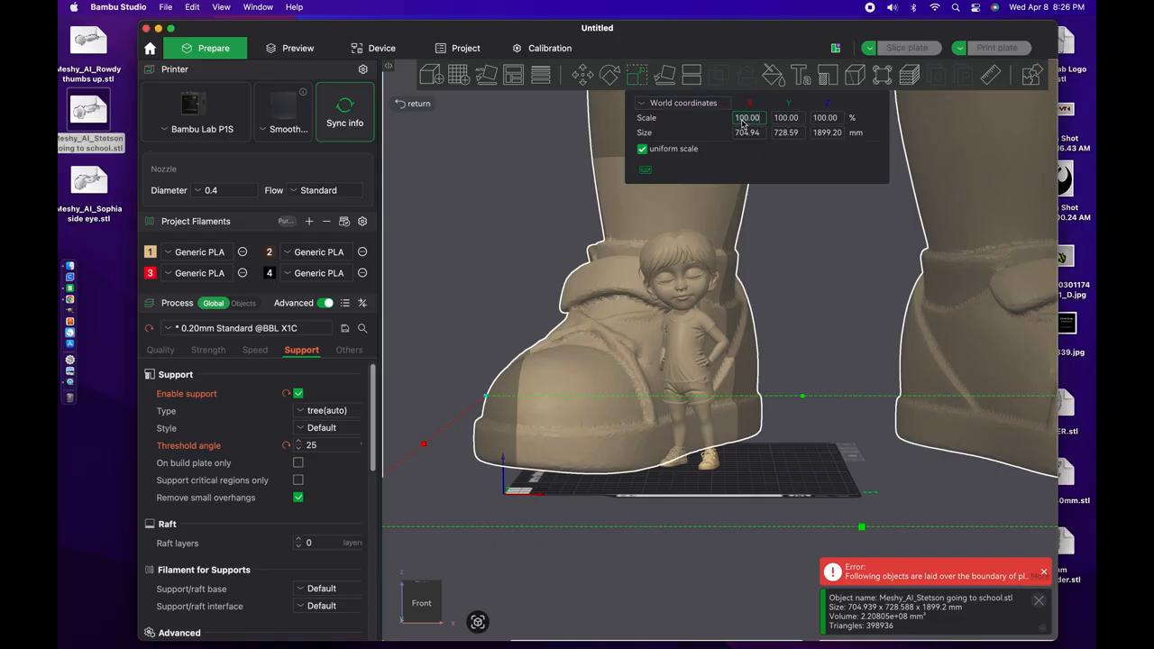
type("10")
key("Return")
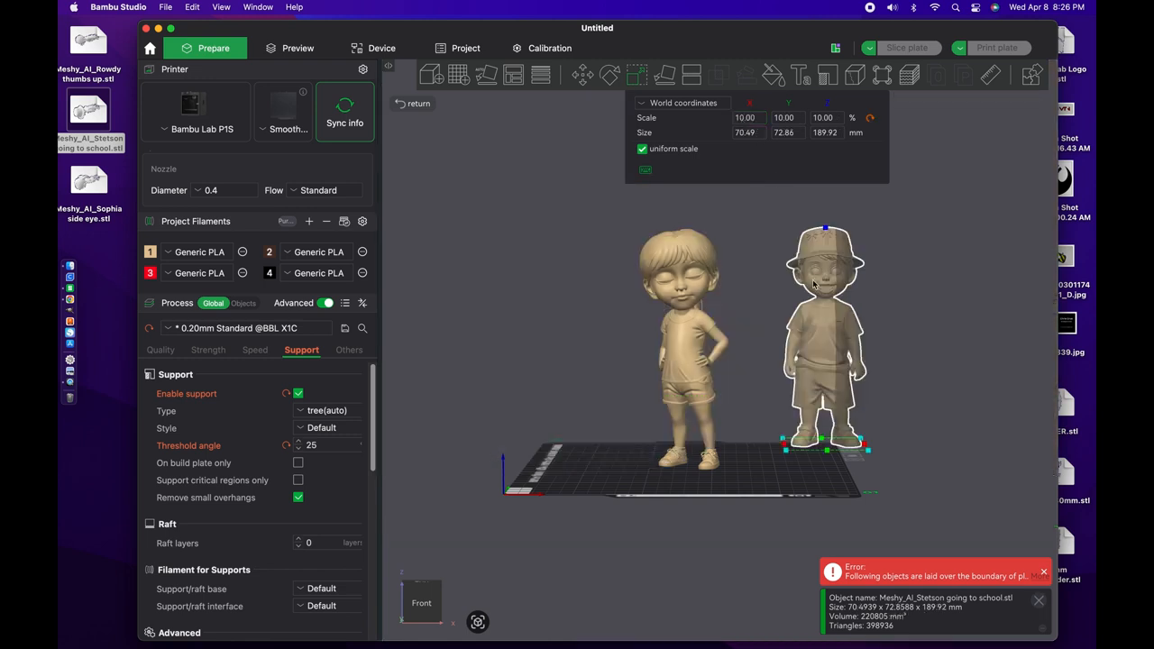
Step: Move the figure with the hat fully onto the build plate, beside the first figure
left_click_drag(581, 228, 588, 273)
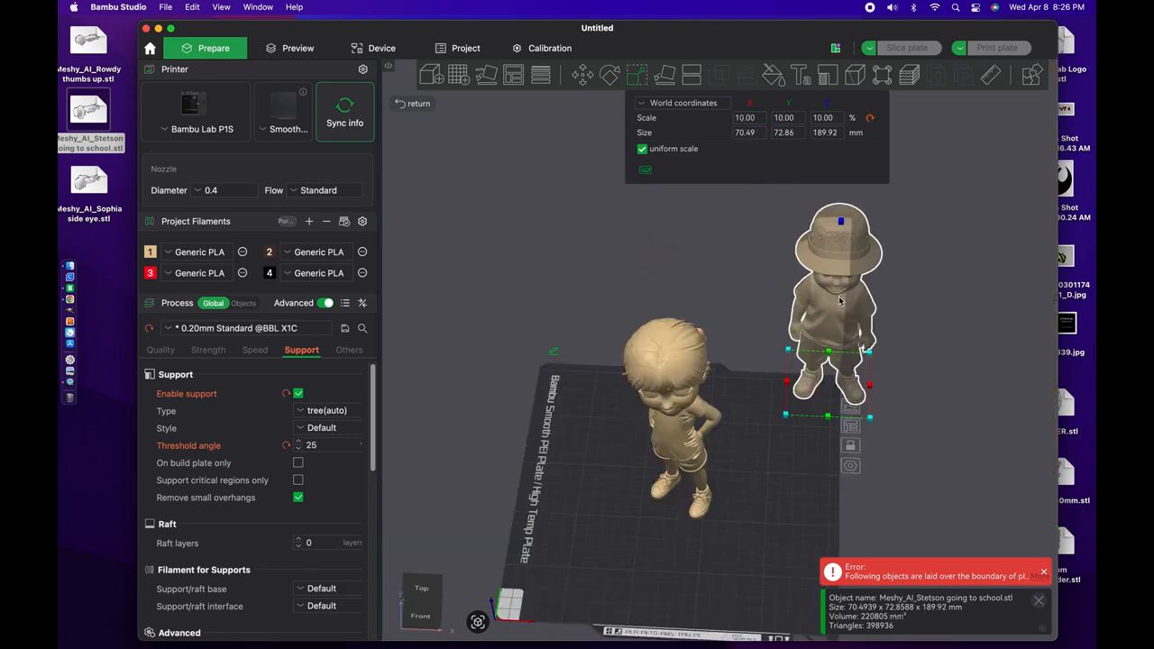
left_click_drag(844, 299, 841, 305)
left_click_drag(809, 431, 792, 451)
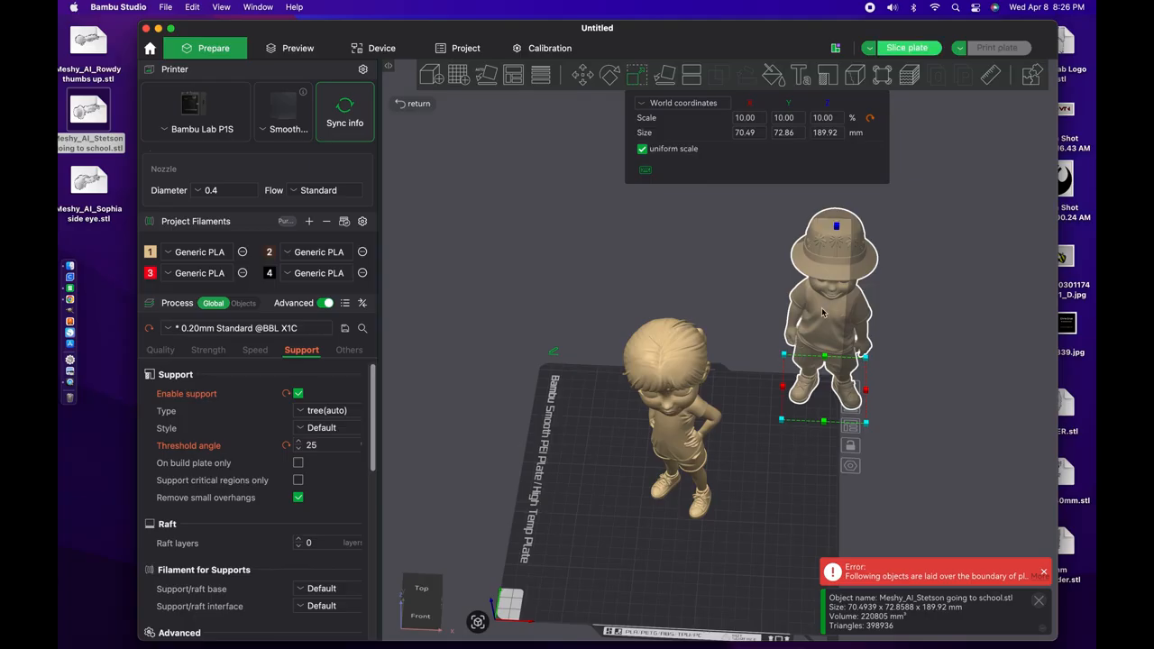
left_click_drag(821, 308, 828, 326)
key("3")
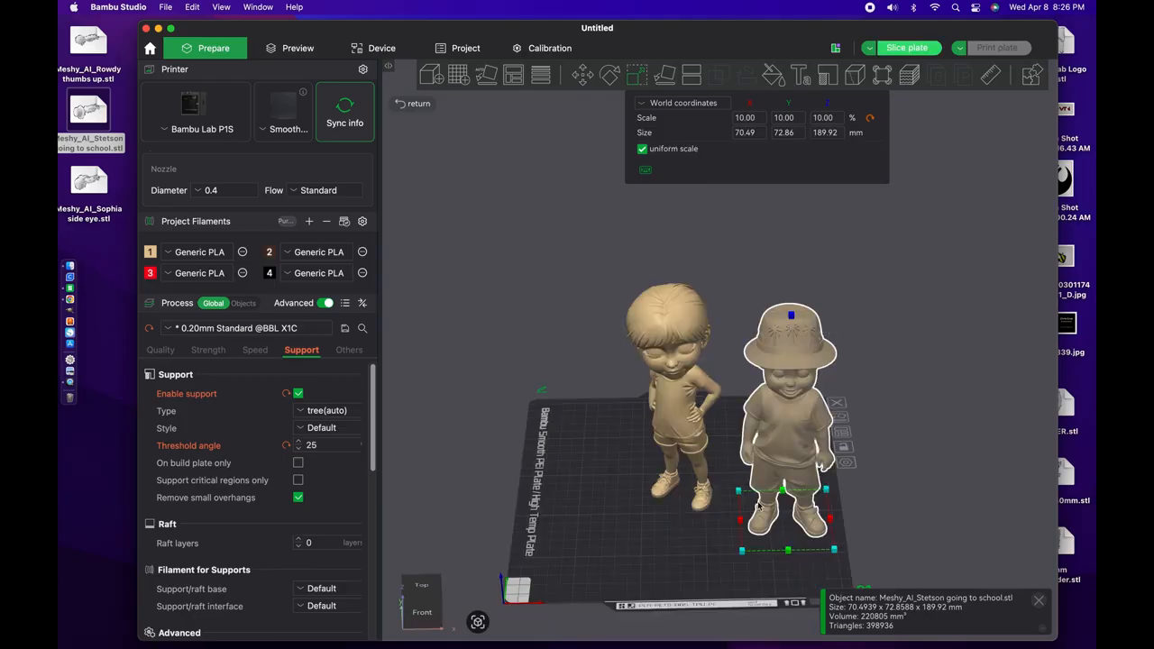
Step: Quit the loading UltiMaker Cura and add the "thumbs up" Meshy STL from the desktop to the Bambu Studio plate
left_click_drag(773, 462, 763, 452)
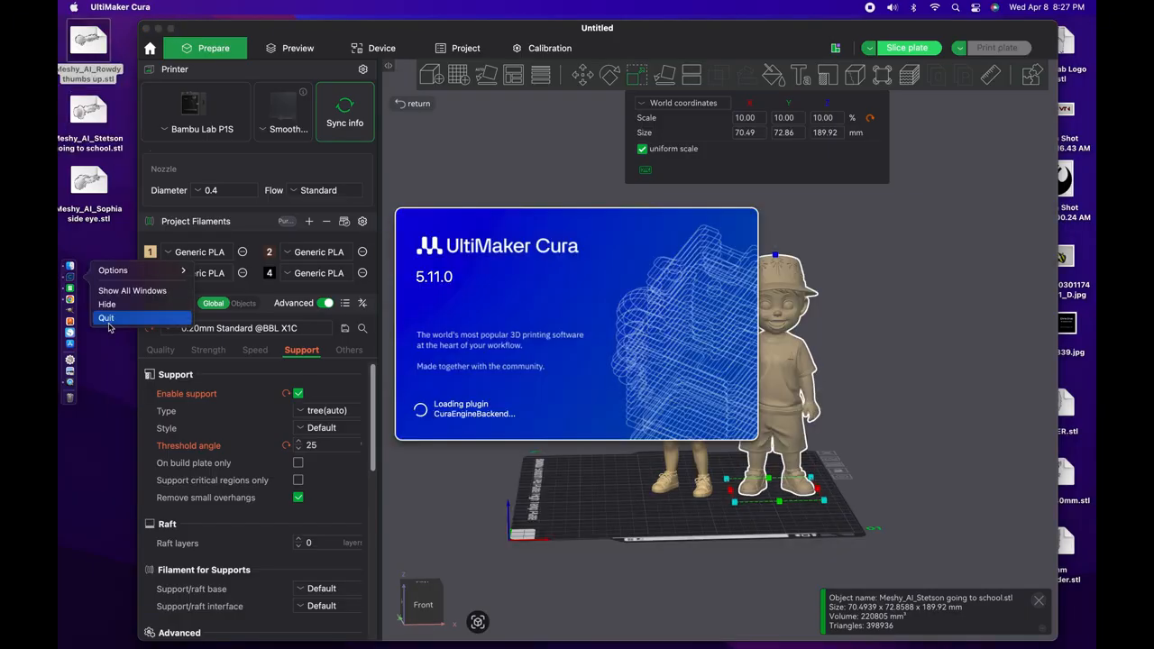
left_click(109, 328)
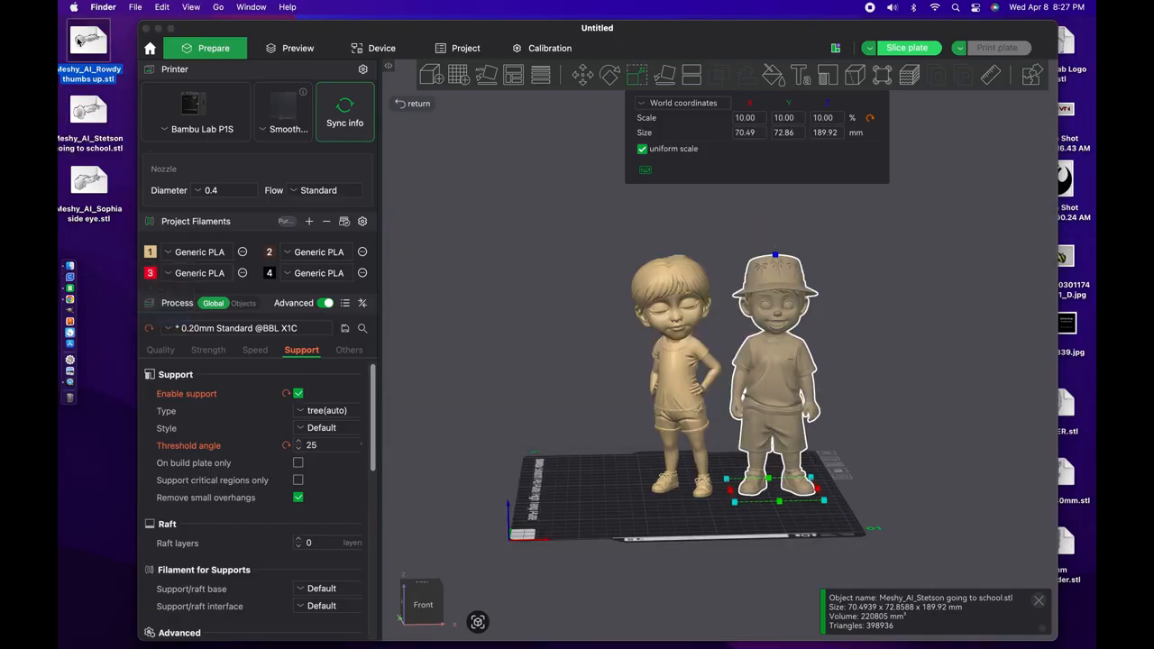
left_click_drag(77, 40, 567, 437)
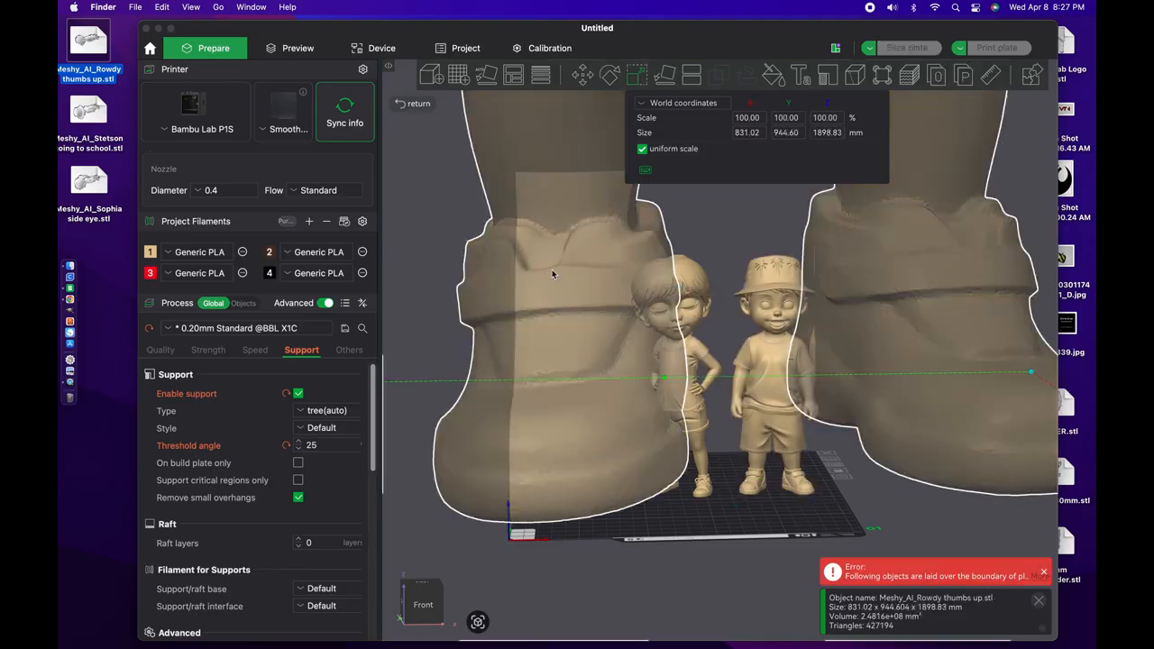
Step: Scale the "thumbs up" figure uniformly to 10% and move it beside the other two, on the side away from the figure with the hat
left_click(753, 120)
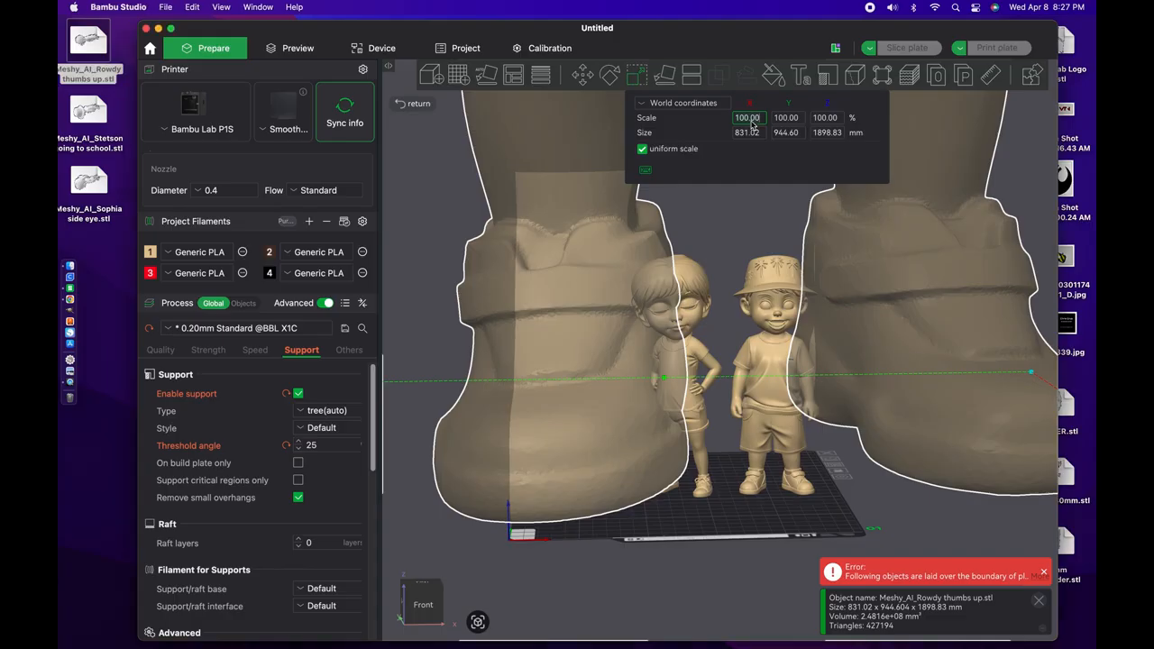
type("10")
key("Return")
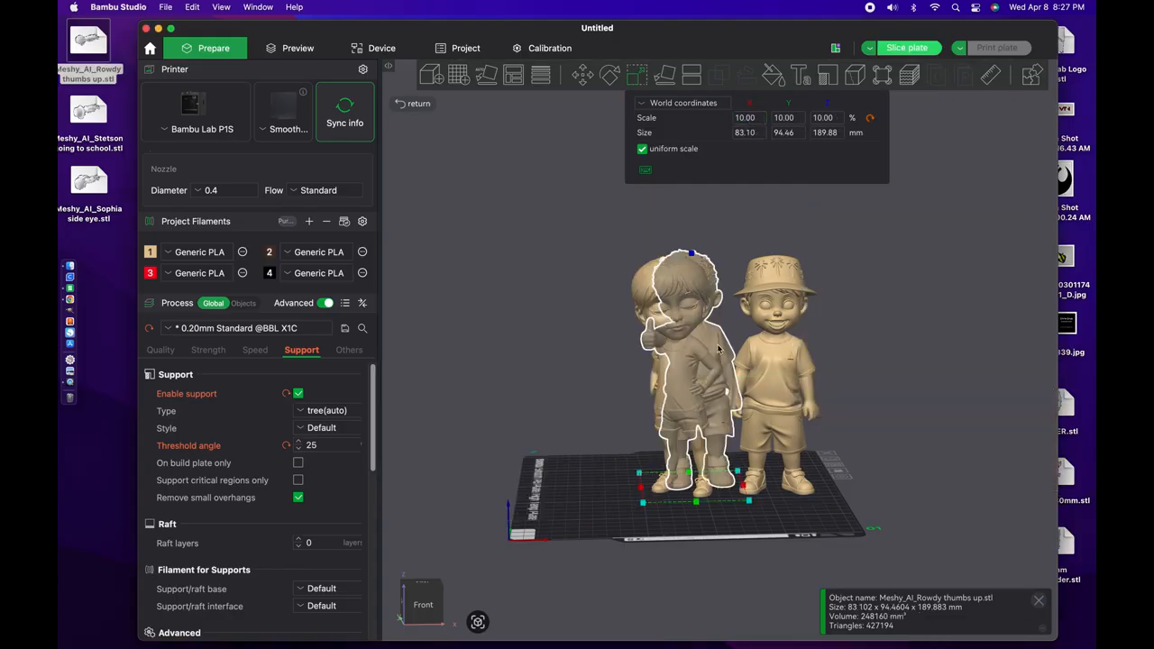
left_click_drag(691, 352, 605, 351)
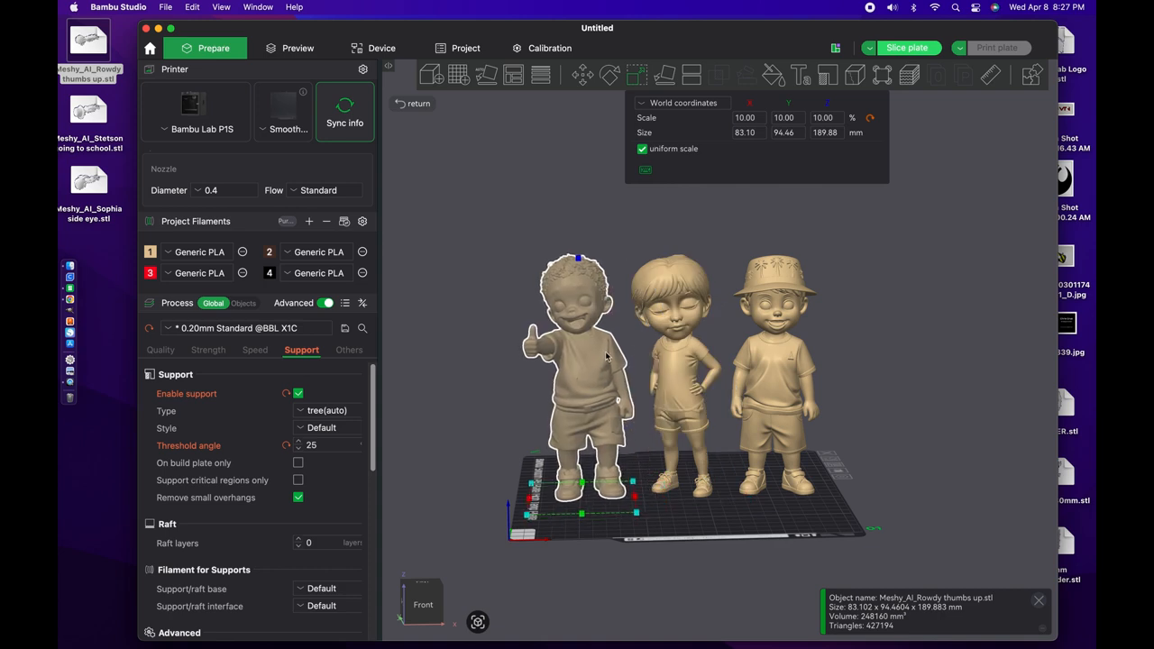
left_click(445, 380)
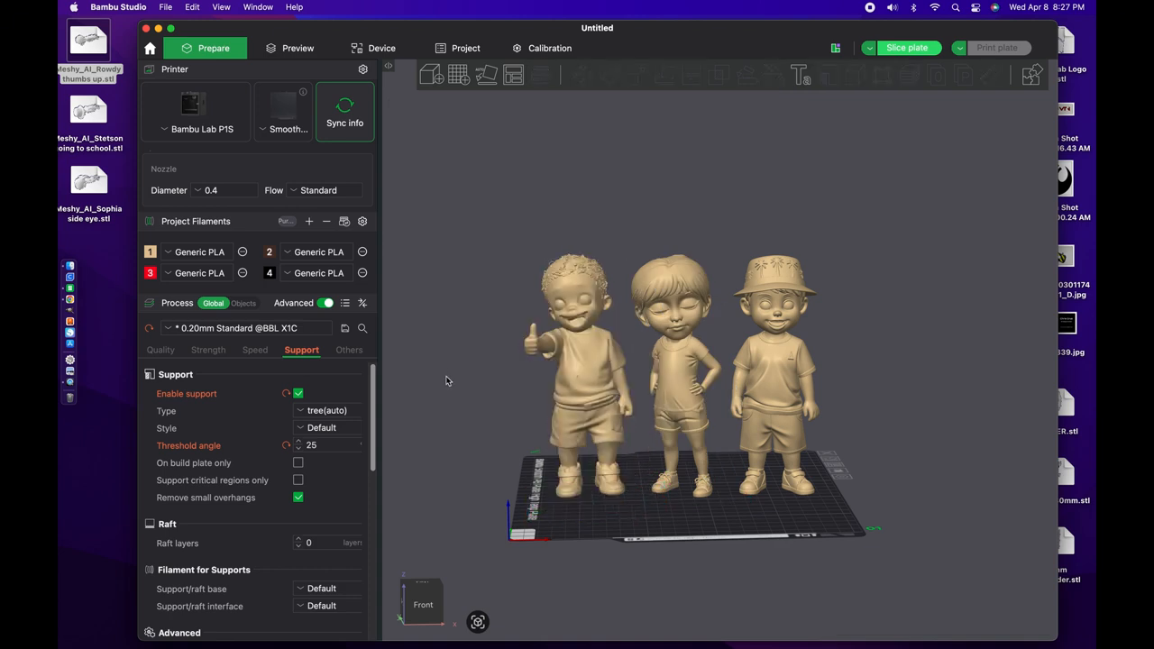
Step: Examine the three figures standing on the build plate from the front and the side, including a close front view
right_click_drag(447, 377, 454, 380)
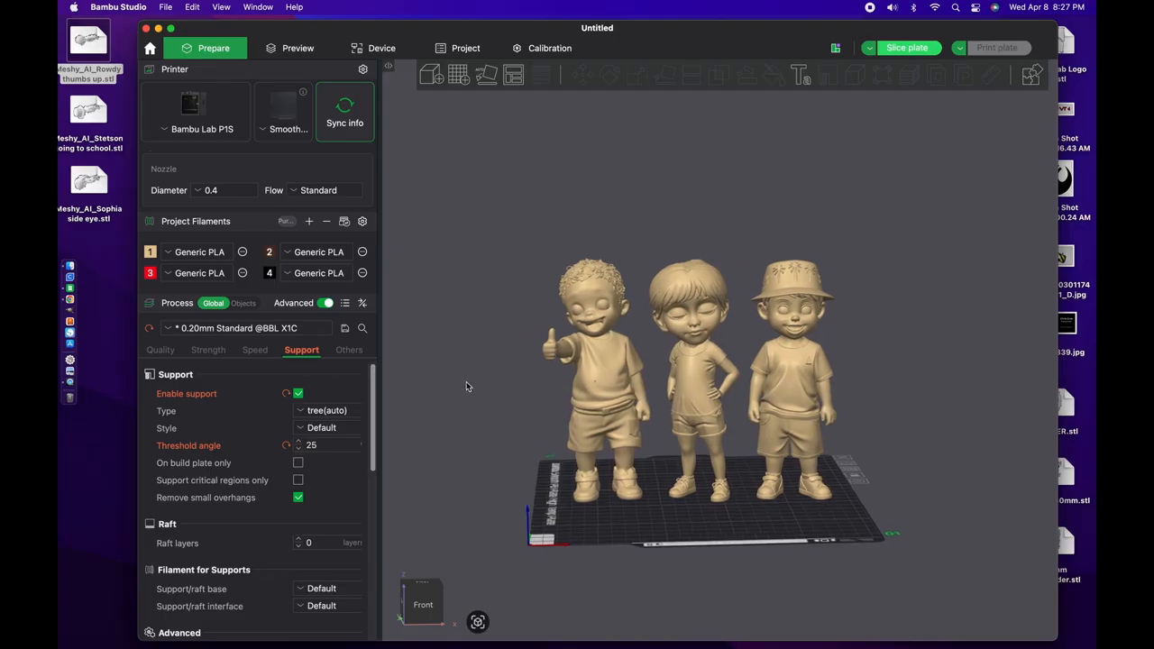
left_click_drag(477, 387, 495, 386)
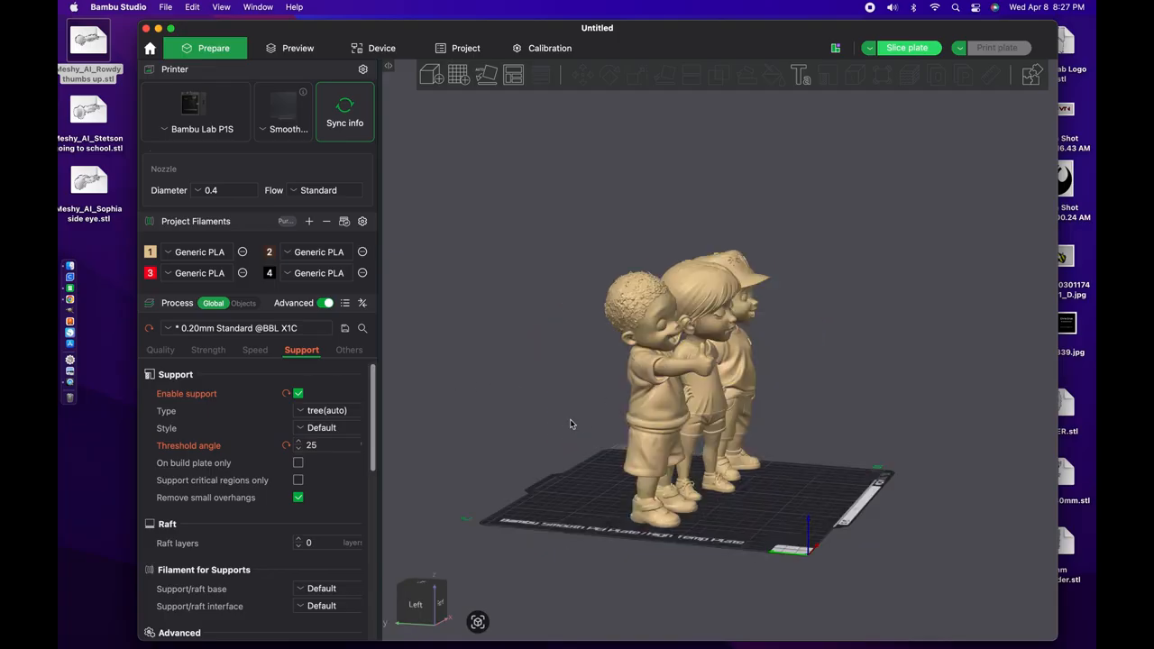
left_click_drag(570, 424, 585, 418)
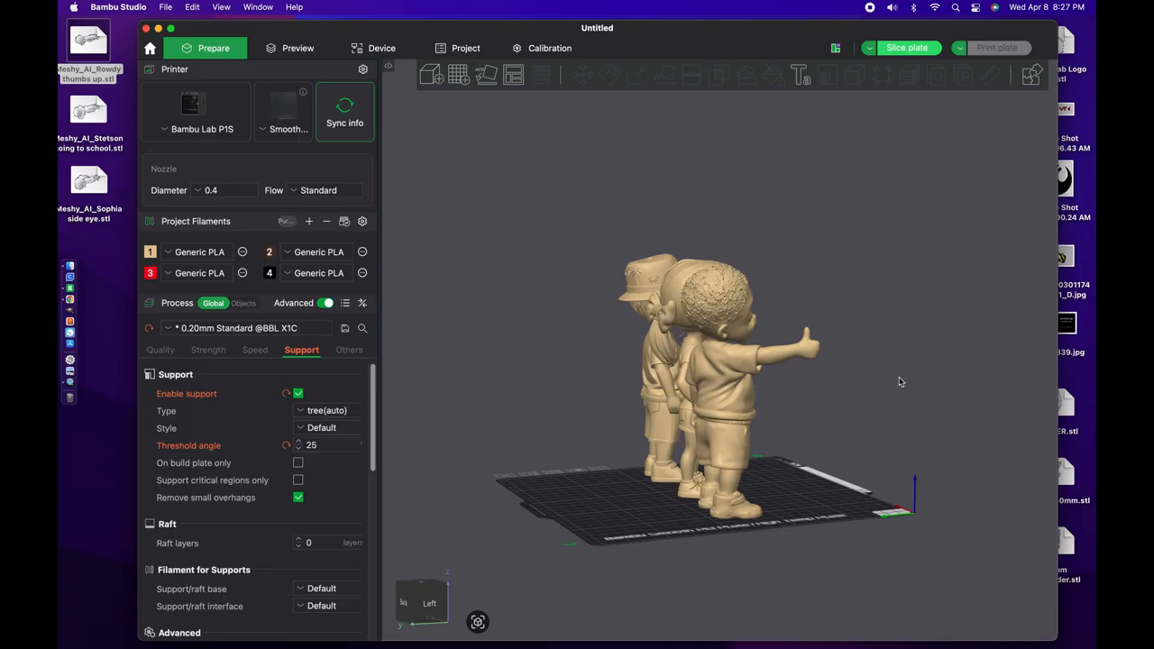
left_click_drag(891, 380, 855, 381)
scroll(854, 381, "up", 5)
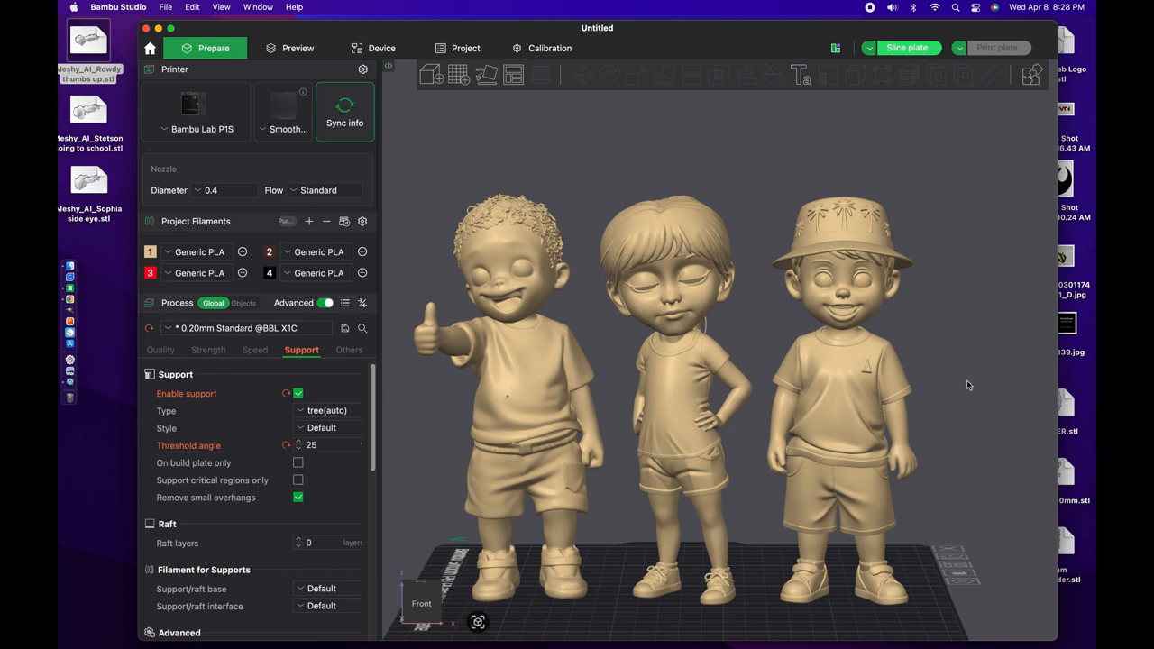
right_click_drag(968, 380, 974, 364)
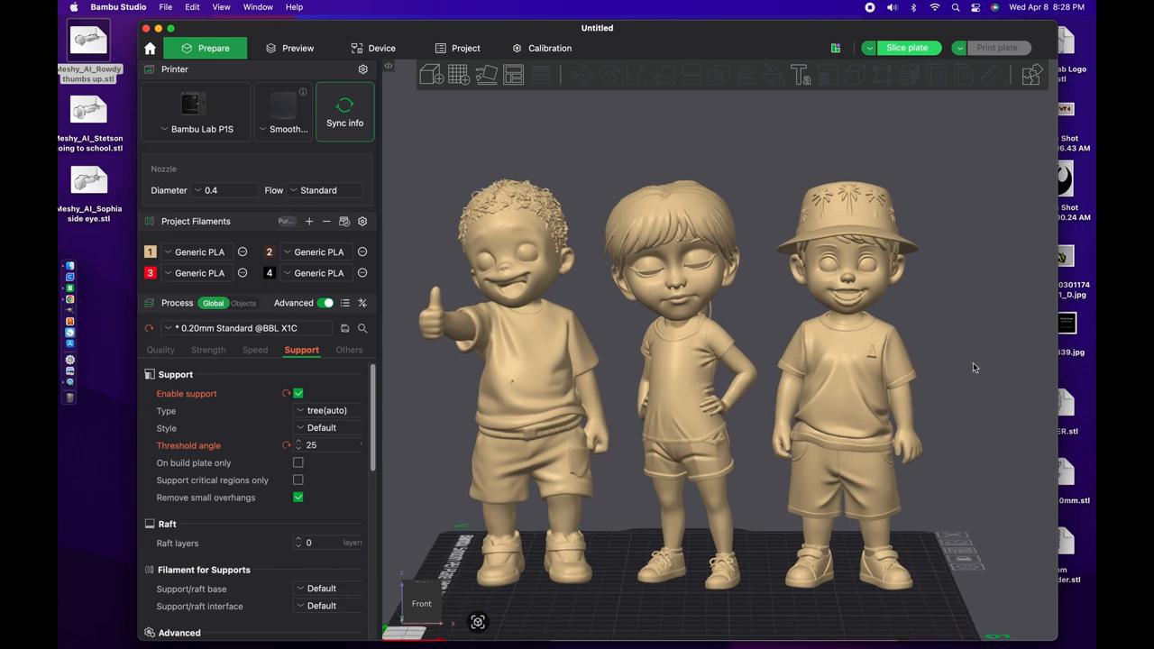